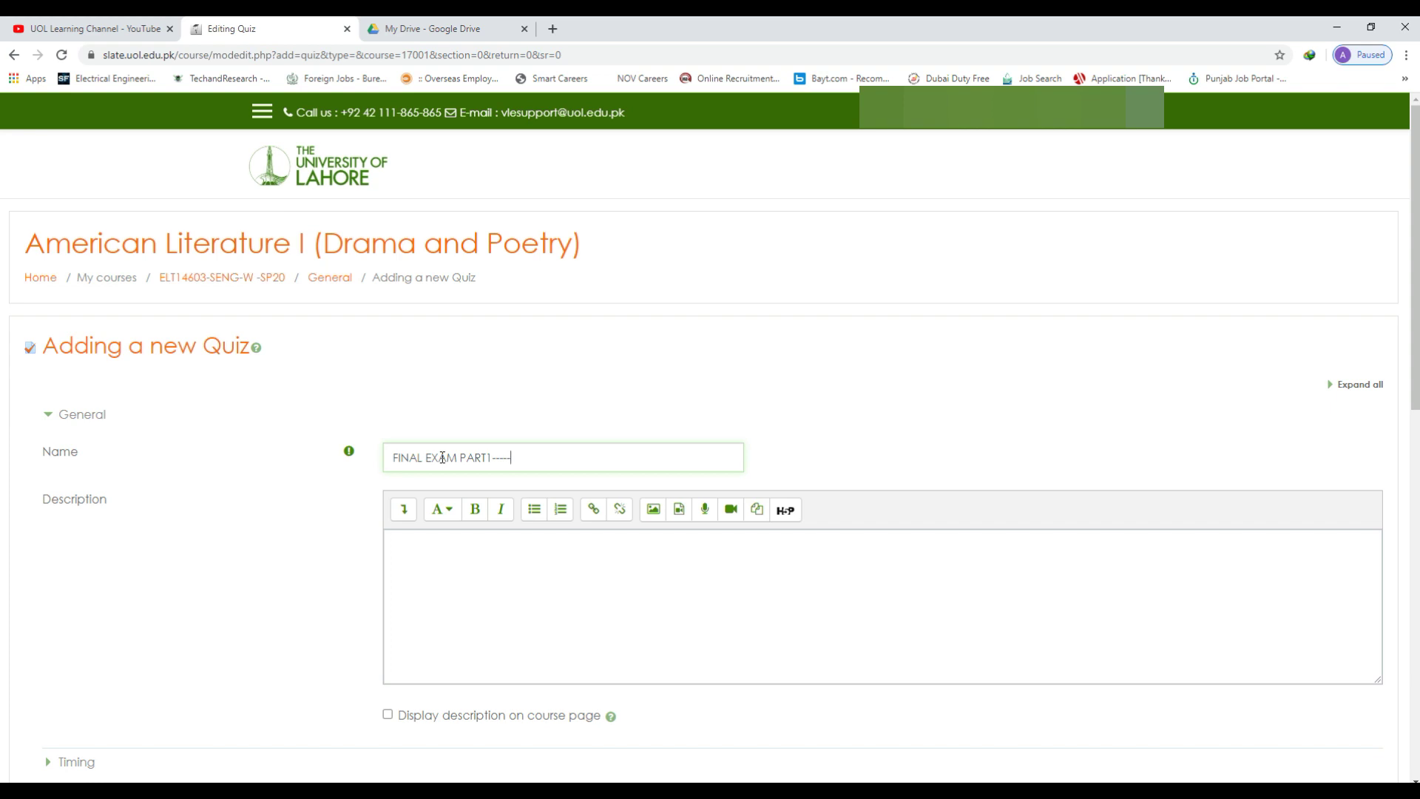
Step: Complete the quiz name as "FINAL EXAM PART1-----MOCK EXAM" and enter the date 12/06/2020 and total time 20MIN in the description
type("MOCK EXAMS")
left_click(433, 570)
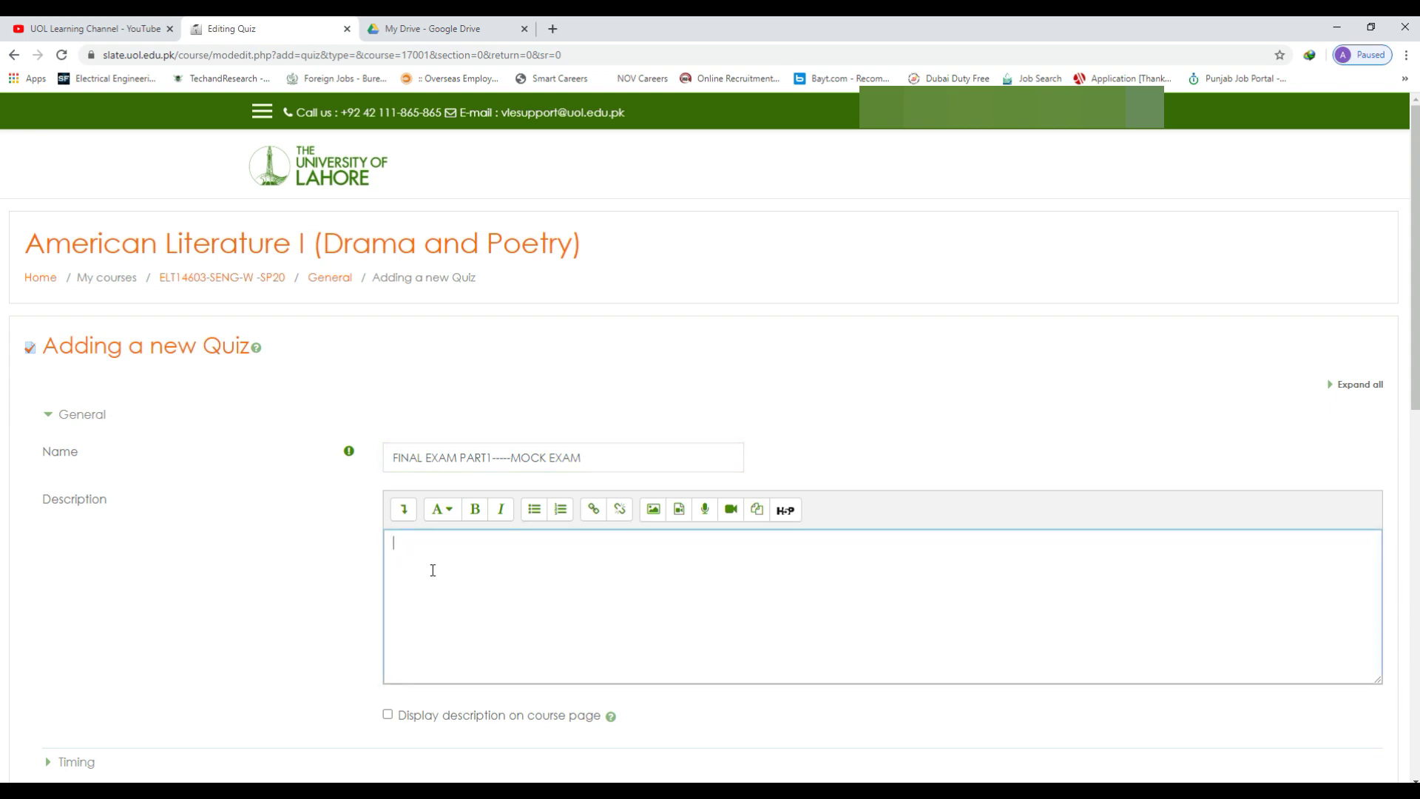
type("DATE 12/06/2020")
key("BackSpace")
type("tOTAL TIME 20MIN")
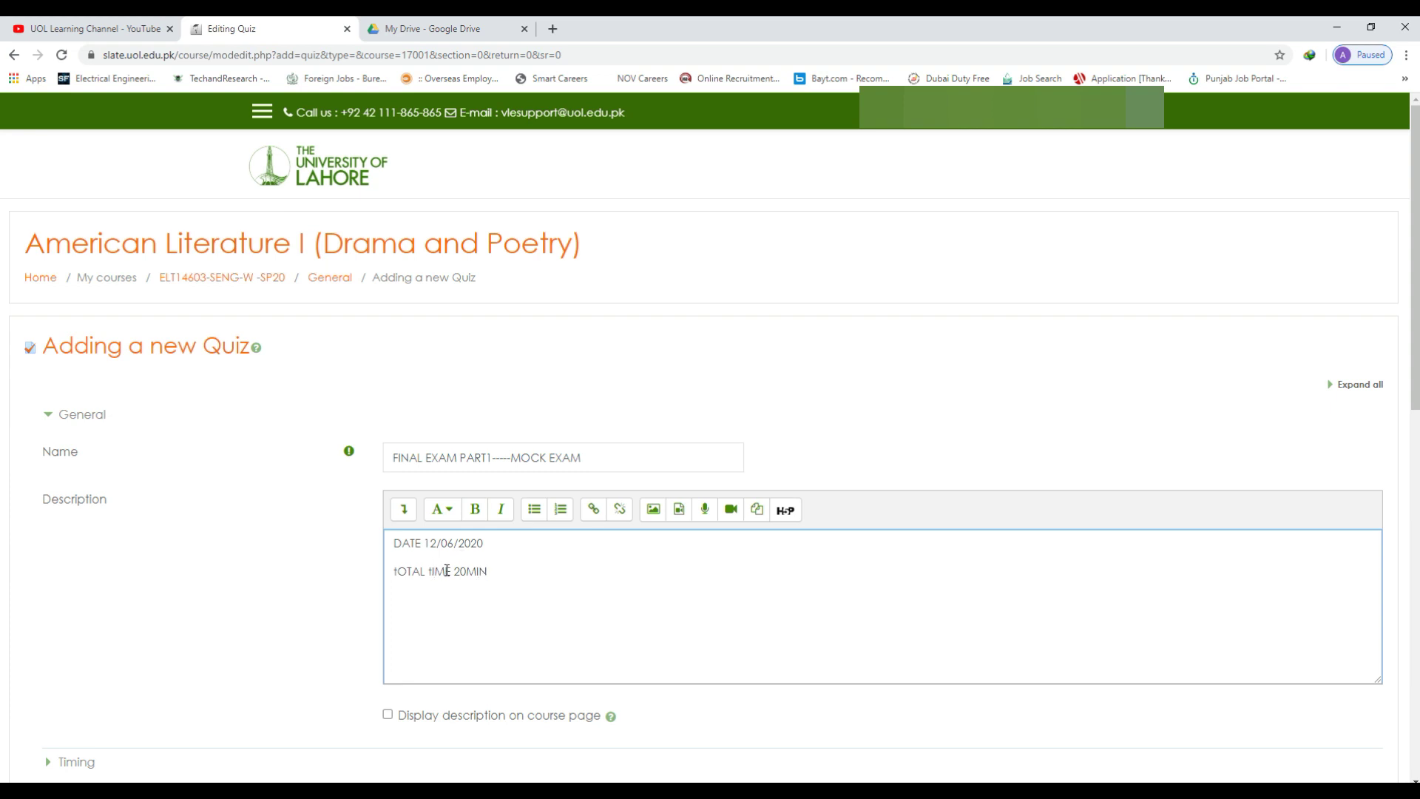
Step: Capitalise the initial letters of "TOTAL TIME" in the description and enable displaying the description on the course page
key("Left")
key("Left")
key("Left")
key("Left")
key("Left")
key("Left")
key("Left")
key("Left")
key("Left")
key("BackSpace")
type("T")
key("Left")
key("BackSpace")
type("T")
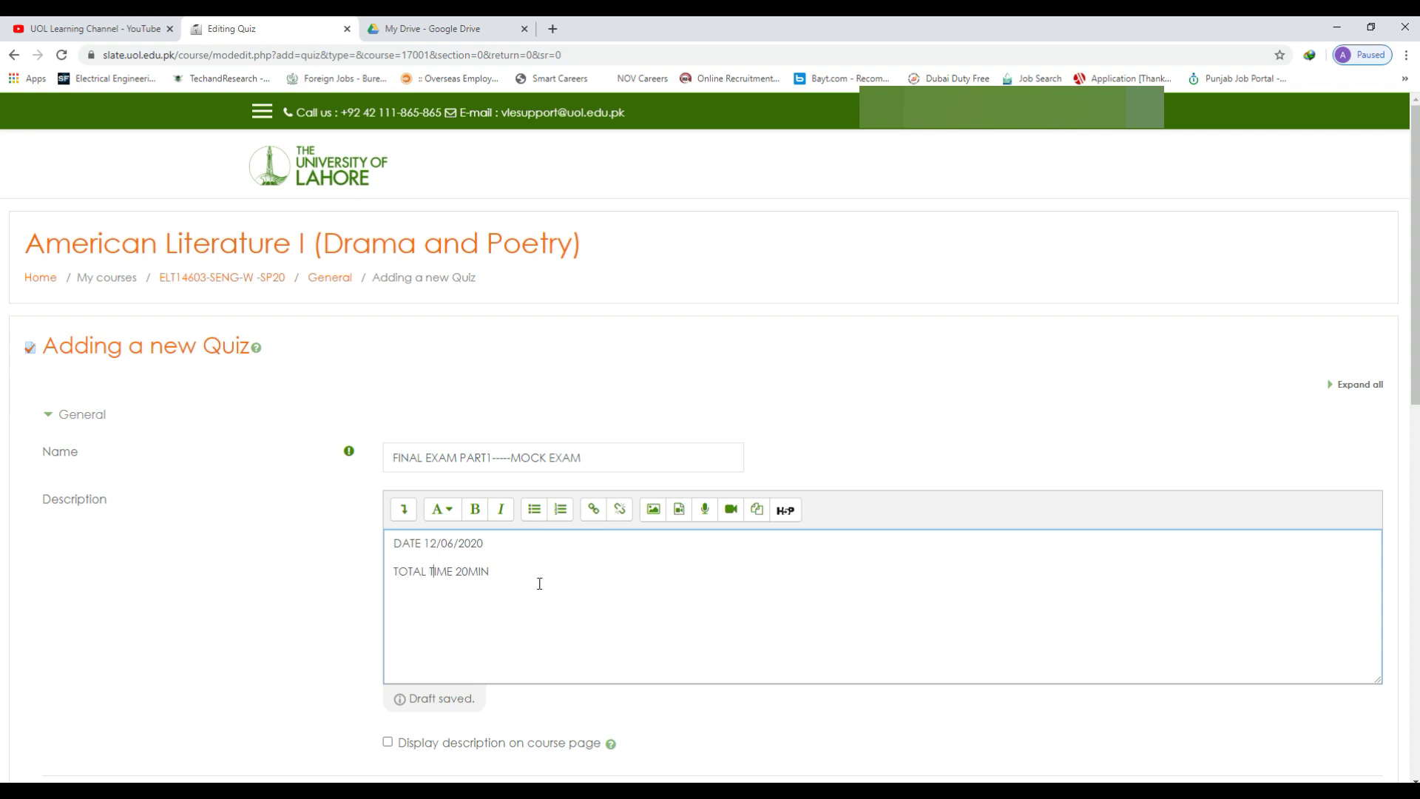
scroll(464, 582, "down", 2)
left_click(387, 566)
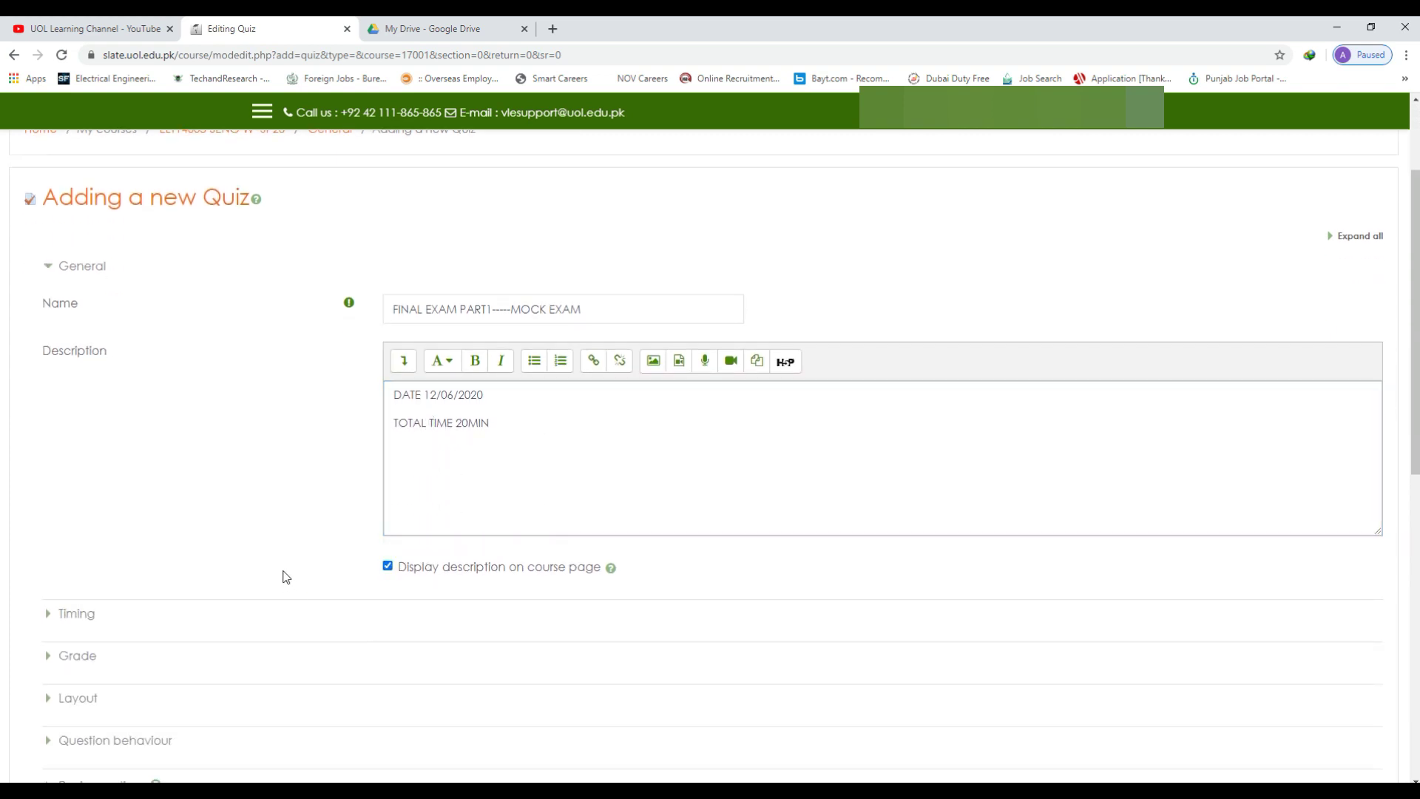
Step: Enable the quiz's open and close dates in the timing settings and set both to 12 June 2020
scroll(287, 578, "down", 2)
left_click(74, 466)
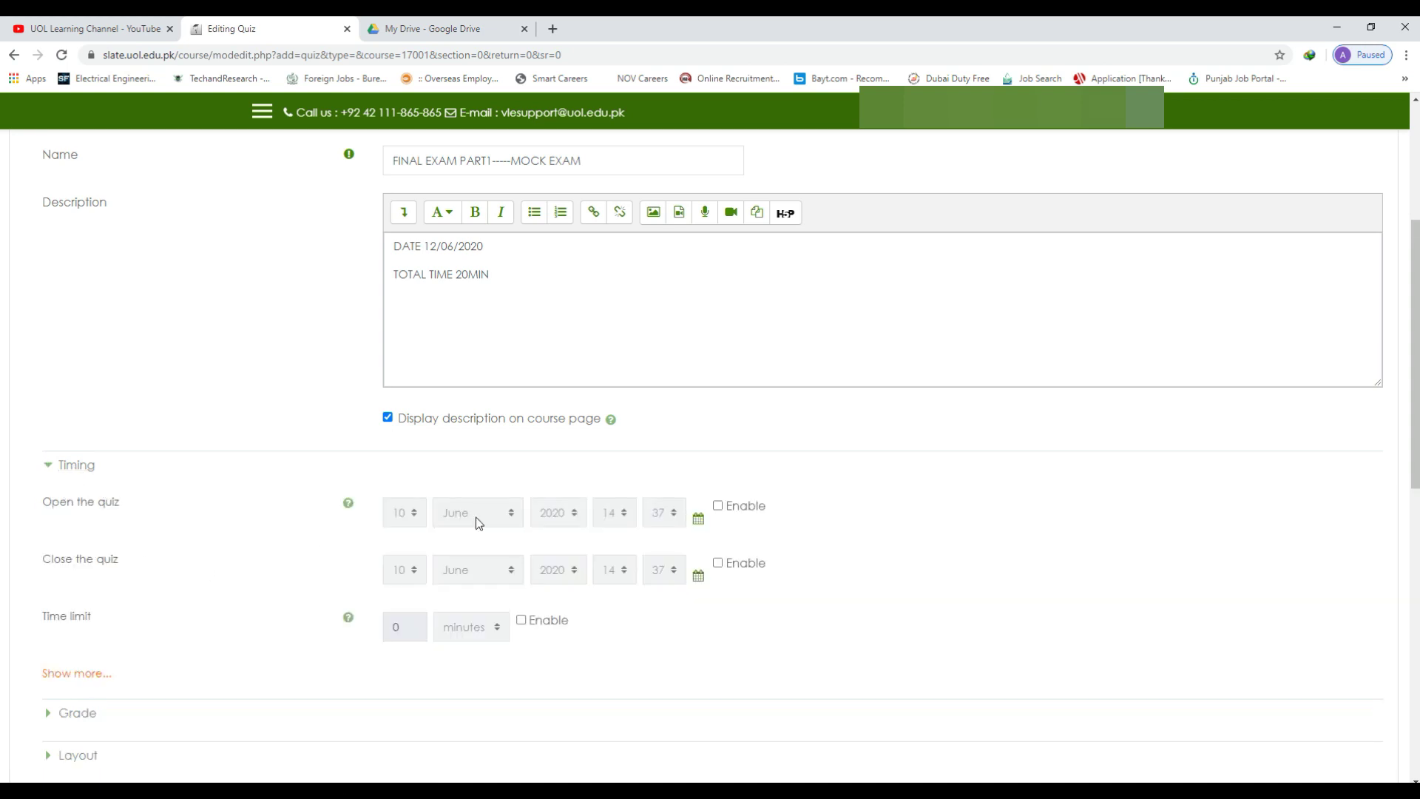
left_click(717, 506)
left_click(717, 563)
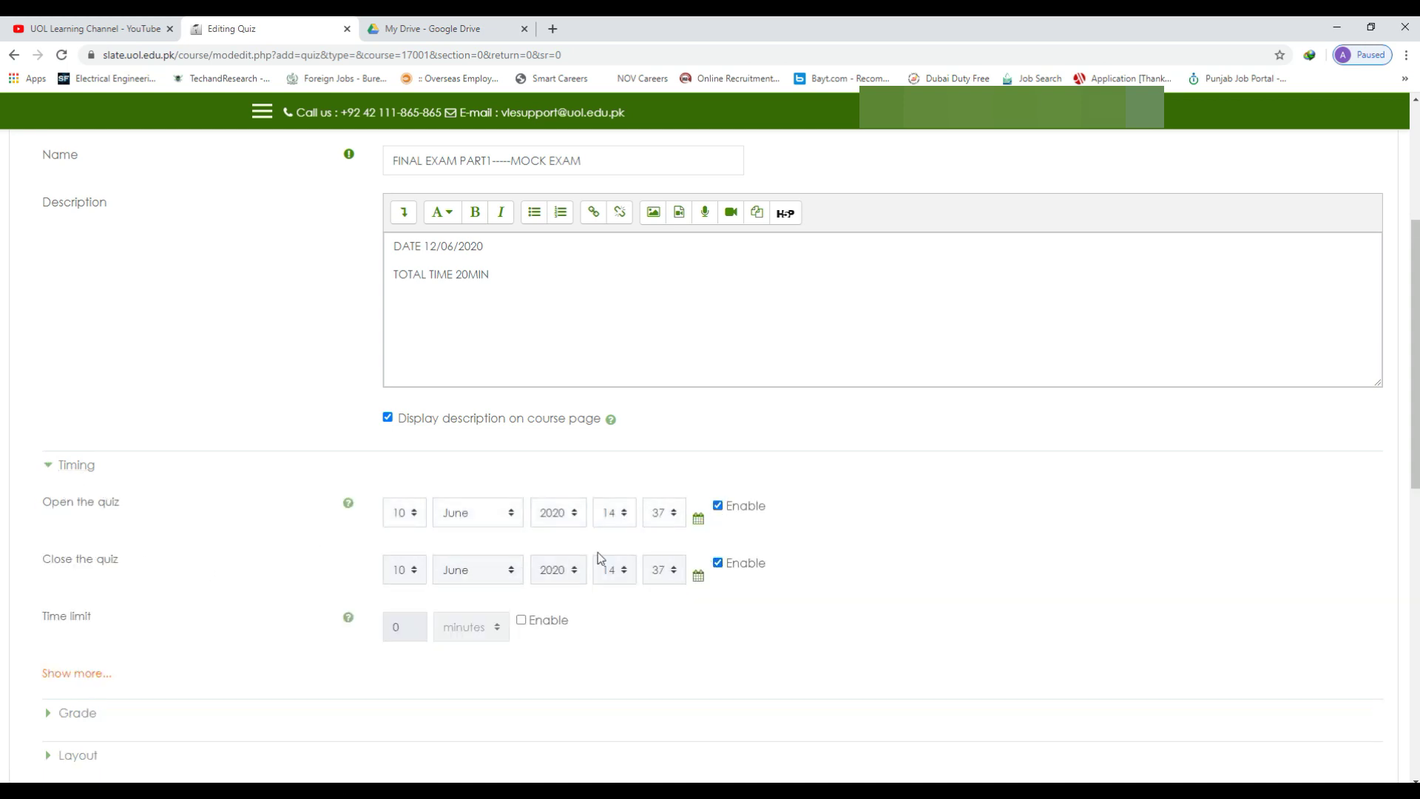
left_click(414, 515)
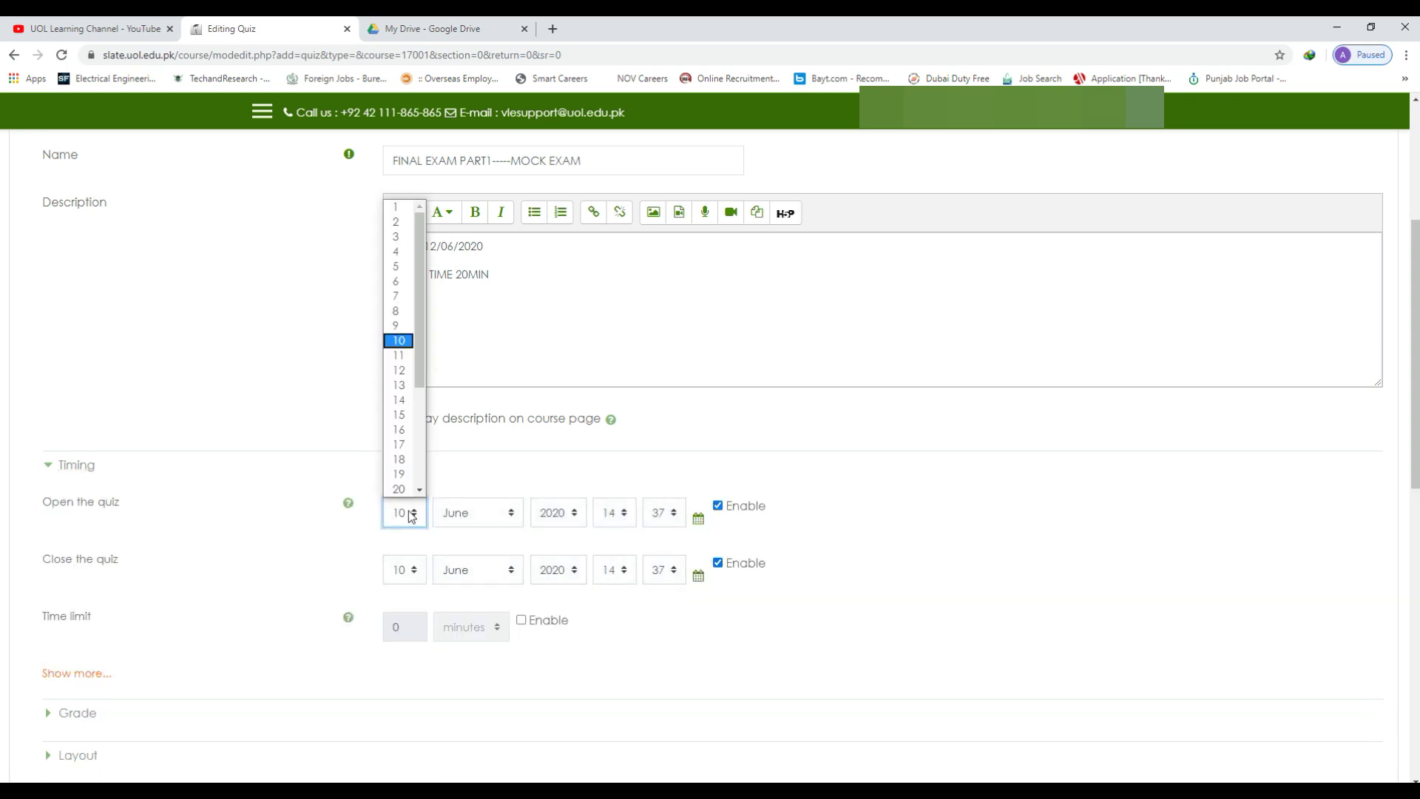
left_click(409, 376)
left_click(406, 570)
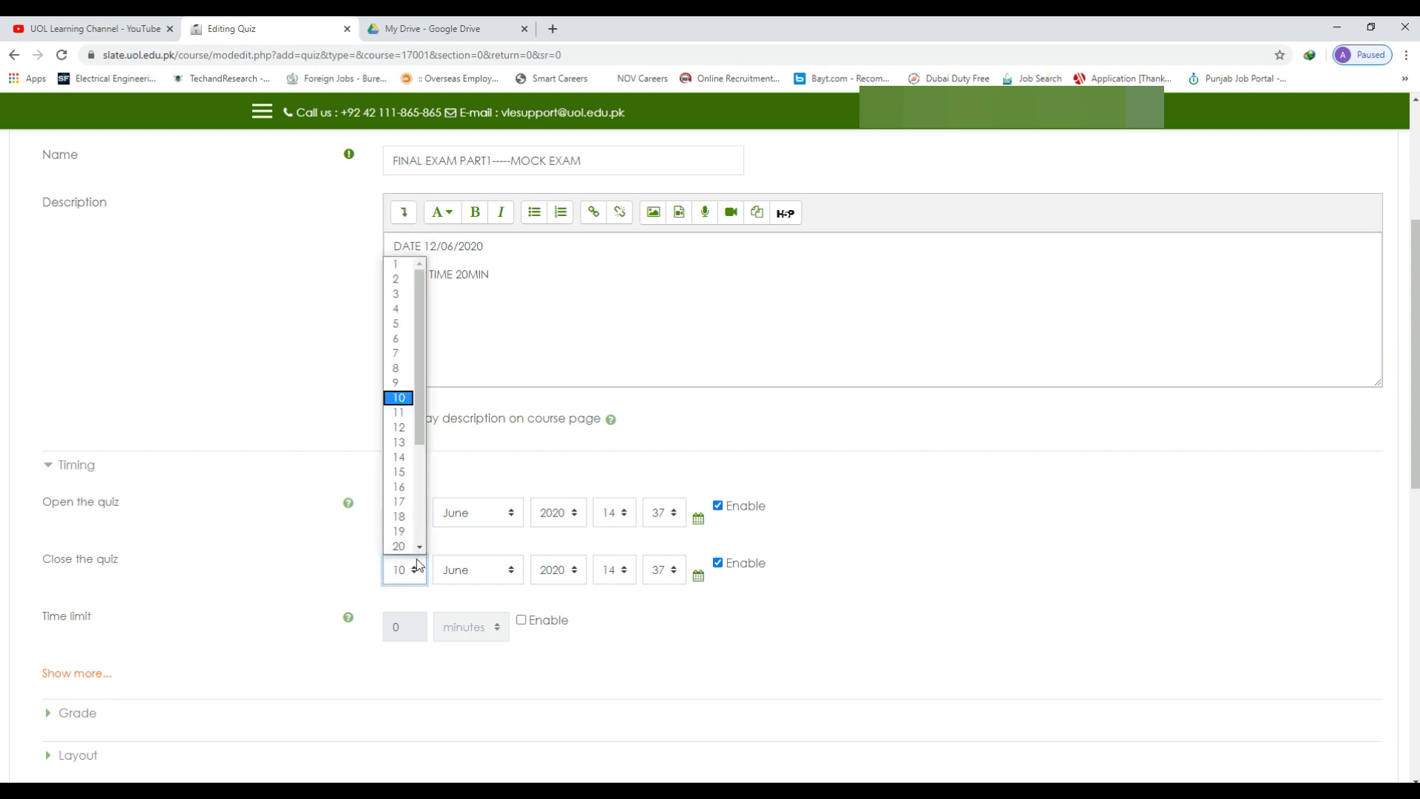
left_click(403, 428)
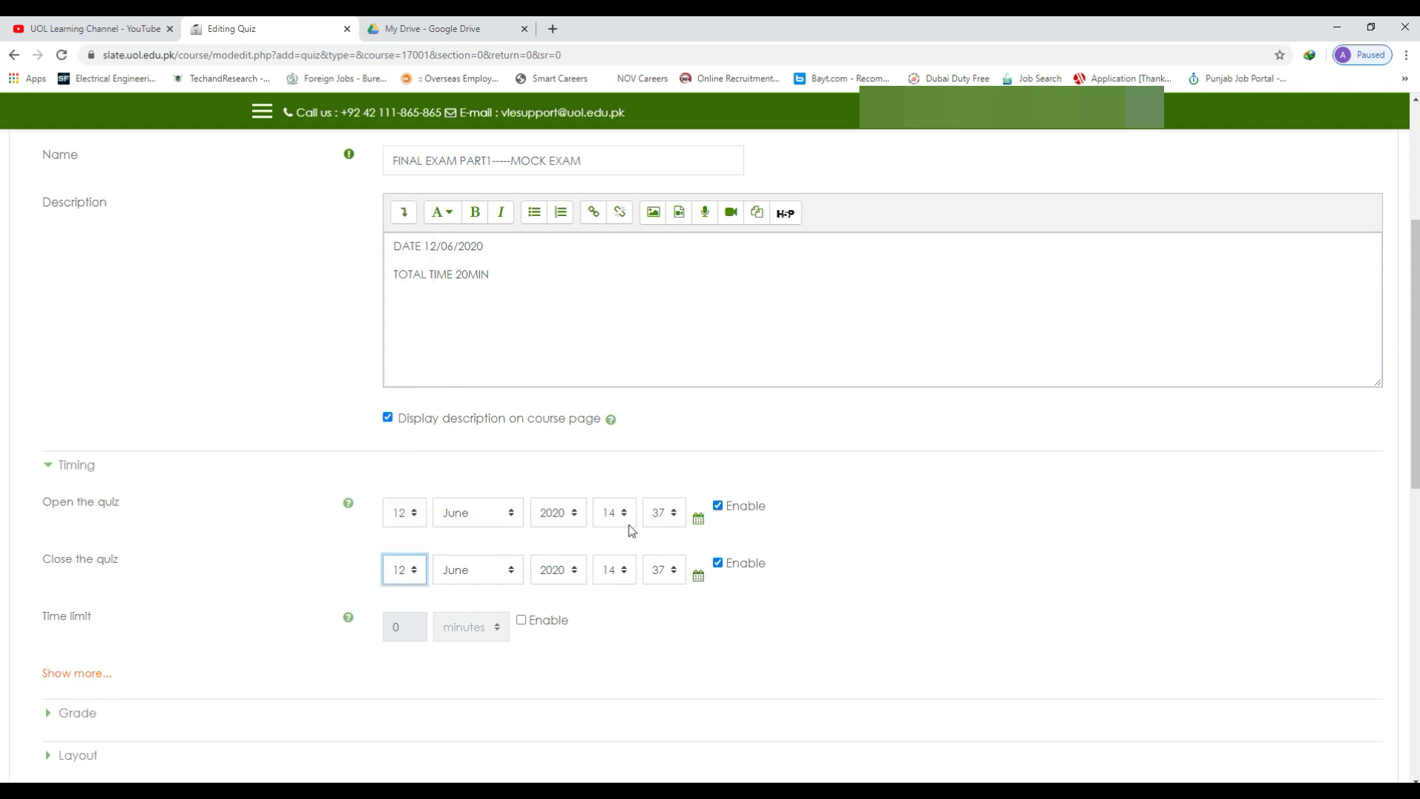
Step: Set the quiz's opening time to 09:00
left_click(625, 515)
left_click(609, 341)
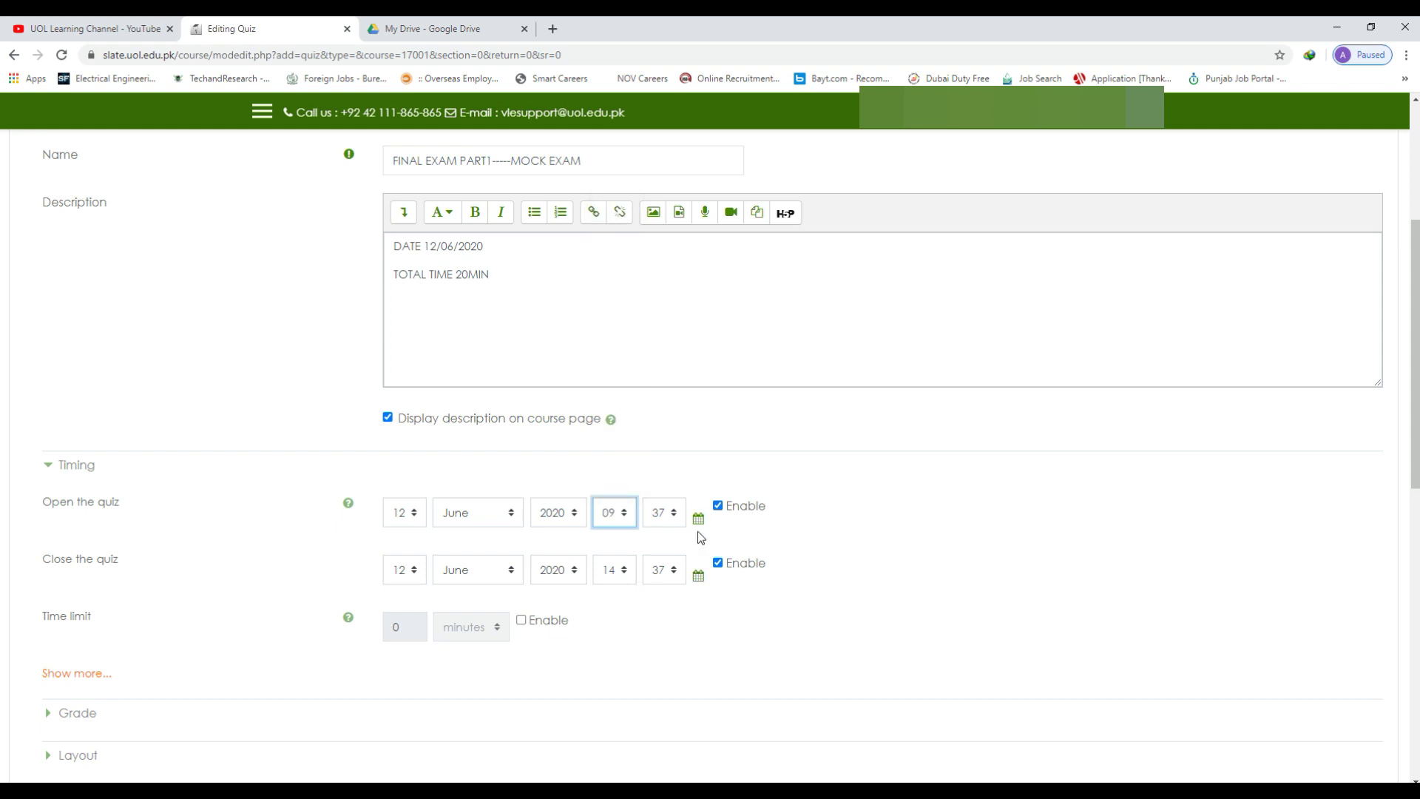
left_click(663, 515)
scroll(668, 447, "up", 6)
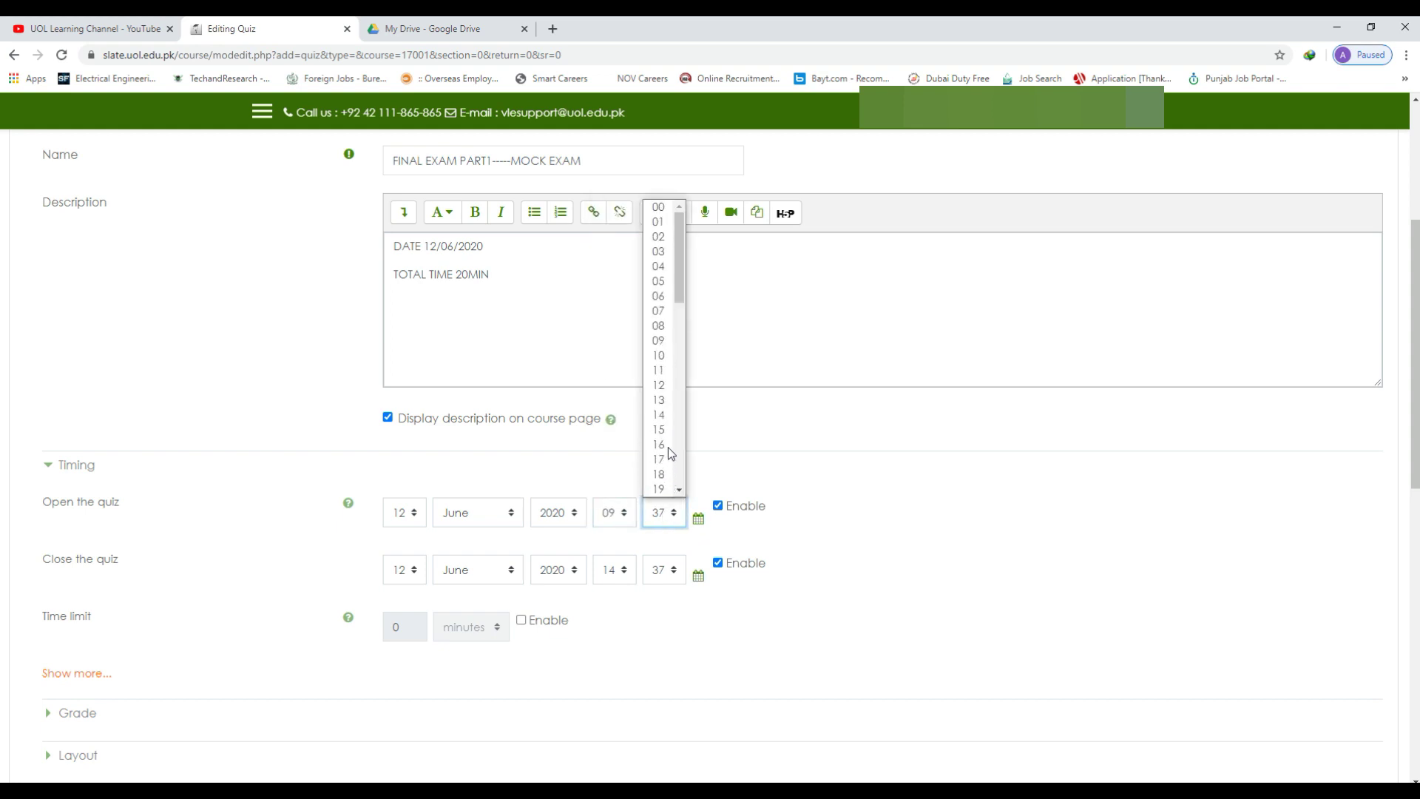
left_click(658, 208)
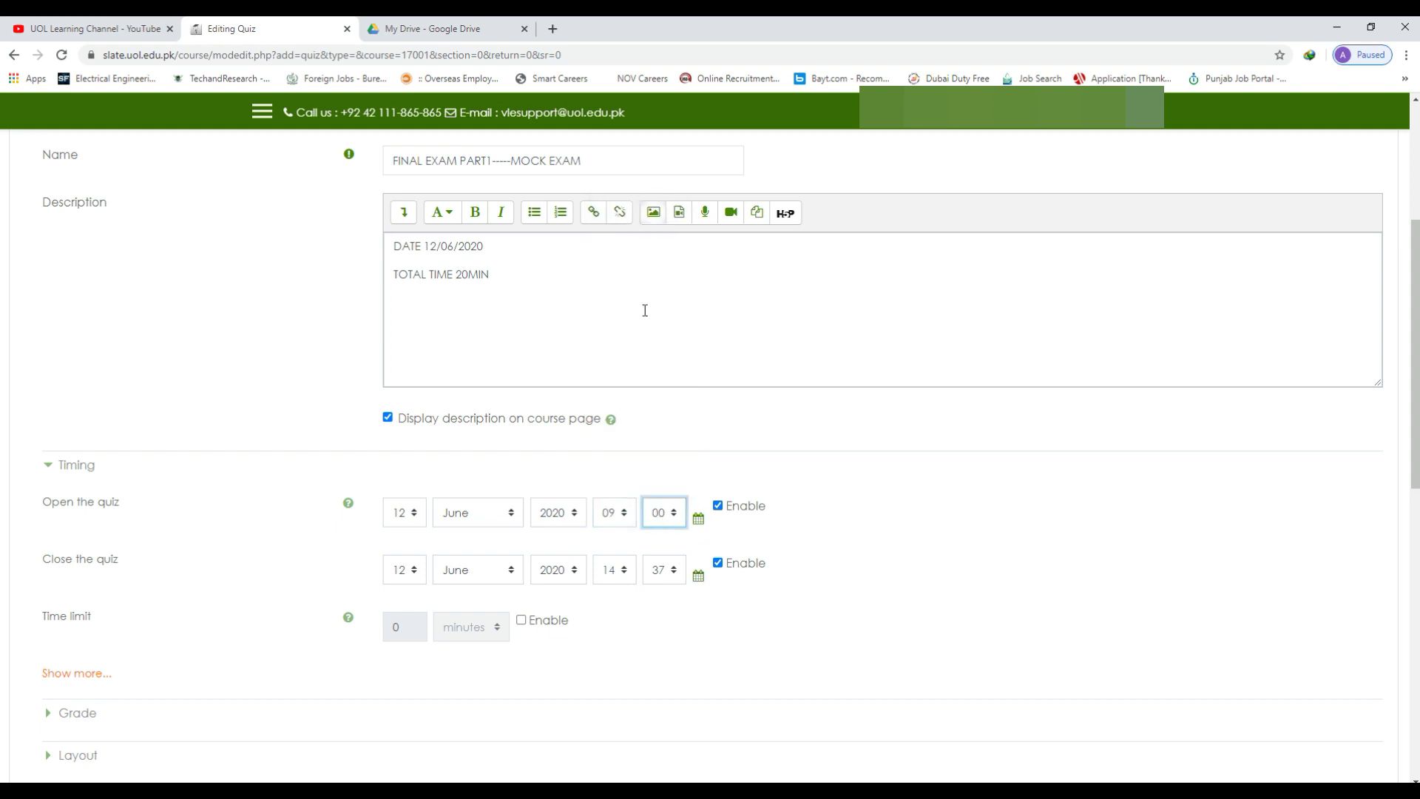
Step: Enable the quiz time limit and set it to 10 minutes
left_click(521, 620)
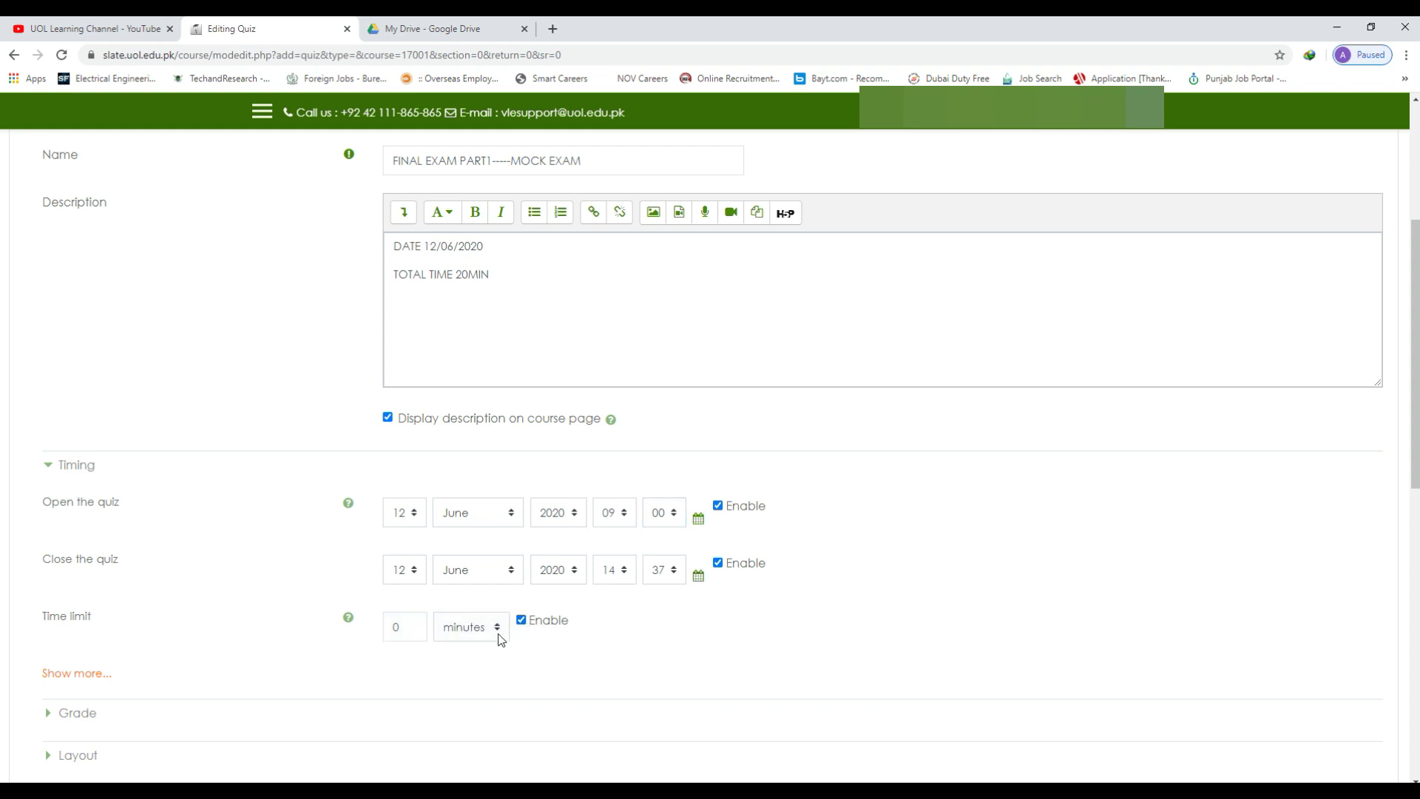
left_click(400, 626)
left_click_drag(400, 626, 362, 643)
Step: Set the quiz's closing time to 09:10
left_click(625, 574)
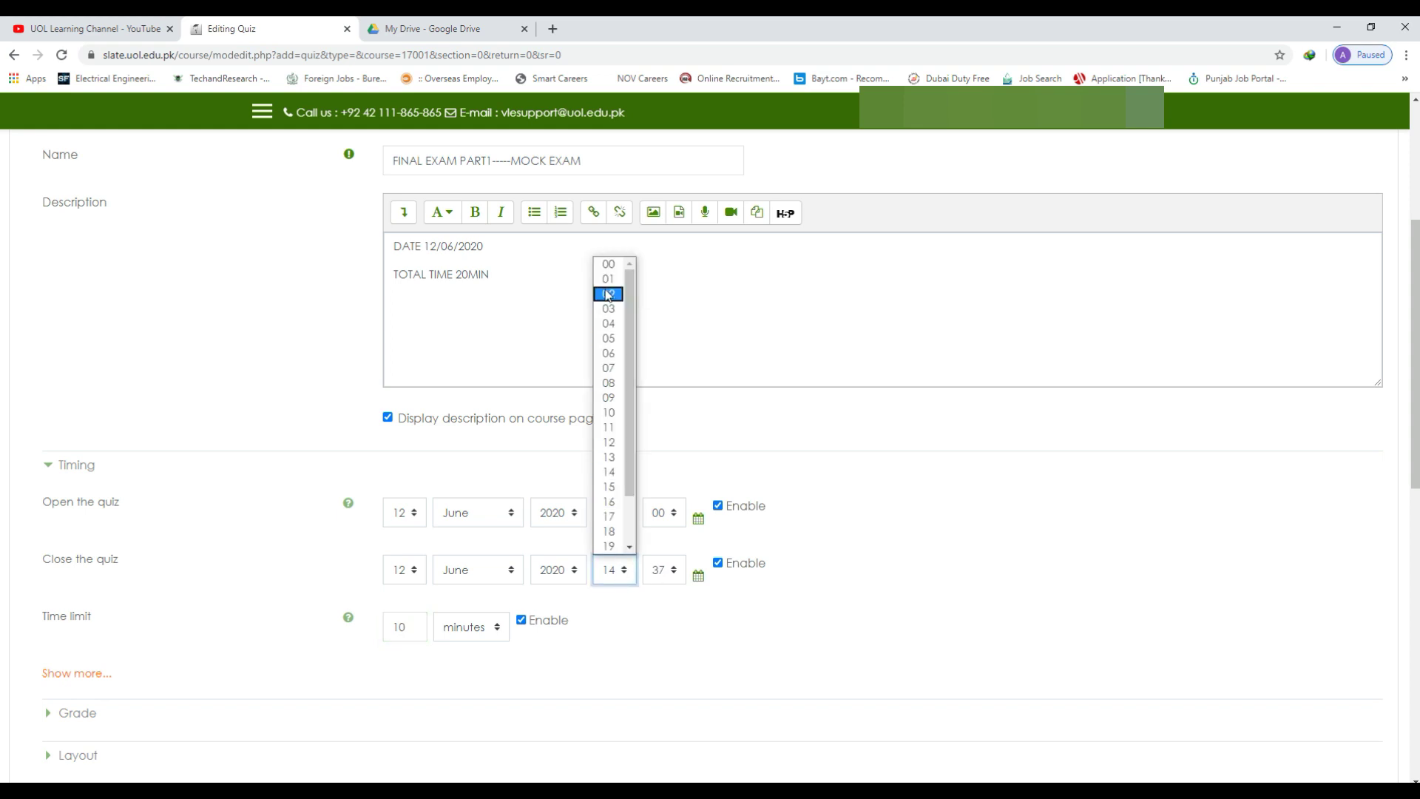
left_click(610, 398)
left_click(666, 570)
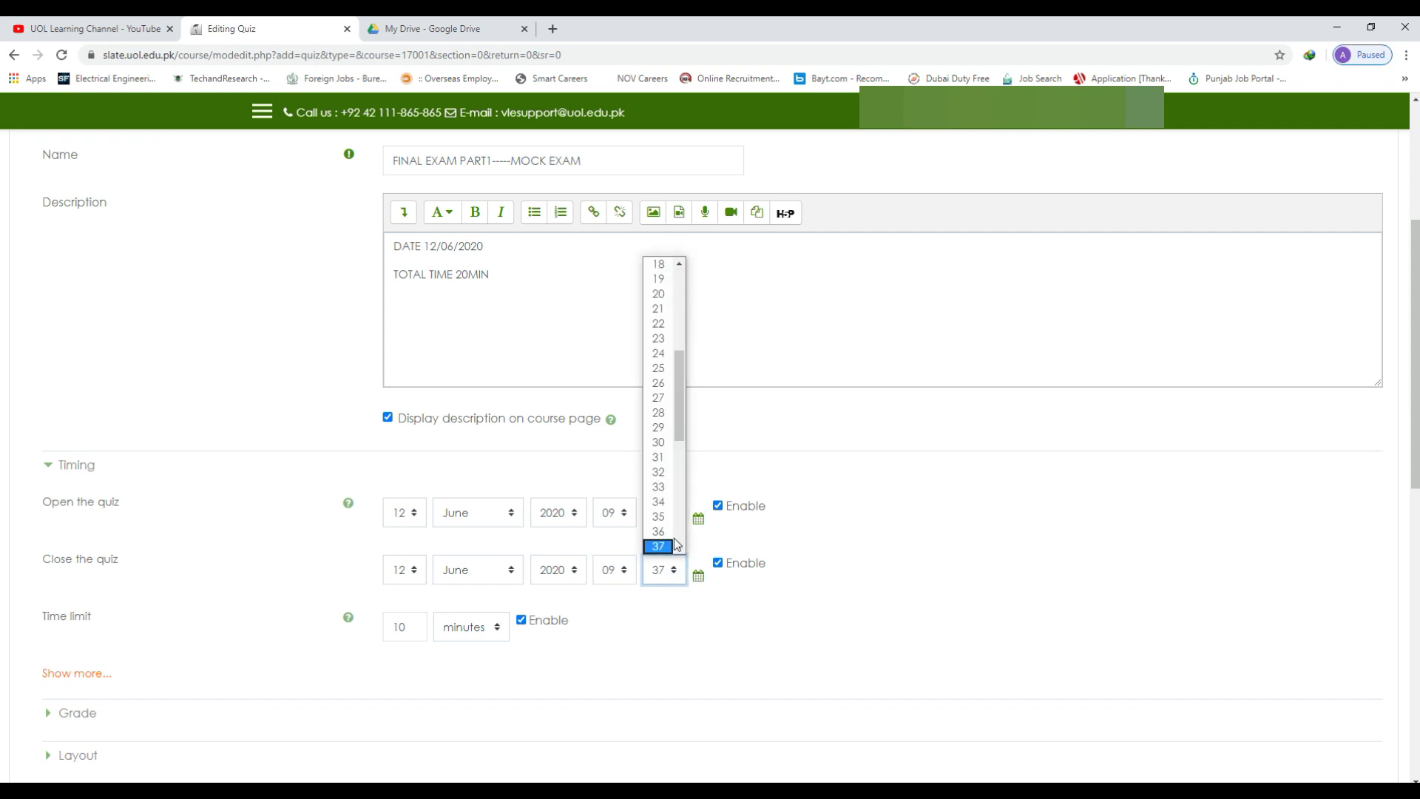
scroll(666, 333, "up", 4)
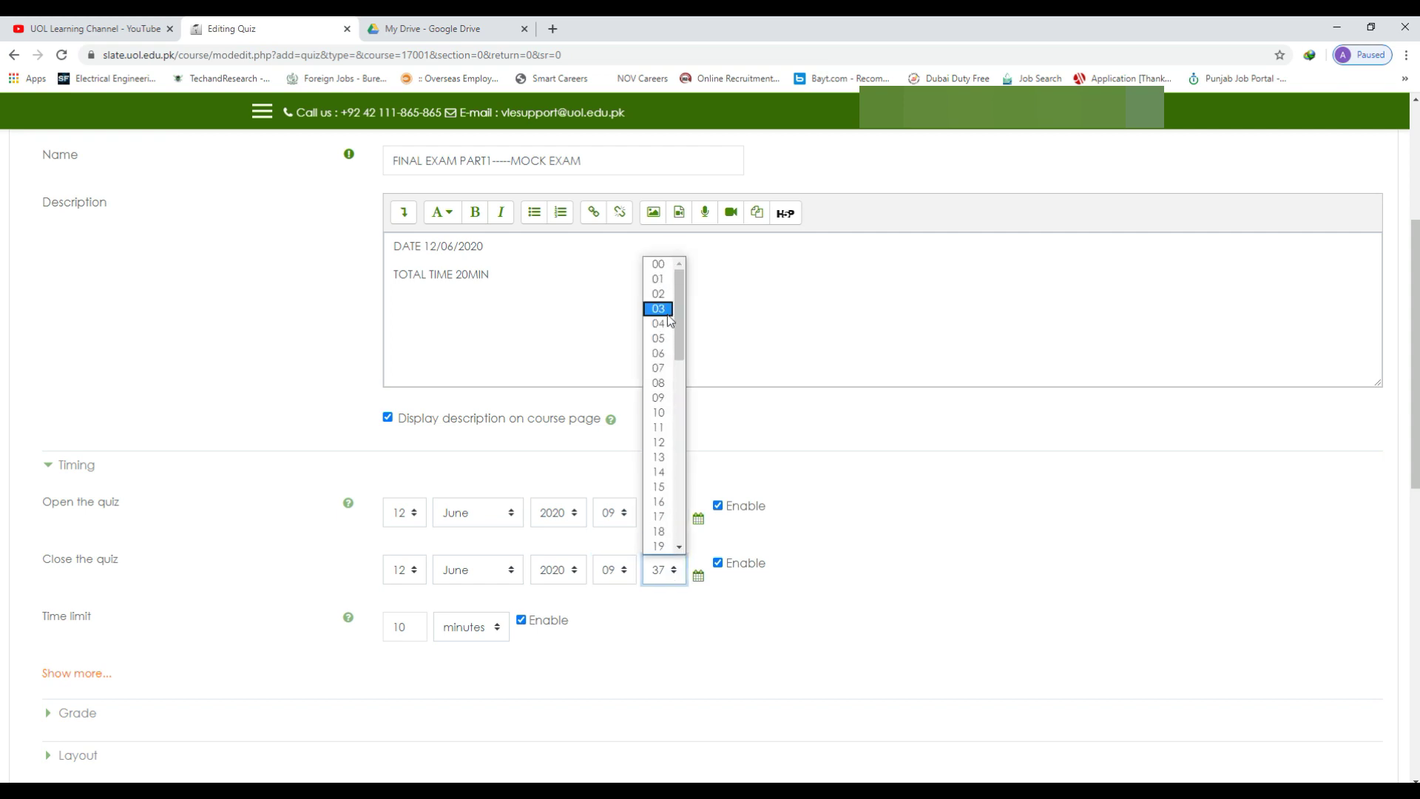
left_click(666, 413)
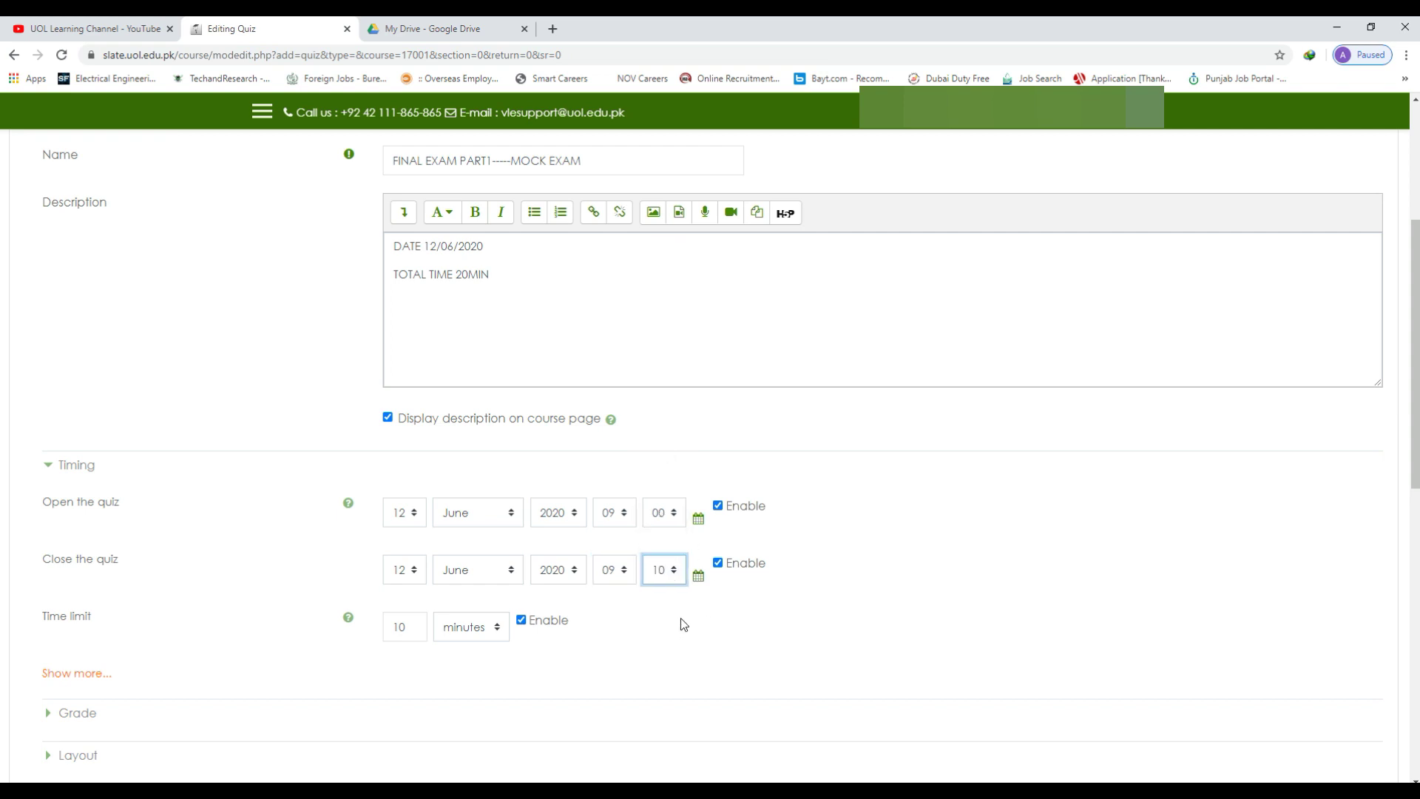
Step: Reveal the additional timing settings to check what happens when time expires
scroll(651, 637, "down", 2)
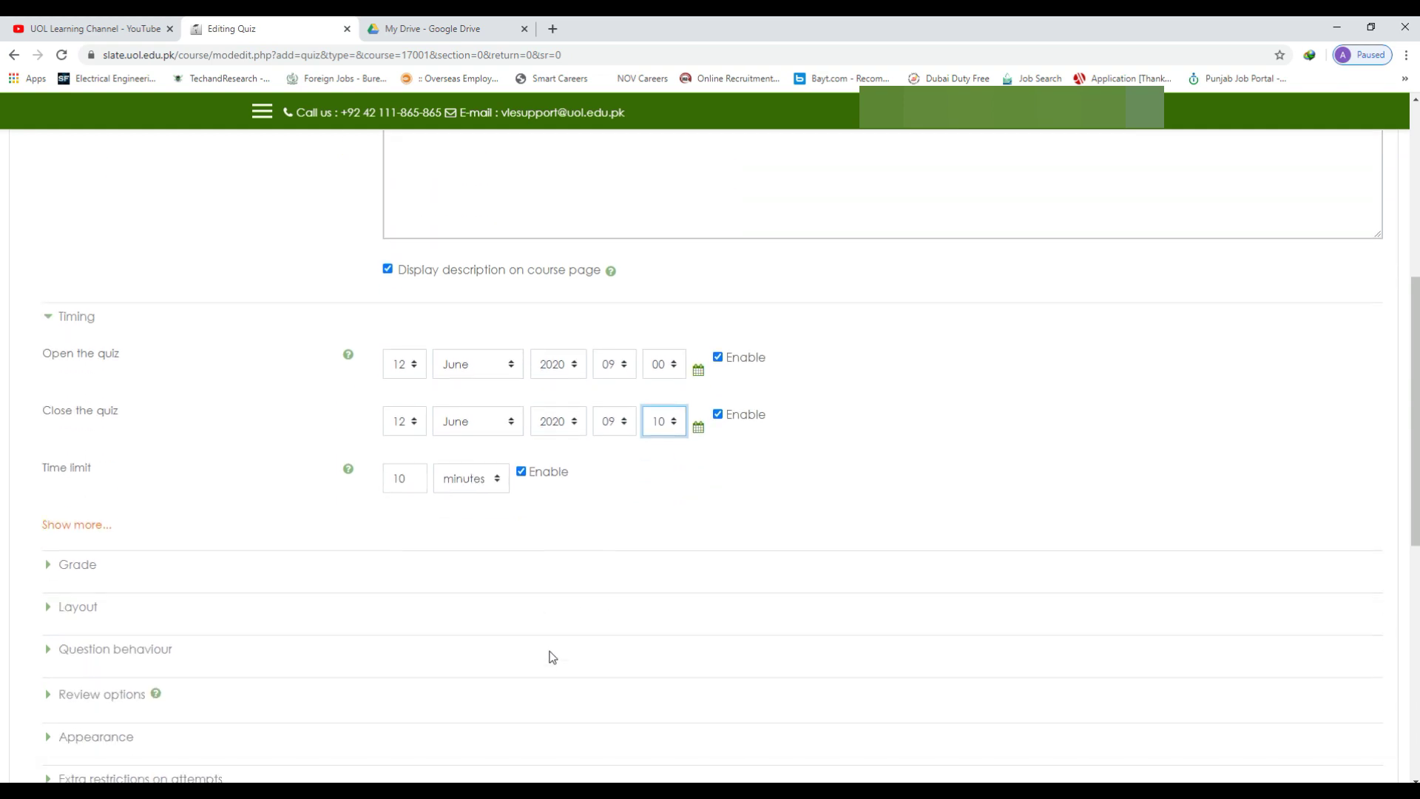
scroll(236, 580, "down", 1)
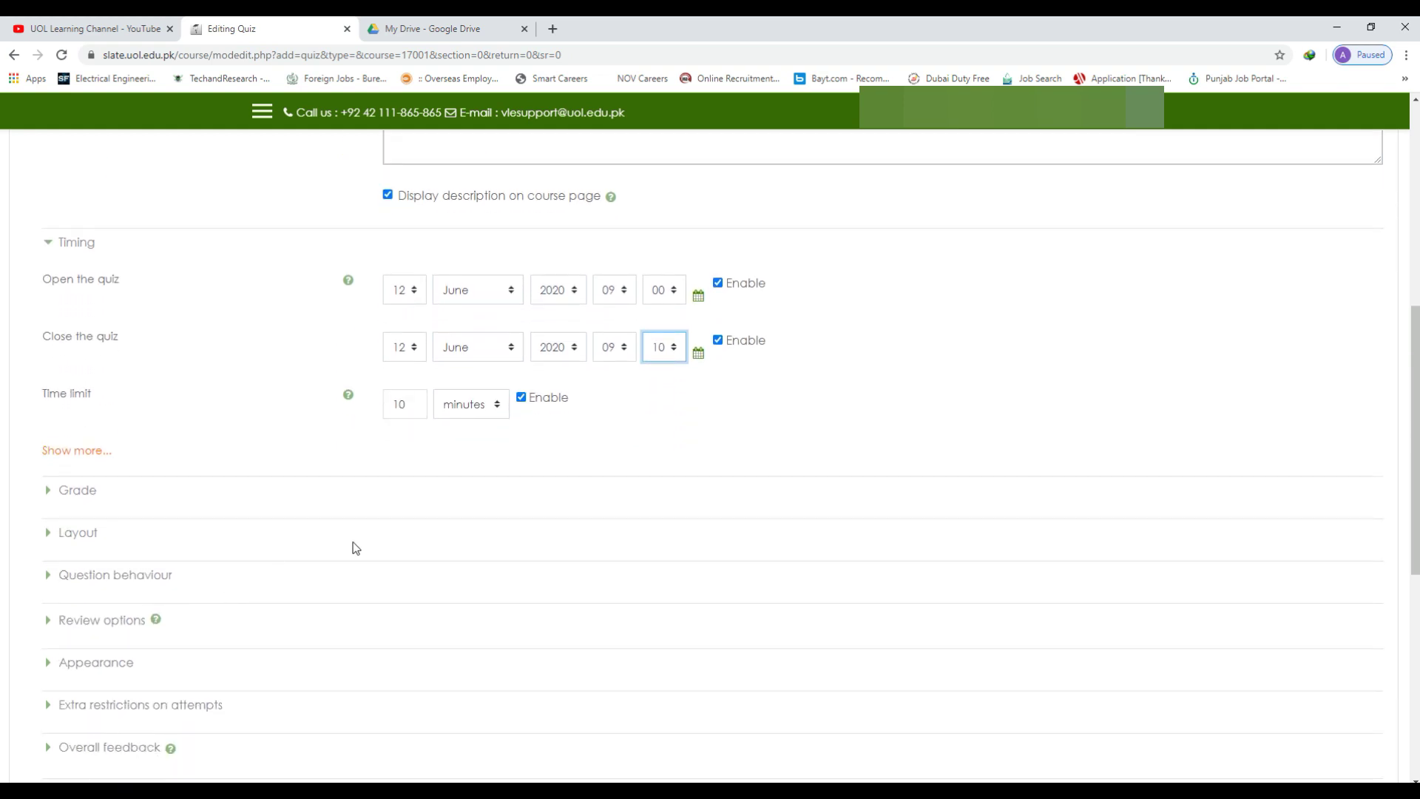
left_click(57, 451)
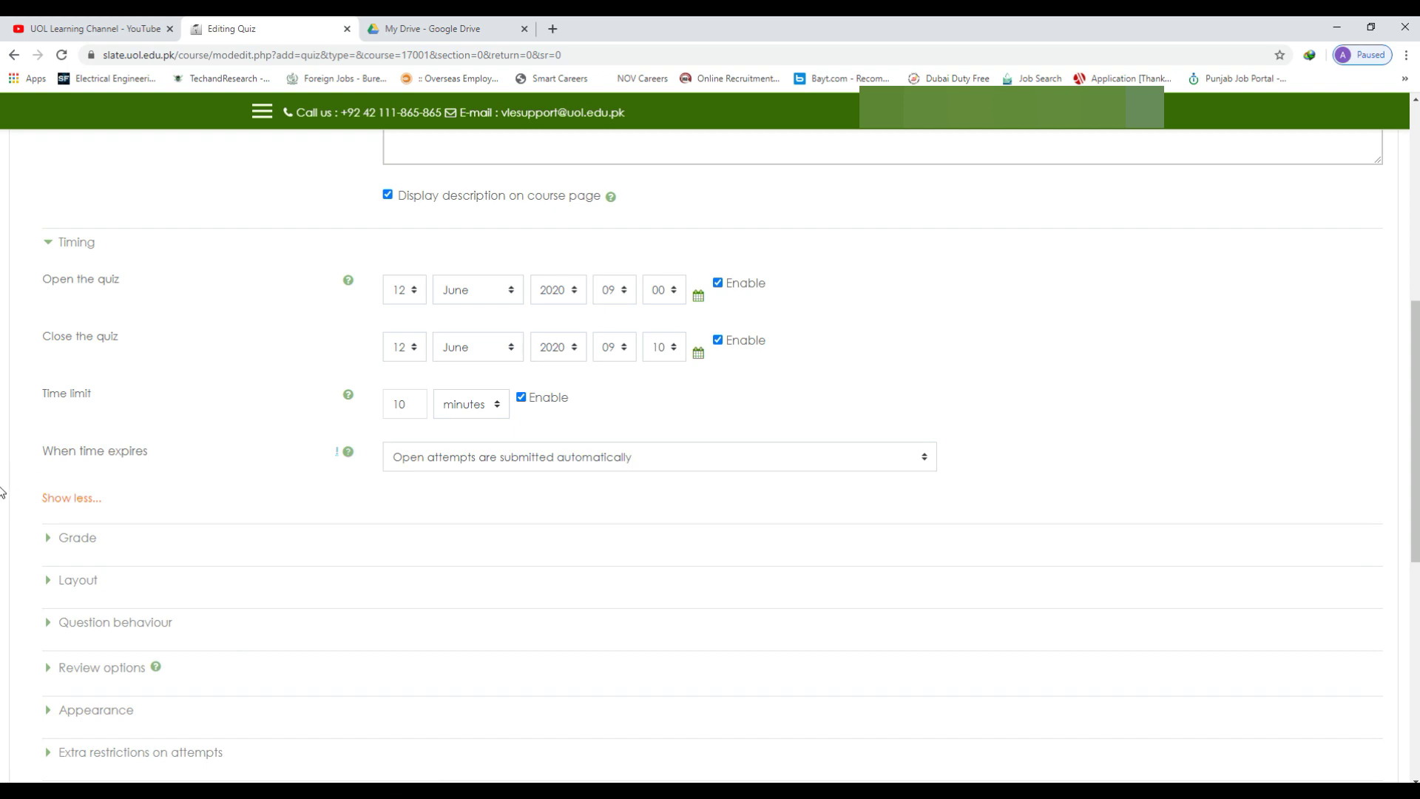
Step: Expand the Layout settings with their additional options and choose Sequential as the navigation method
scroll(55, 497, "down", 1)
left_click(55, 506)
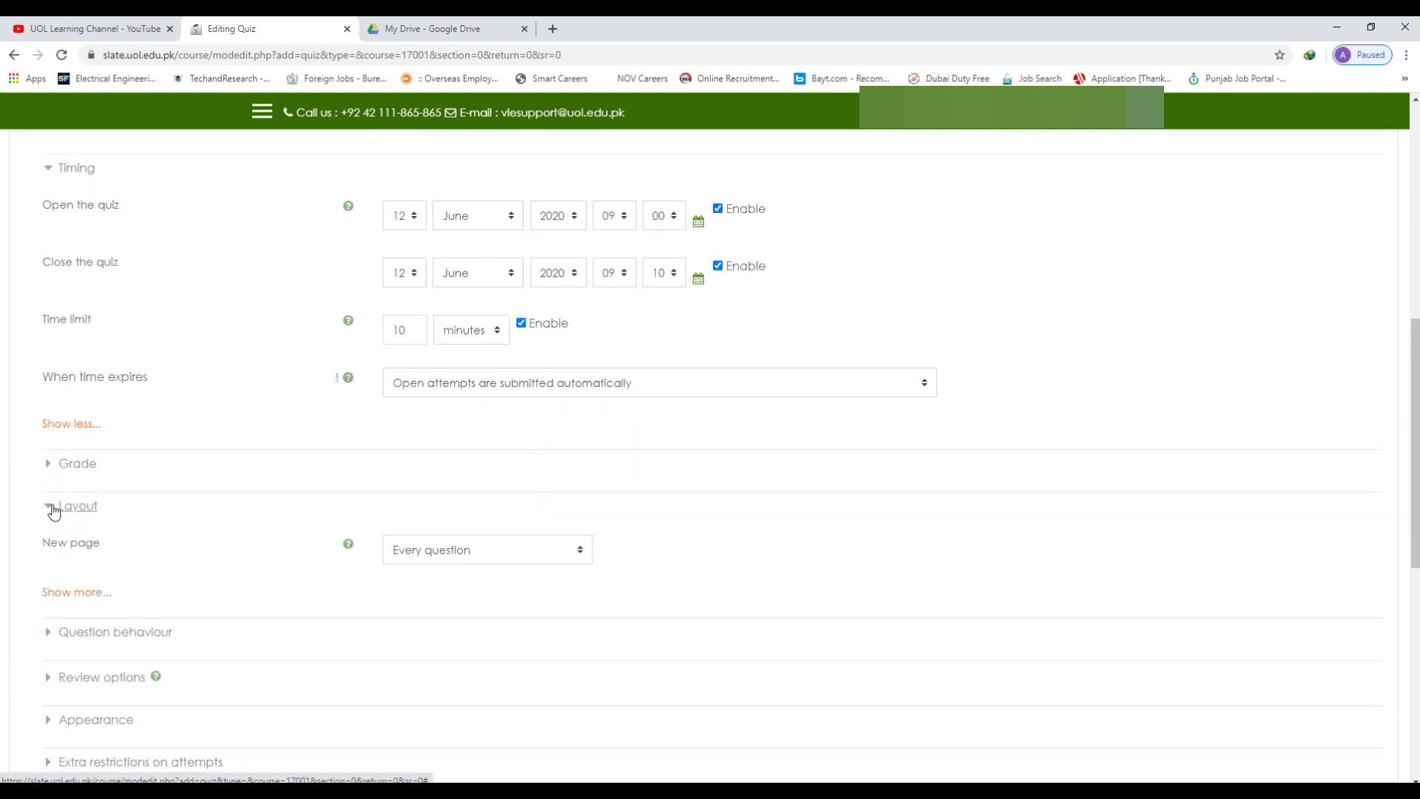
left_click(71, 593)
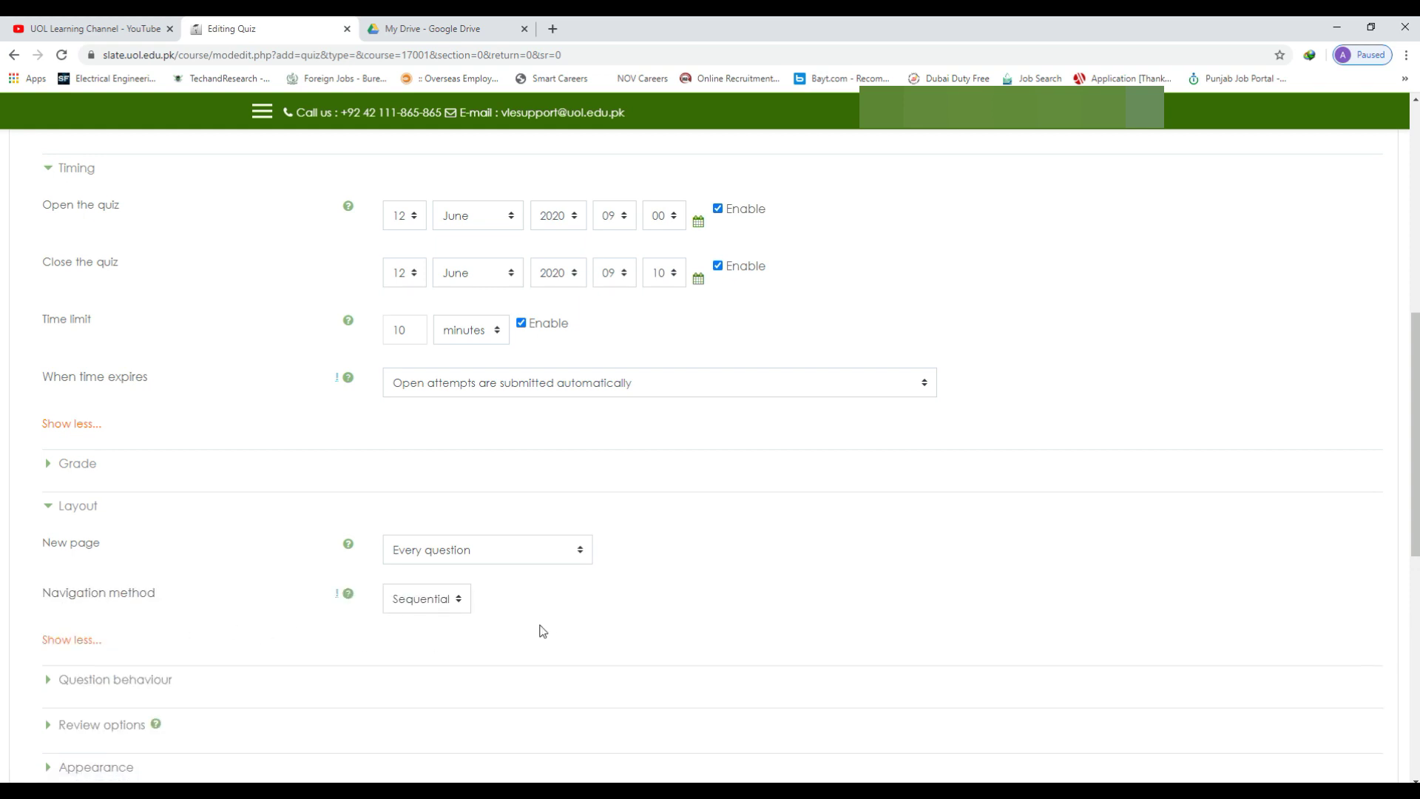
left_click(440, 602)
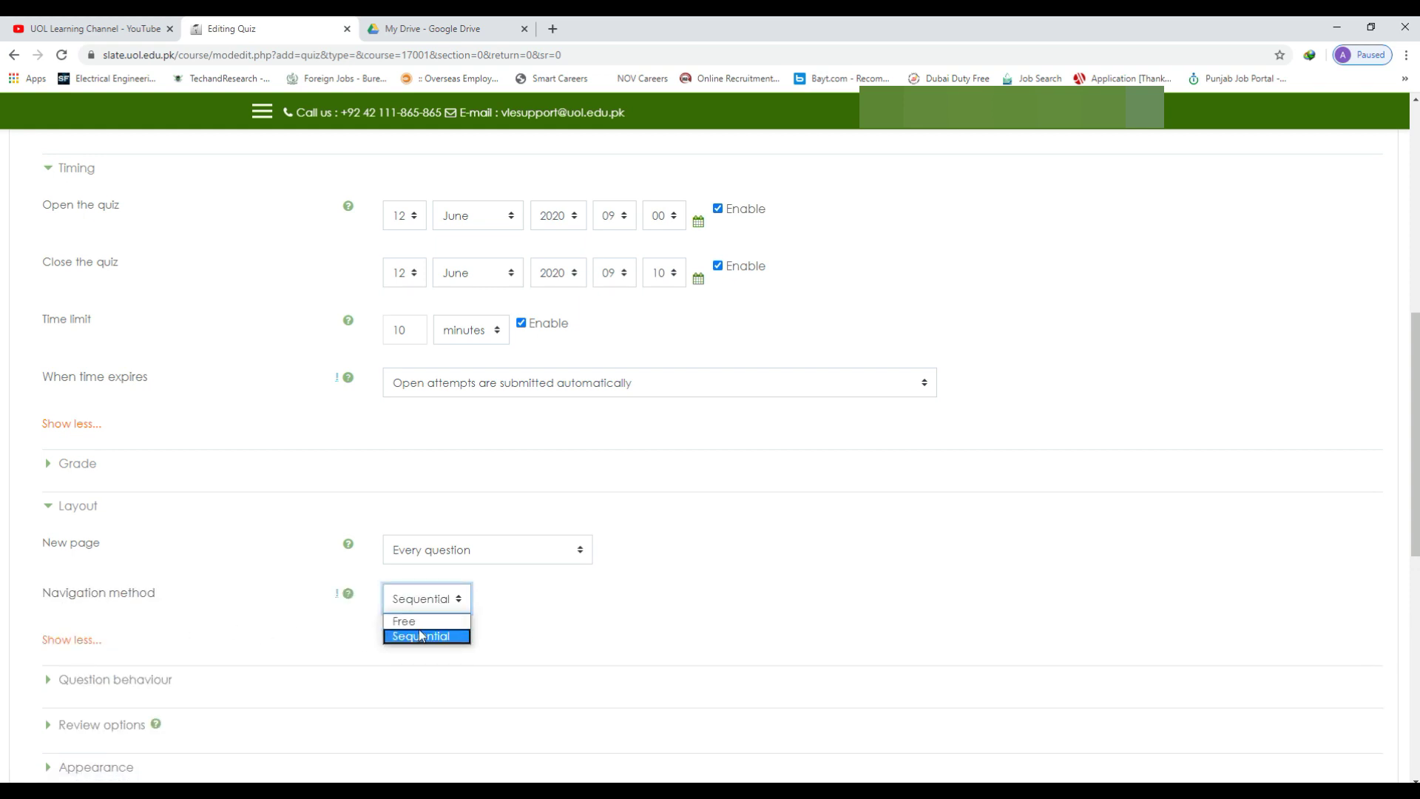
left_click(400, 641)
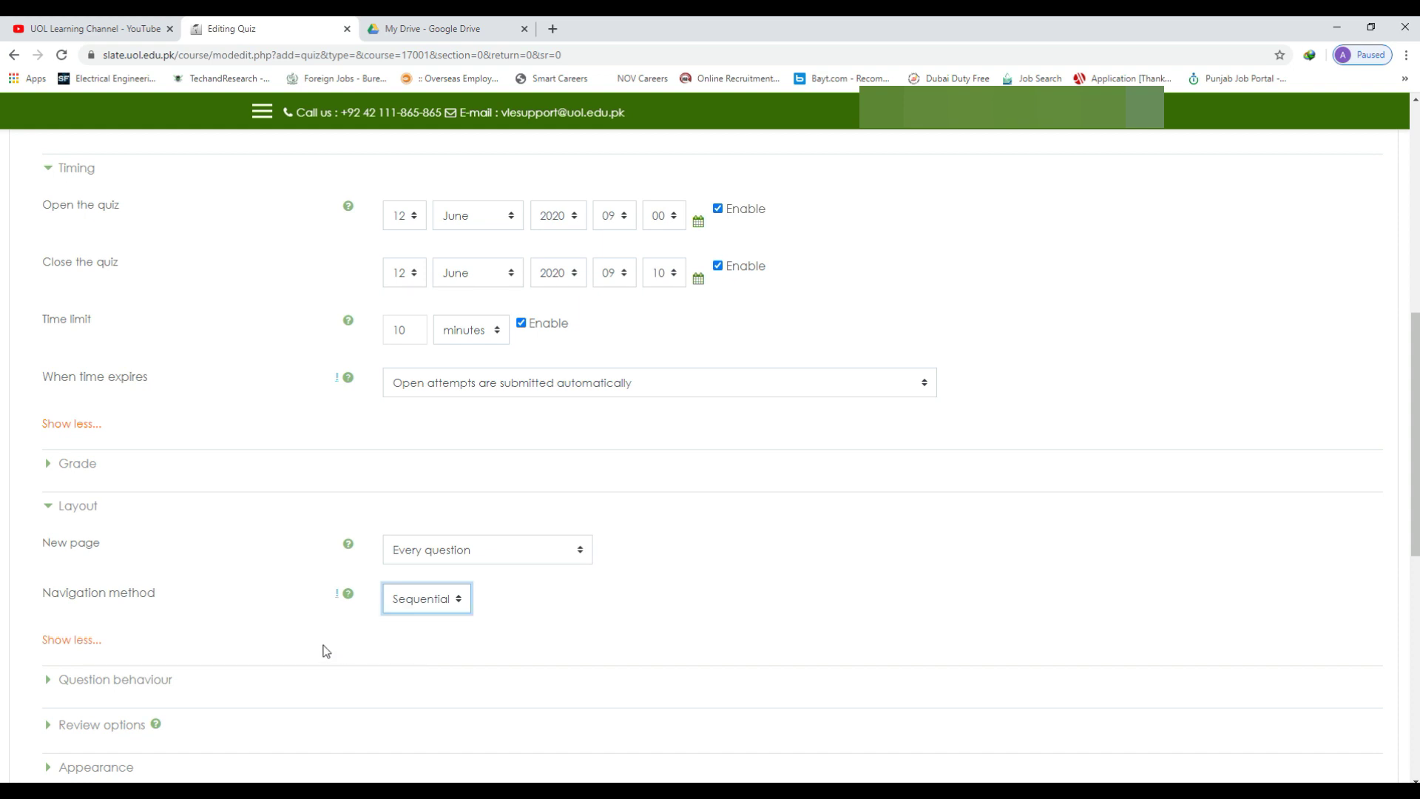
left_click(250, 621)
Step: Review the Question behaviour settings, then save and display the quiz
scroll(229, 615, "down", 2)
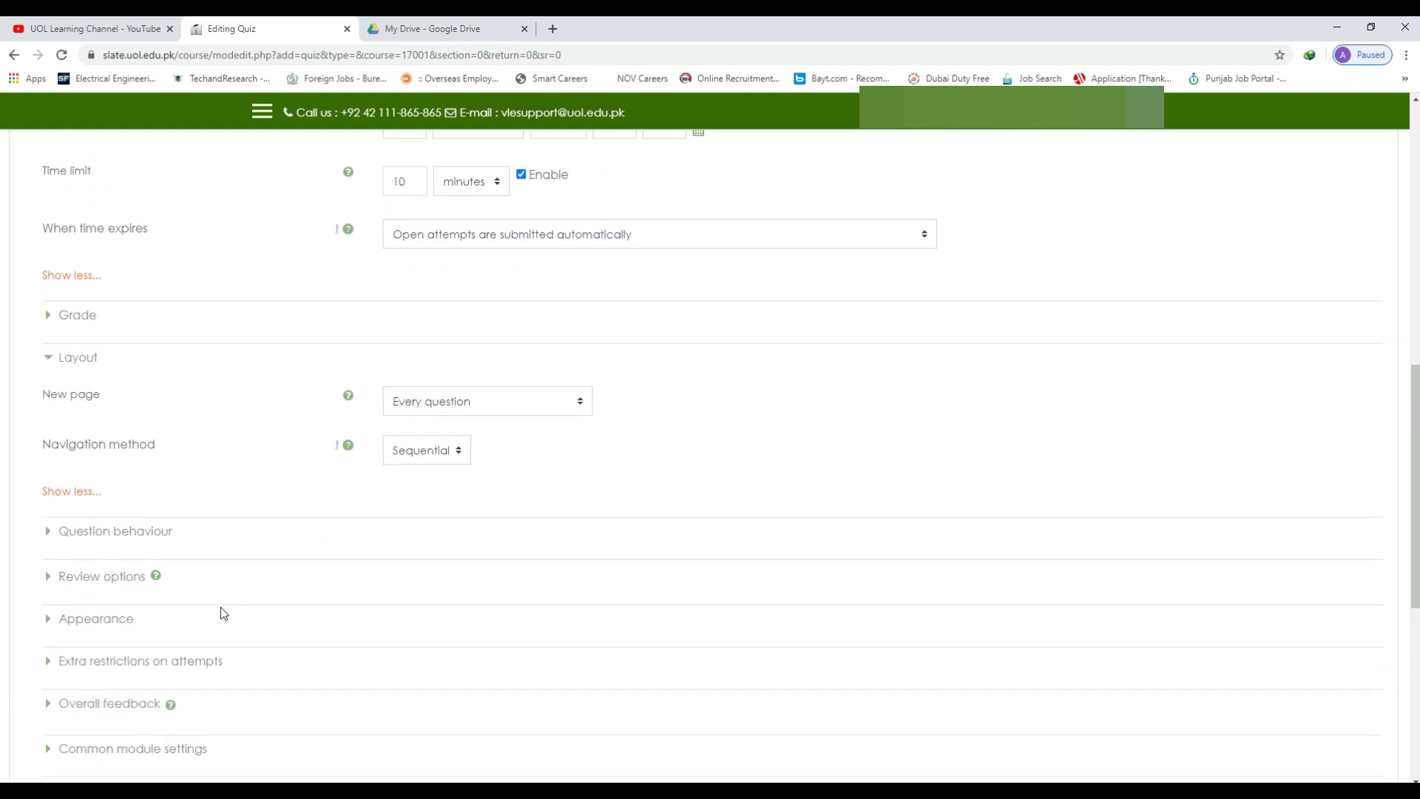
left_click(91, 534)
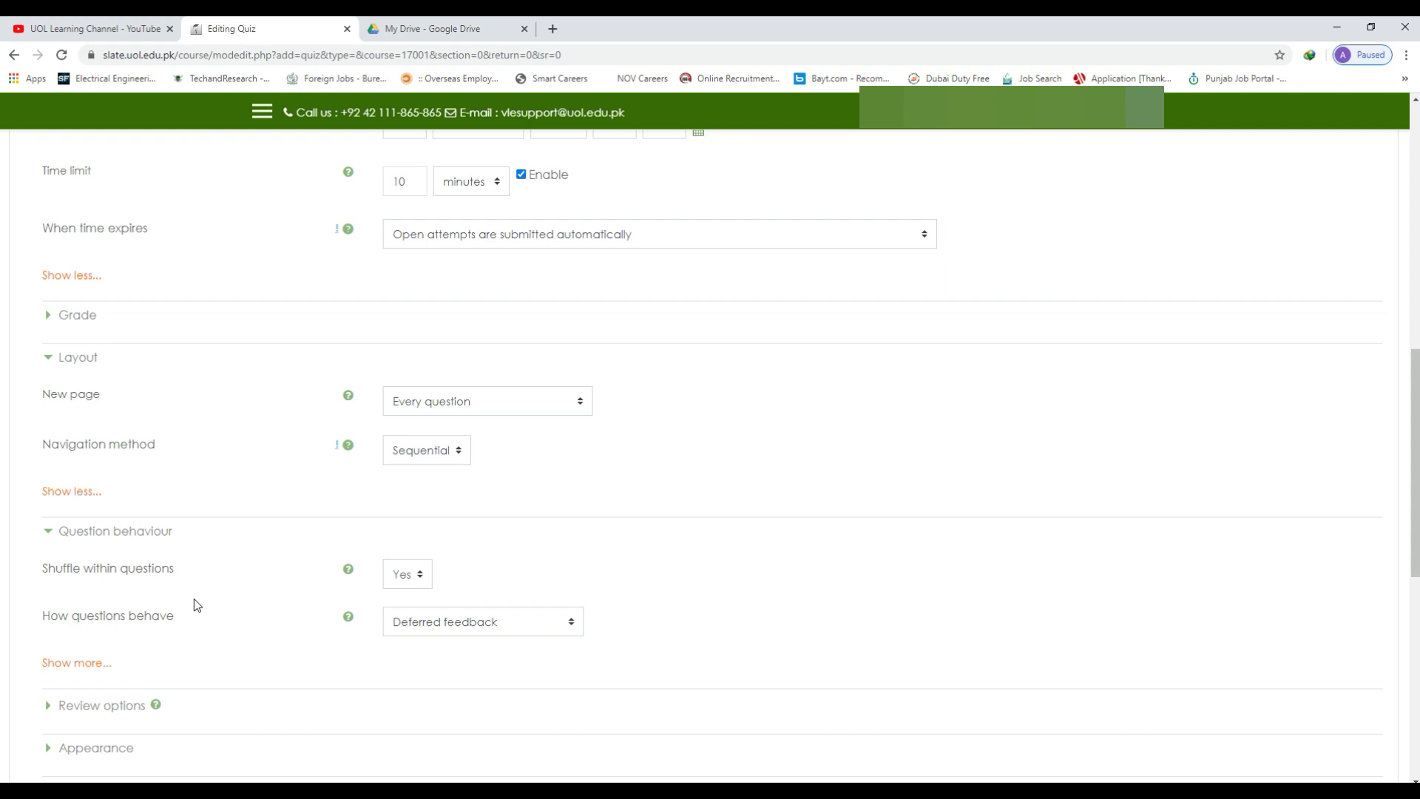
scroll(224, 597, "down", 4)
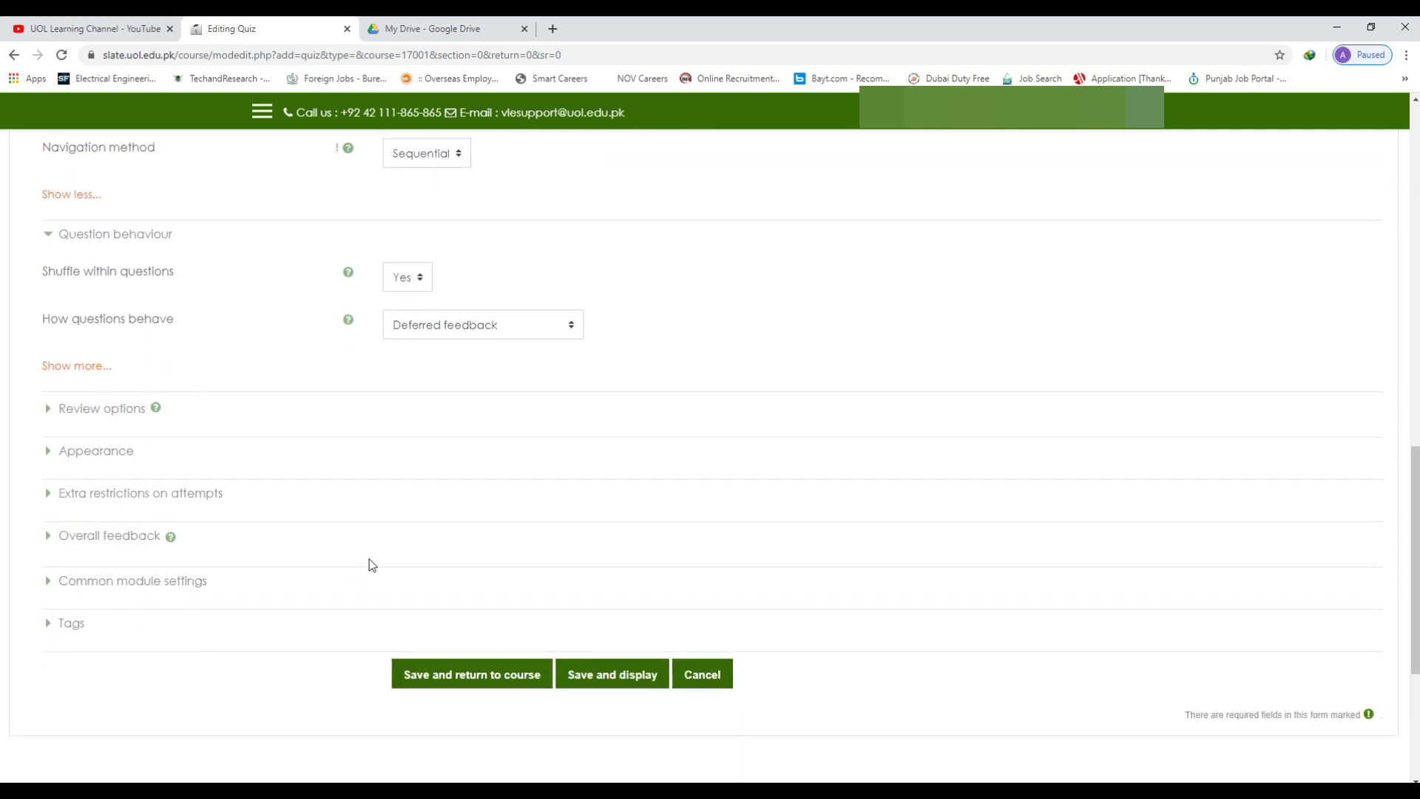
left_click(622, 682)
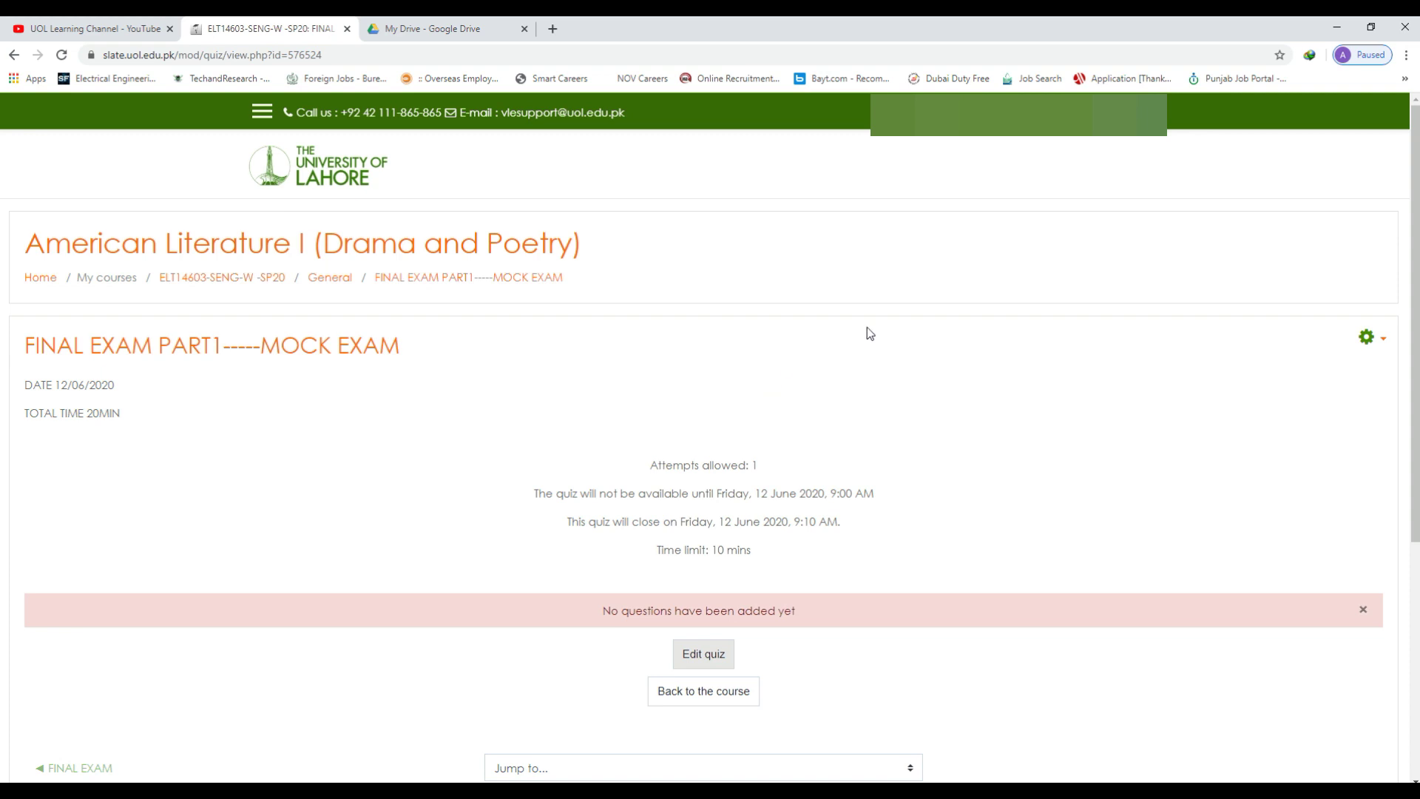
Step: Switch to the desktop and view the Grammer and Sentence Correction question files in the EXAM PART 1 folder
left_click(1338, 29)
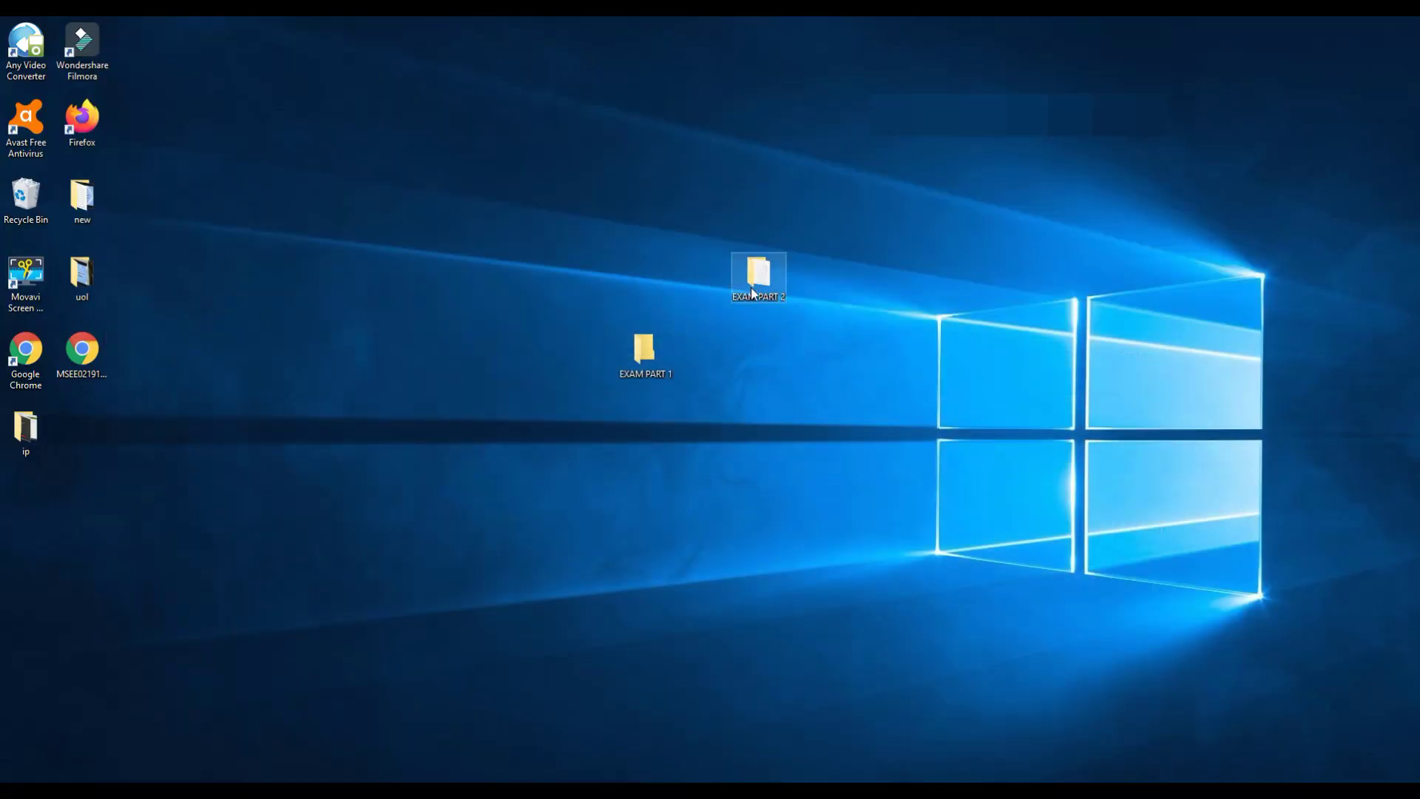
double_click(643, 349)
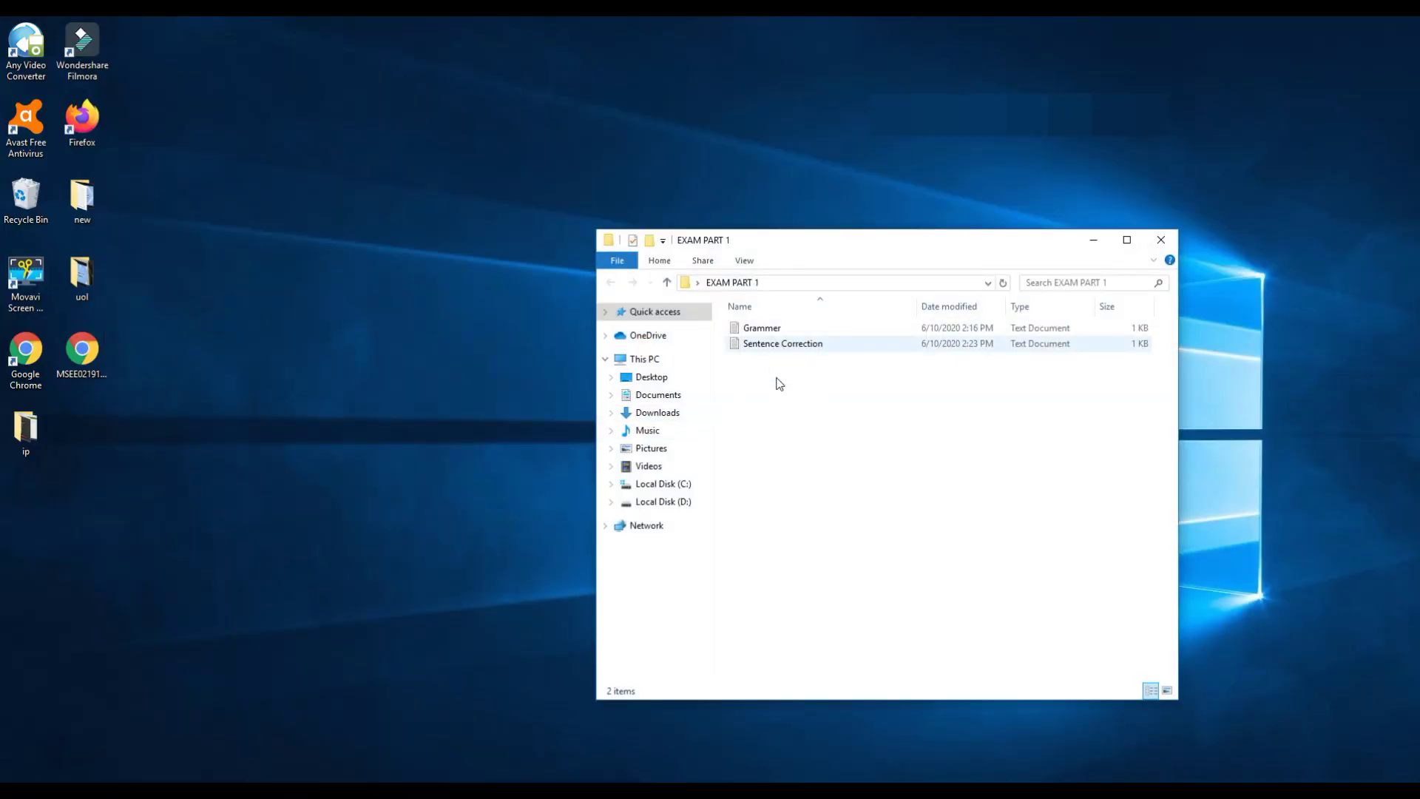
double_click(761, 327)
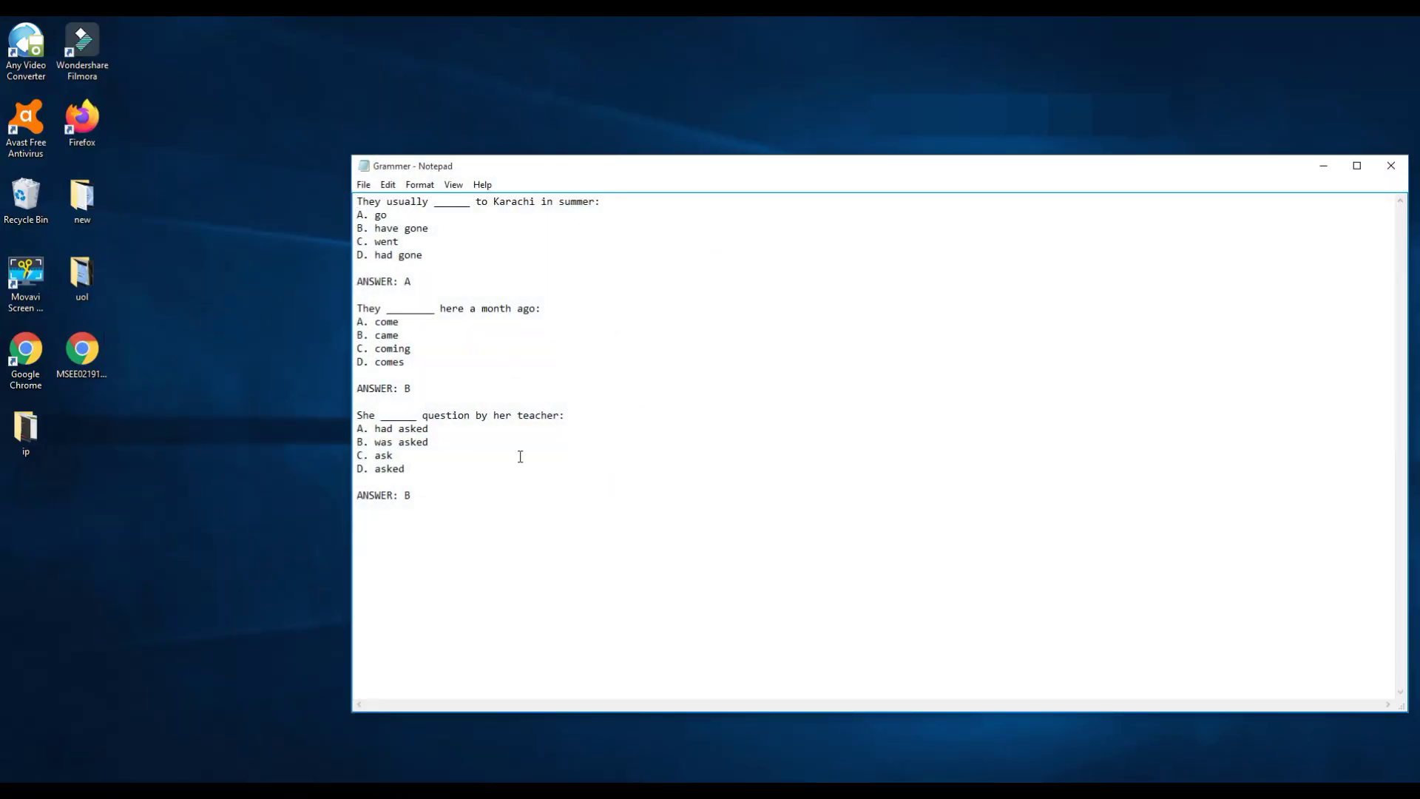
left_click(1391, 166)
left_click(756, 346)
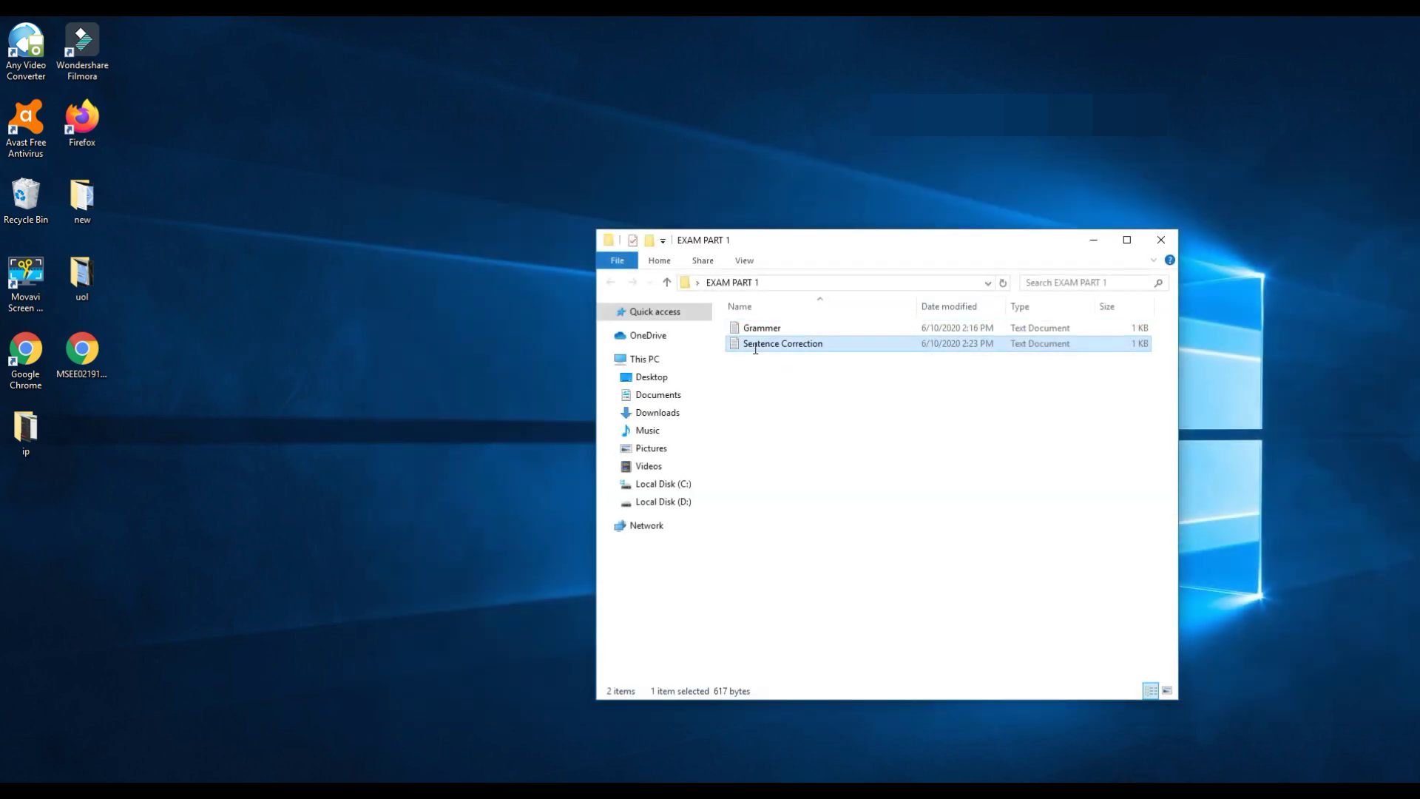
double_click(755, 345)
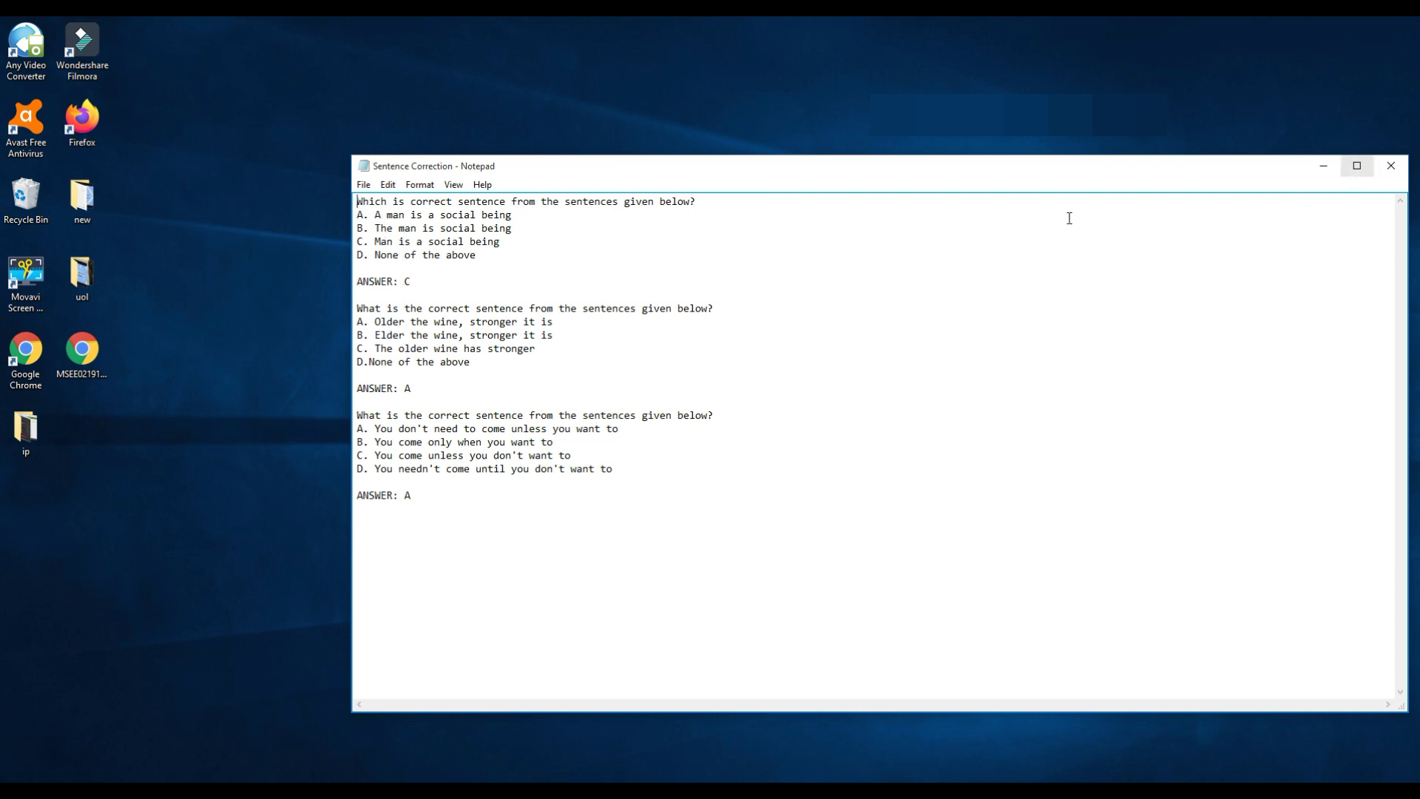
Step: Save the Sentence Correction text file again with UTF-8 encoding, replacing the existing file, and close it
left_click(364, 186)
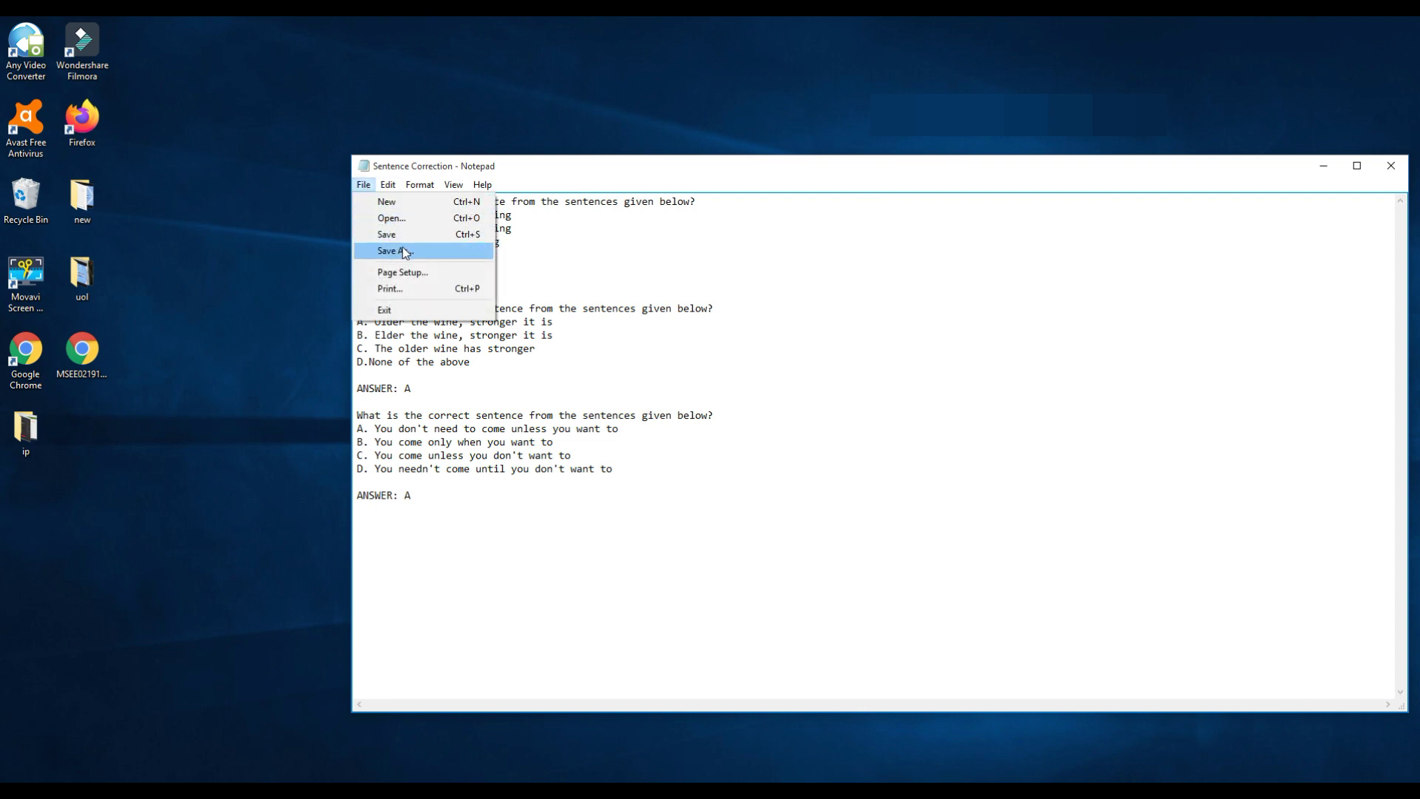
left_click(403, 251)
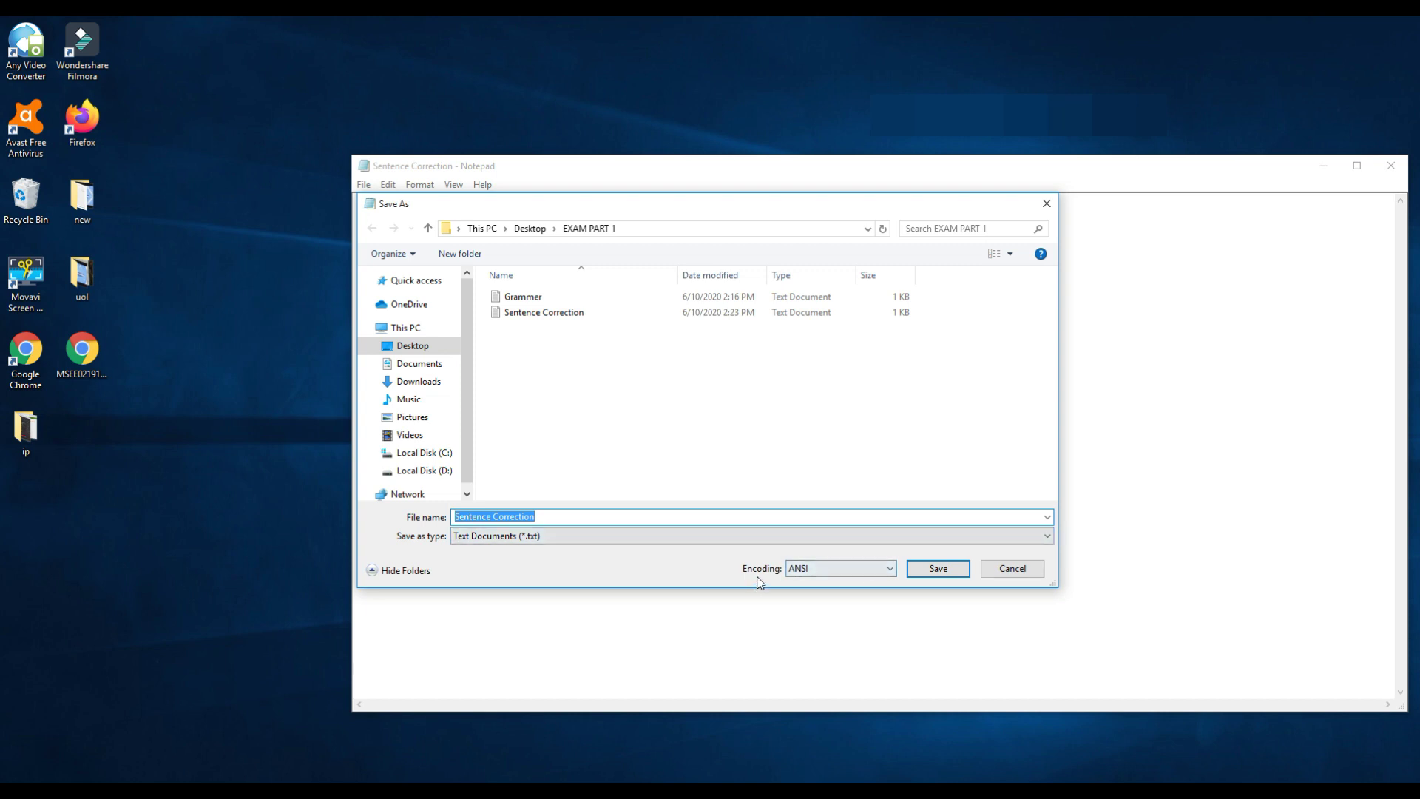
left_click(829, 576)
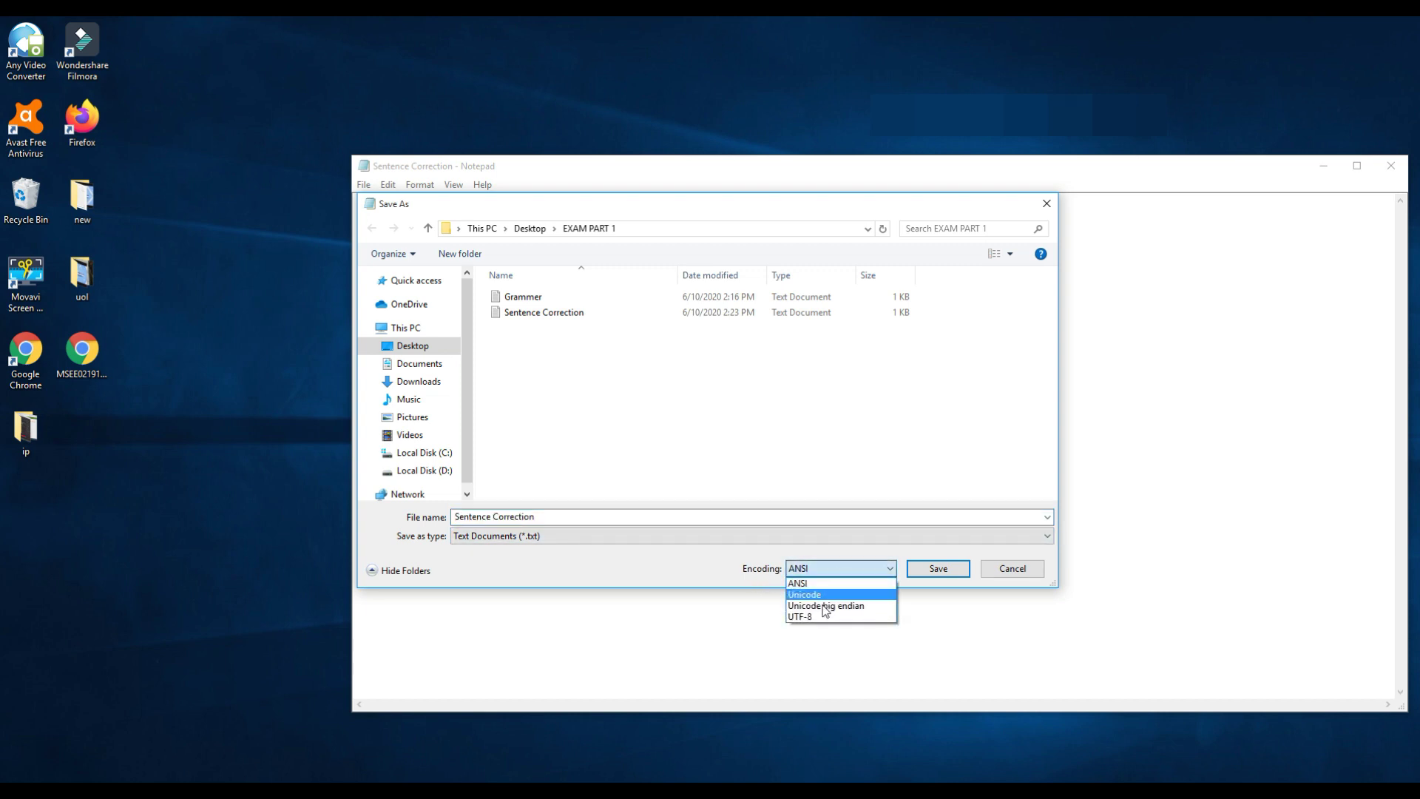
left_click(813, 617)
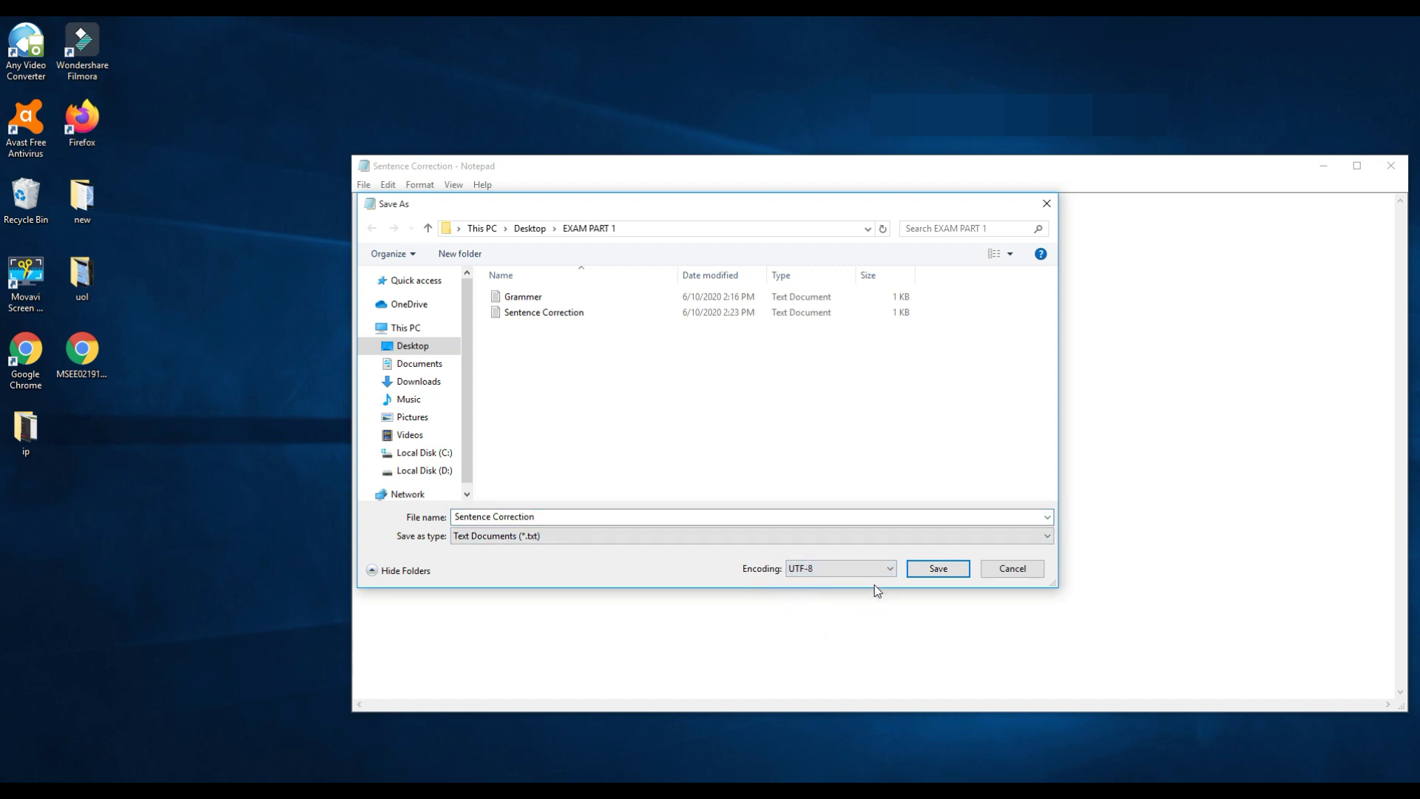
left_click(921, 571)
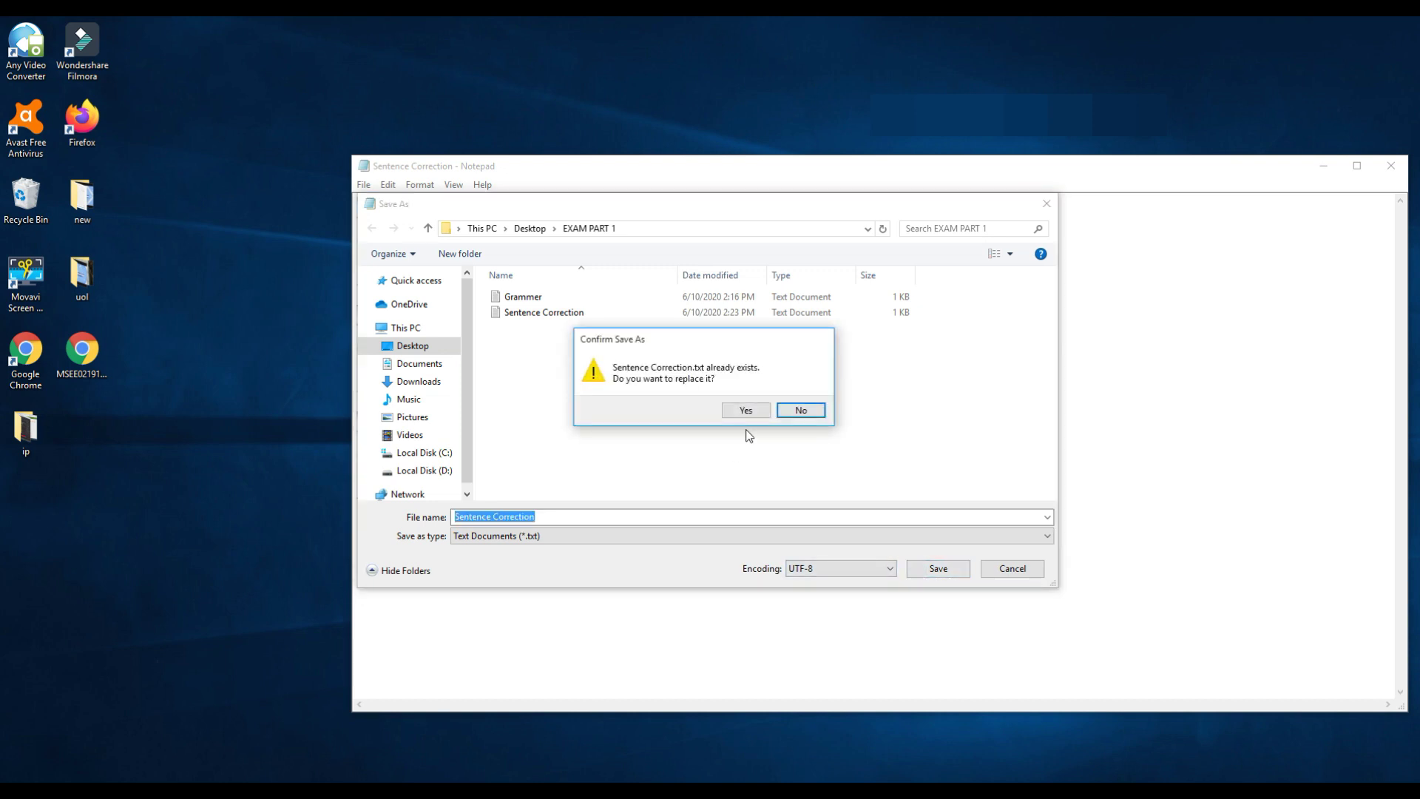
left_click(736, 413)
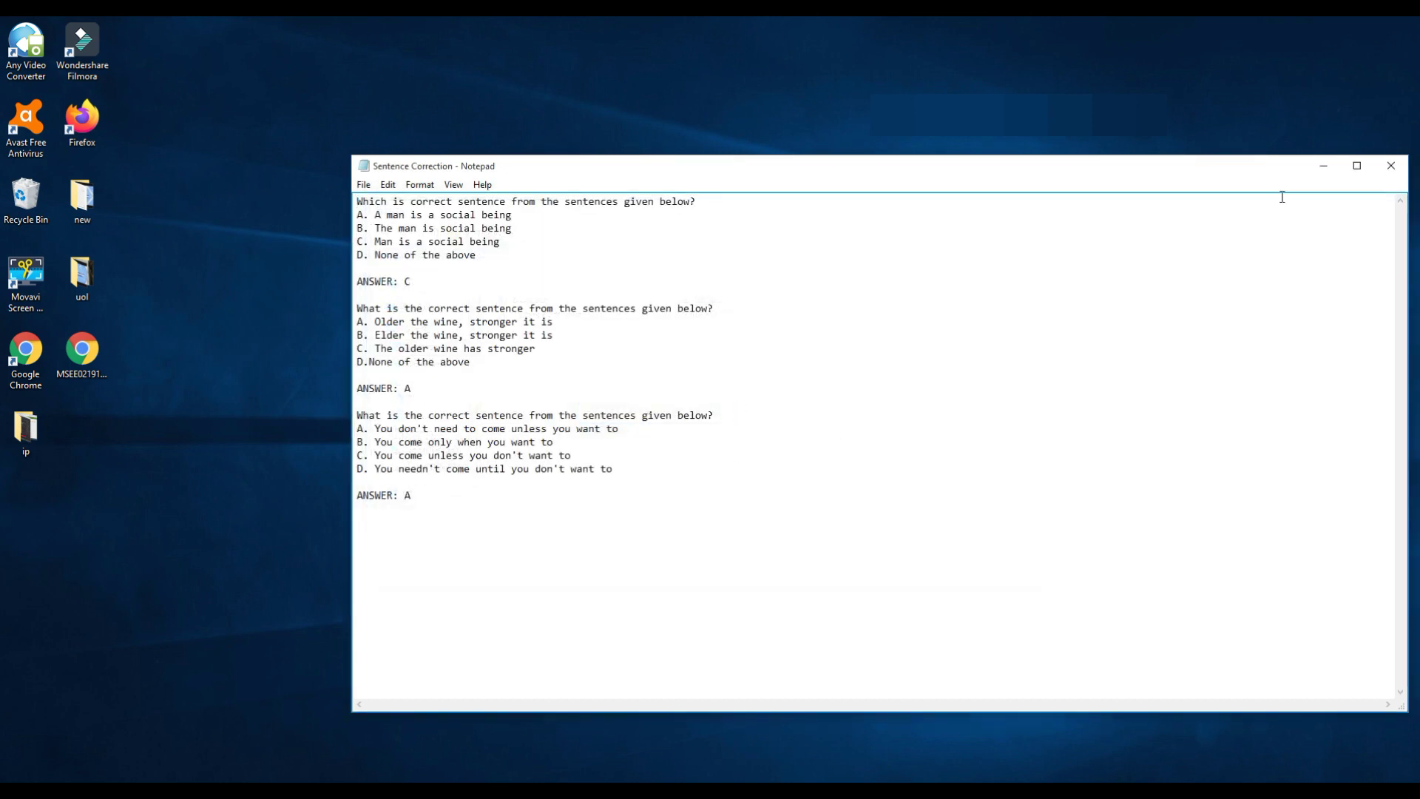
left_click(1391, 166)
Step: Open the Grammer text file, save it over itself with UTF-8 encoding, and close it
right_click(763, 333)
left_click(799, 345)
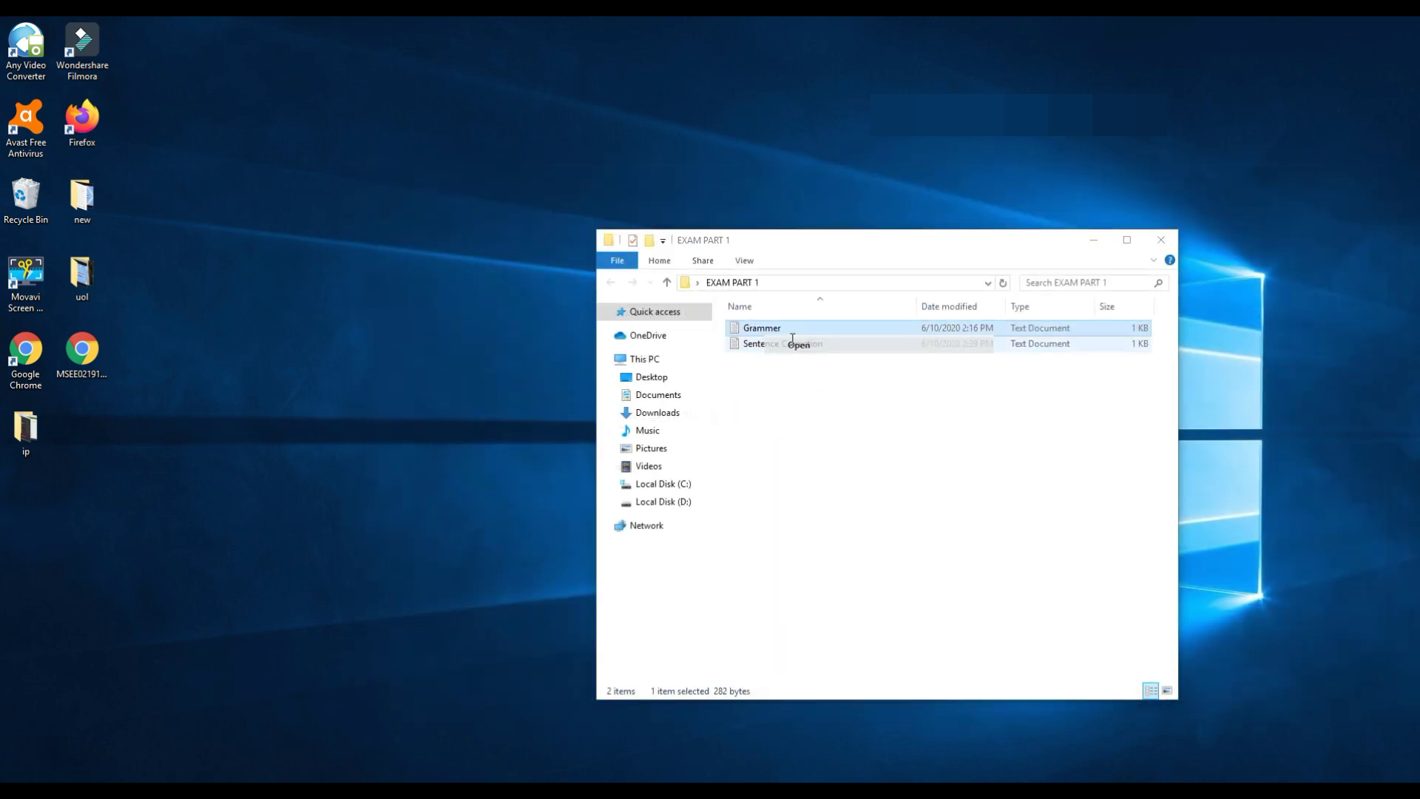
left_click(363, 184)
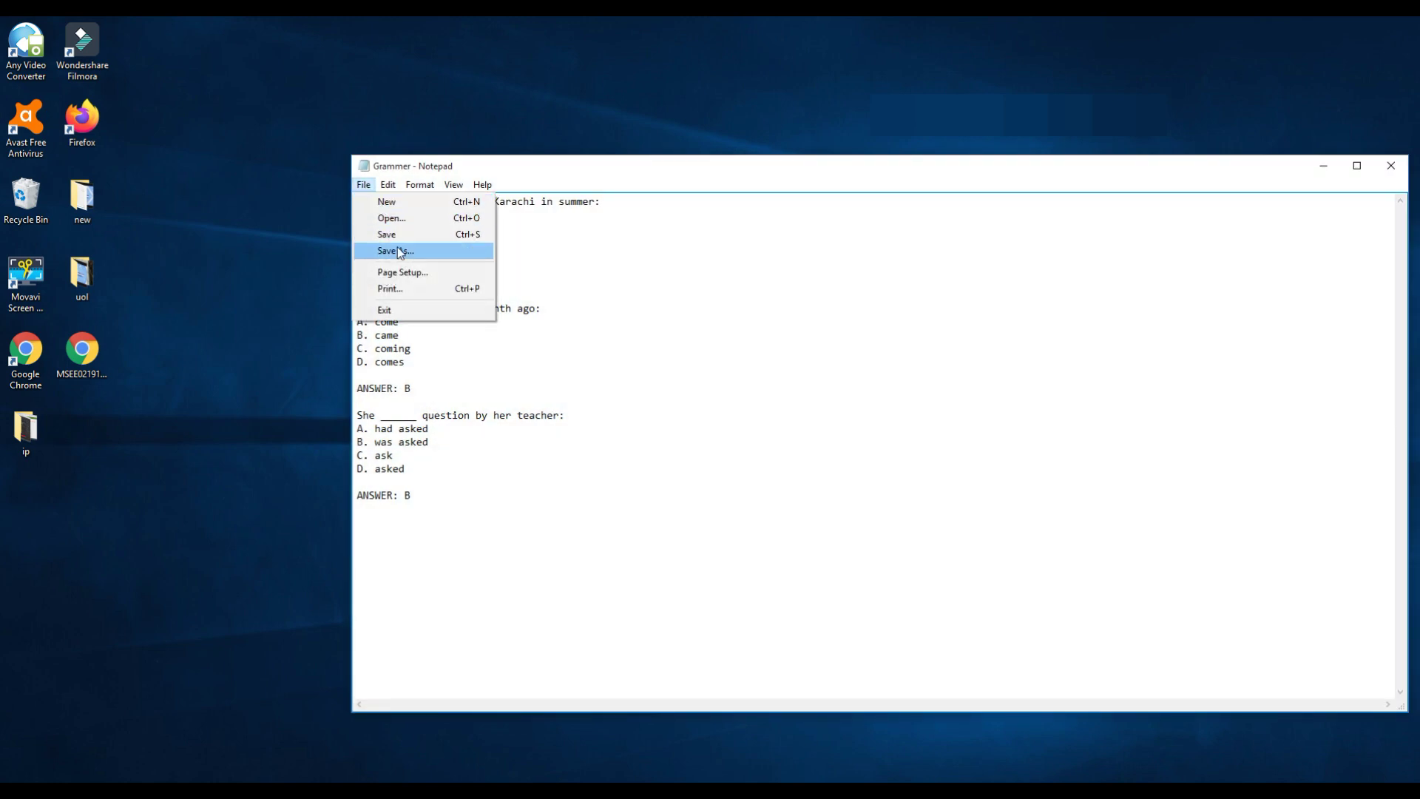
left_click(397, 250)
left_click(809, 569)
left_click(802, 617)
left_click(917, 571)
left_click(732, 409)
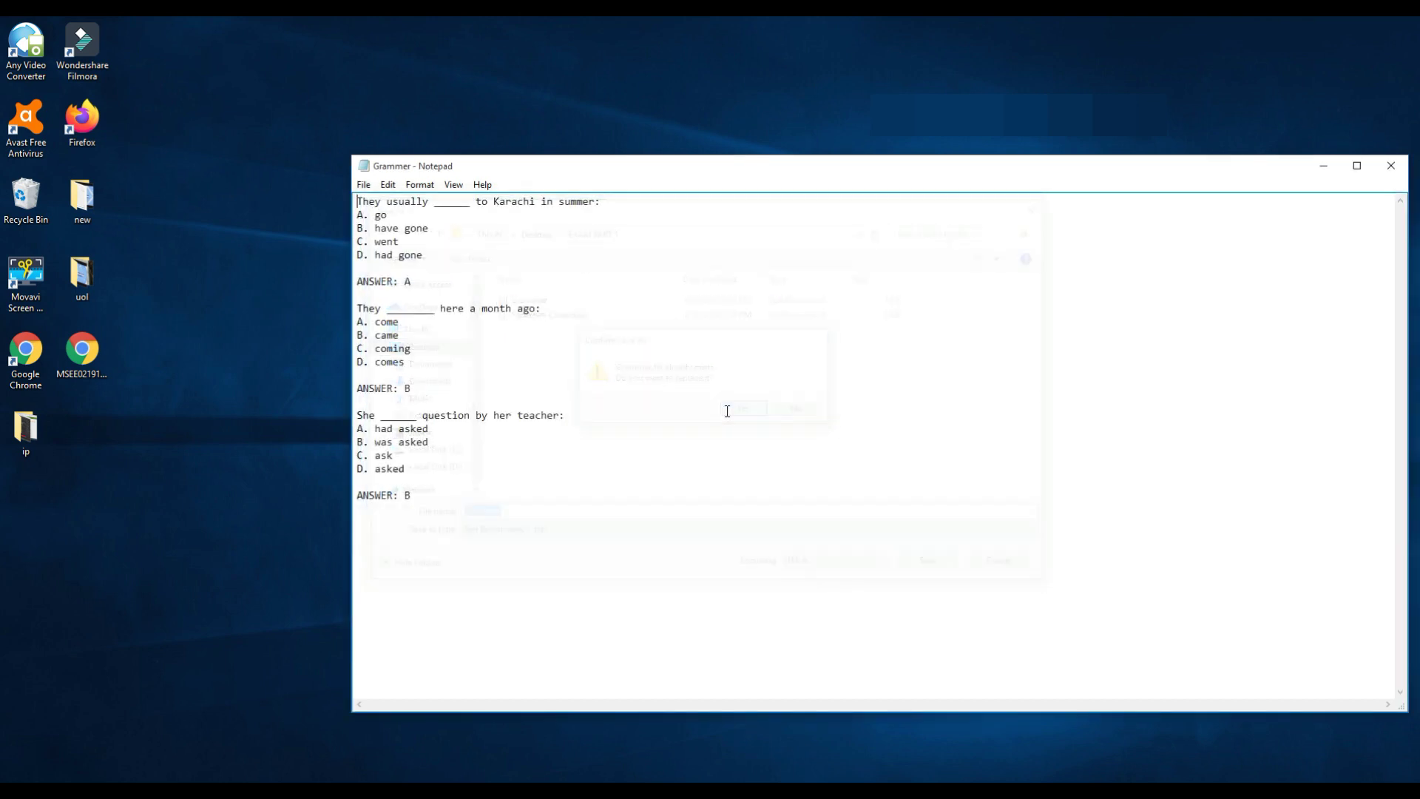
left_click(1378, 170)
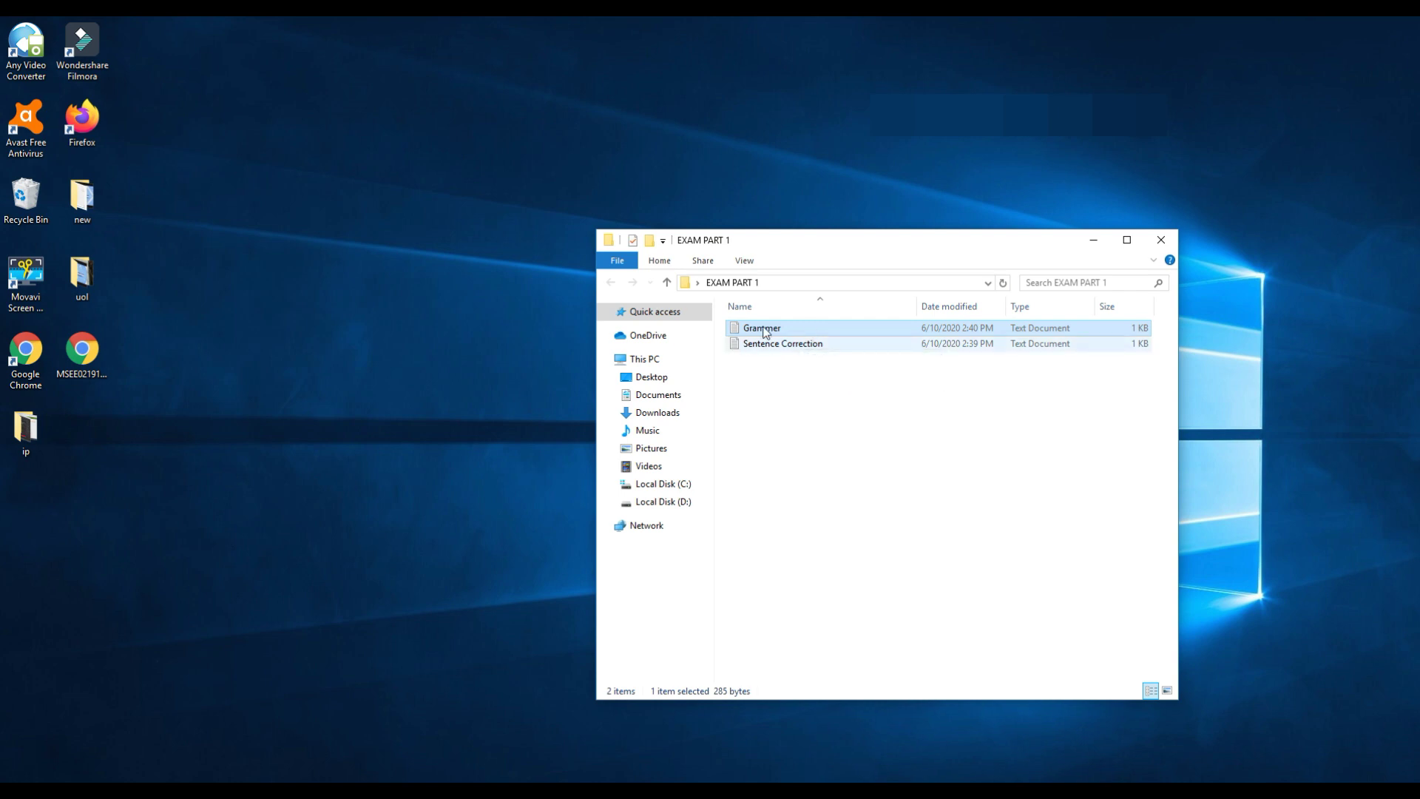
left_click(764, 371)
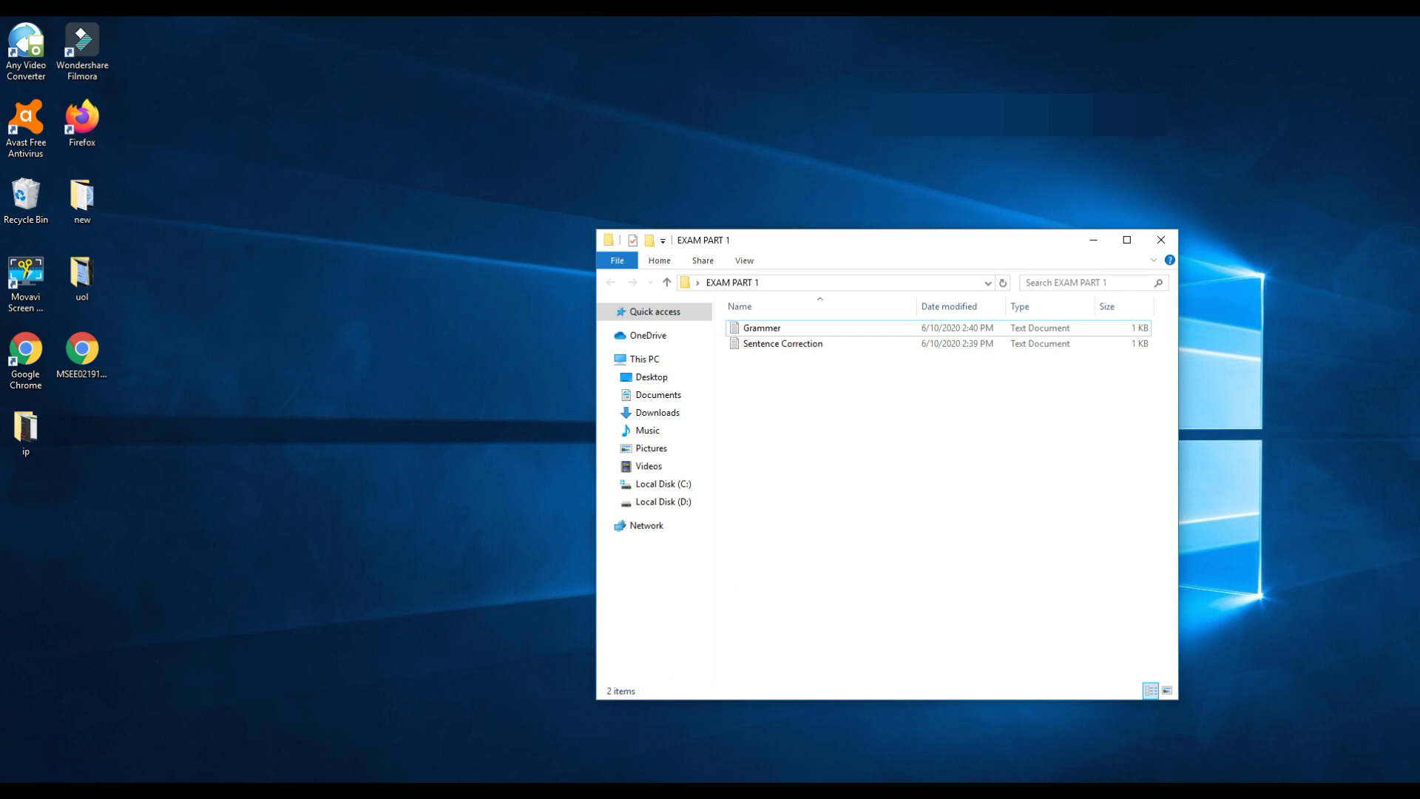
Step: Switch to the quiz page in the browser and open the question bank categories of the mock exam
mouse_move(488, 790)
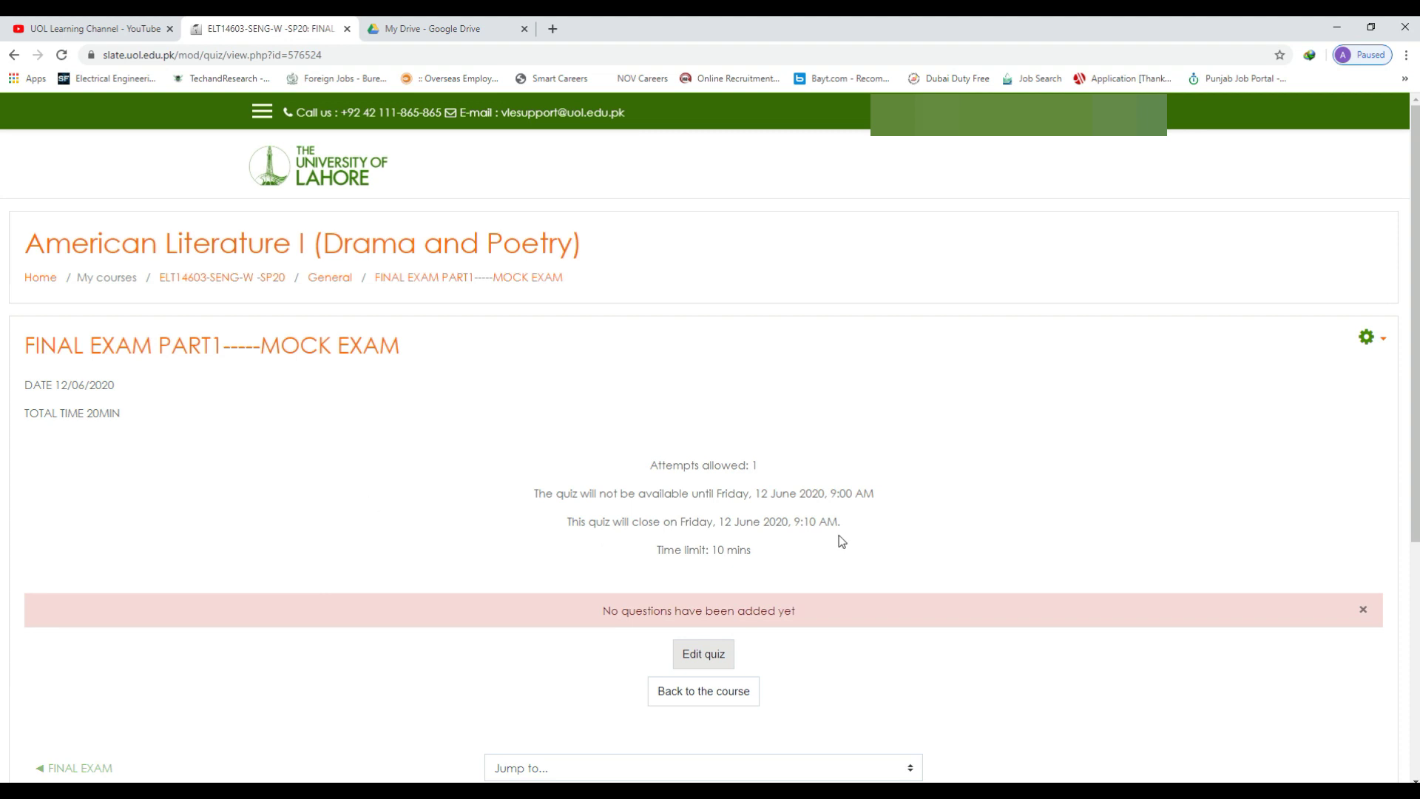
left_click(1384, 348)
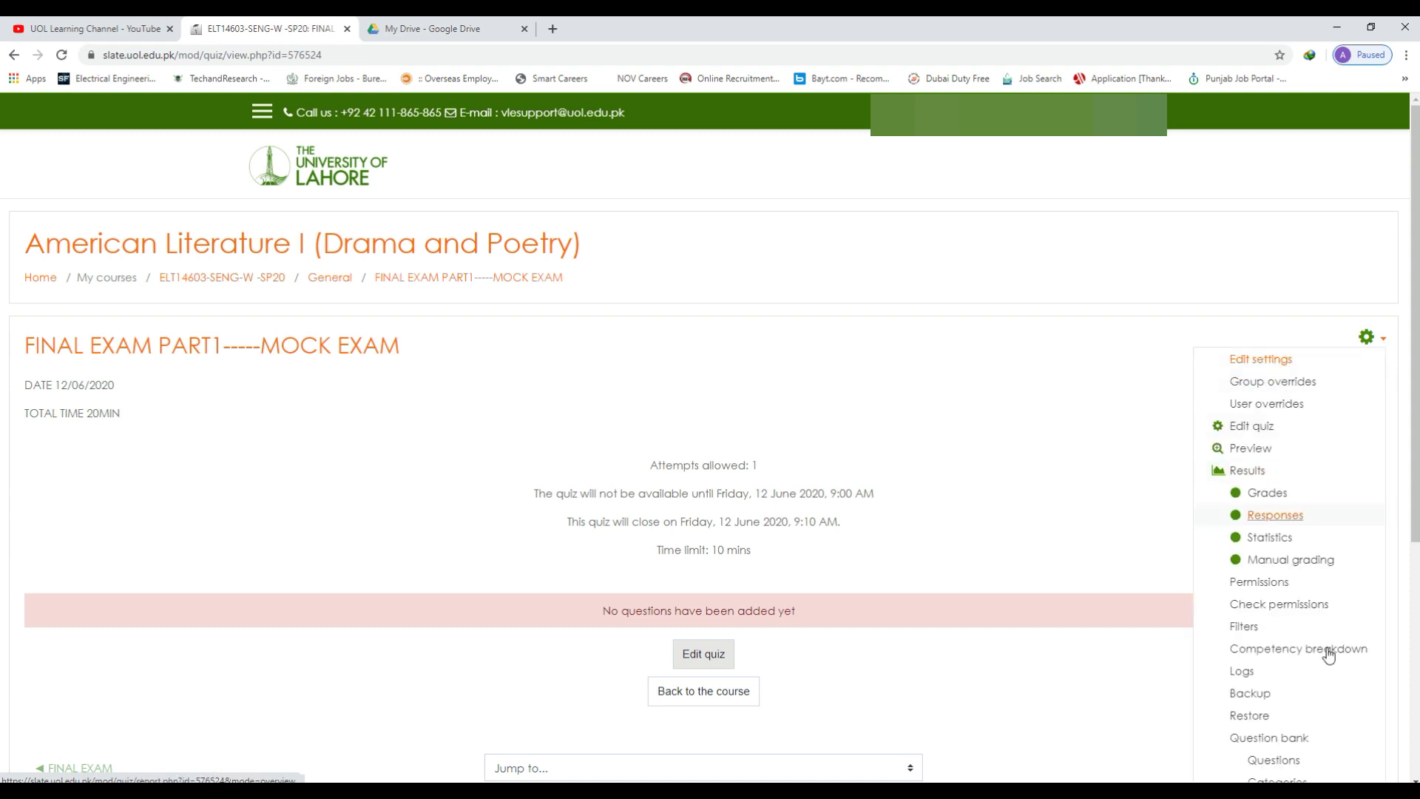
scroll(1319, 658, "down", 1)
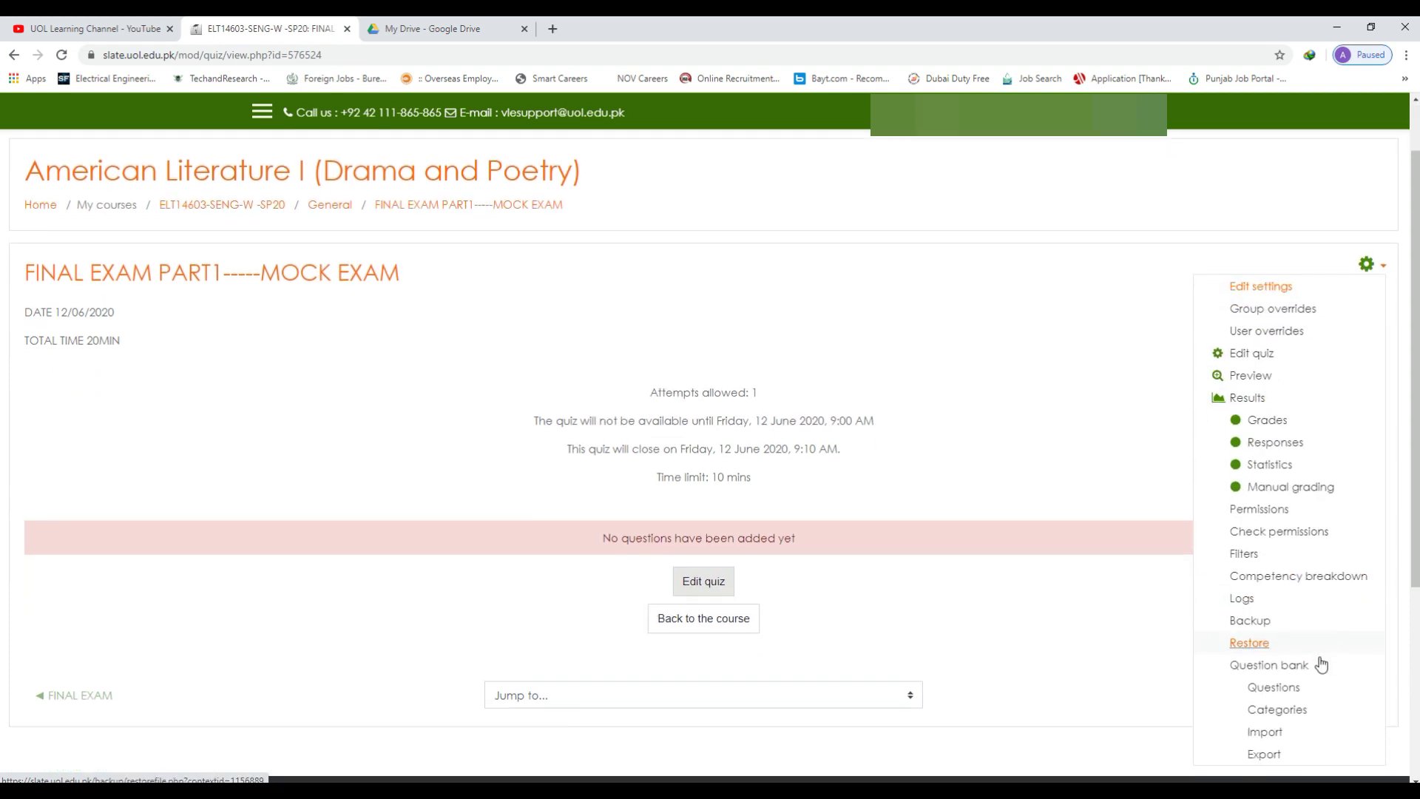
left_click(1279, 709)
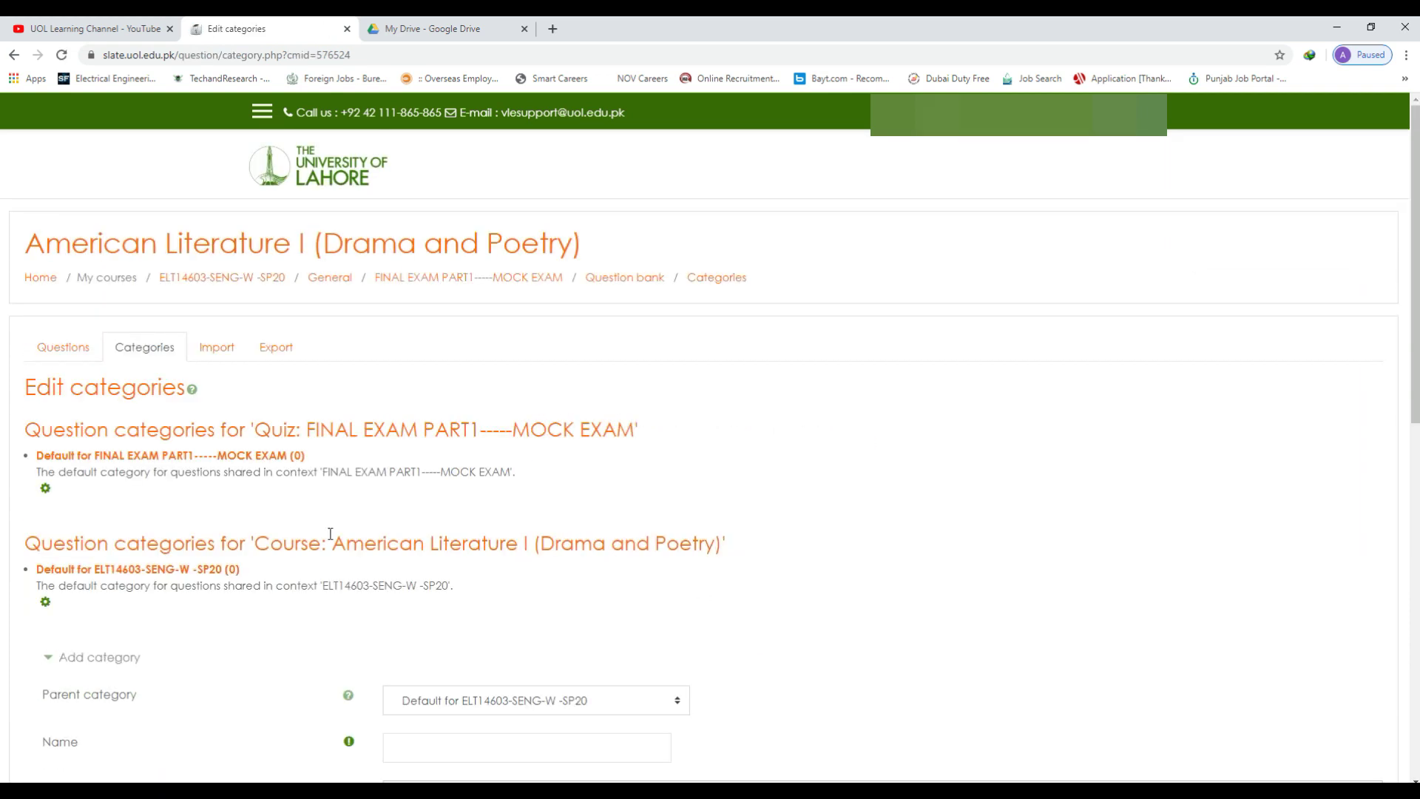
Step: Add a question category named GRAMMER under the course's default category
scroll(236, 509, "down", 1)
scroll(200, 559, "down", 3)
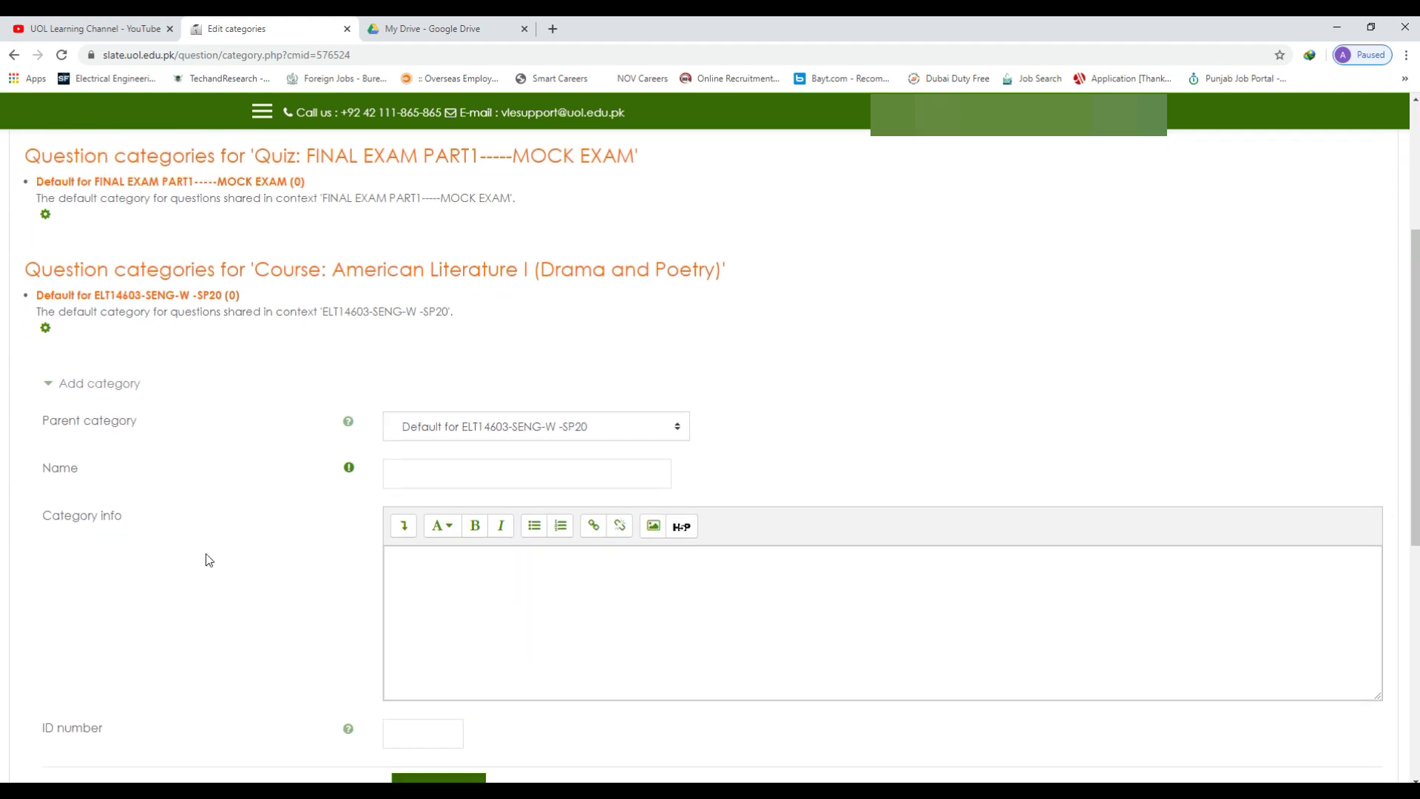
left_click(427, 453)
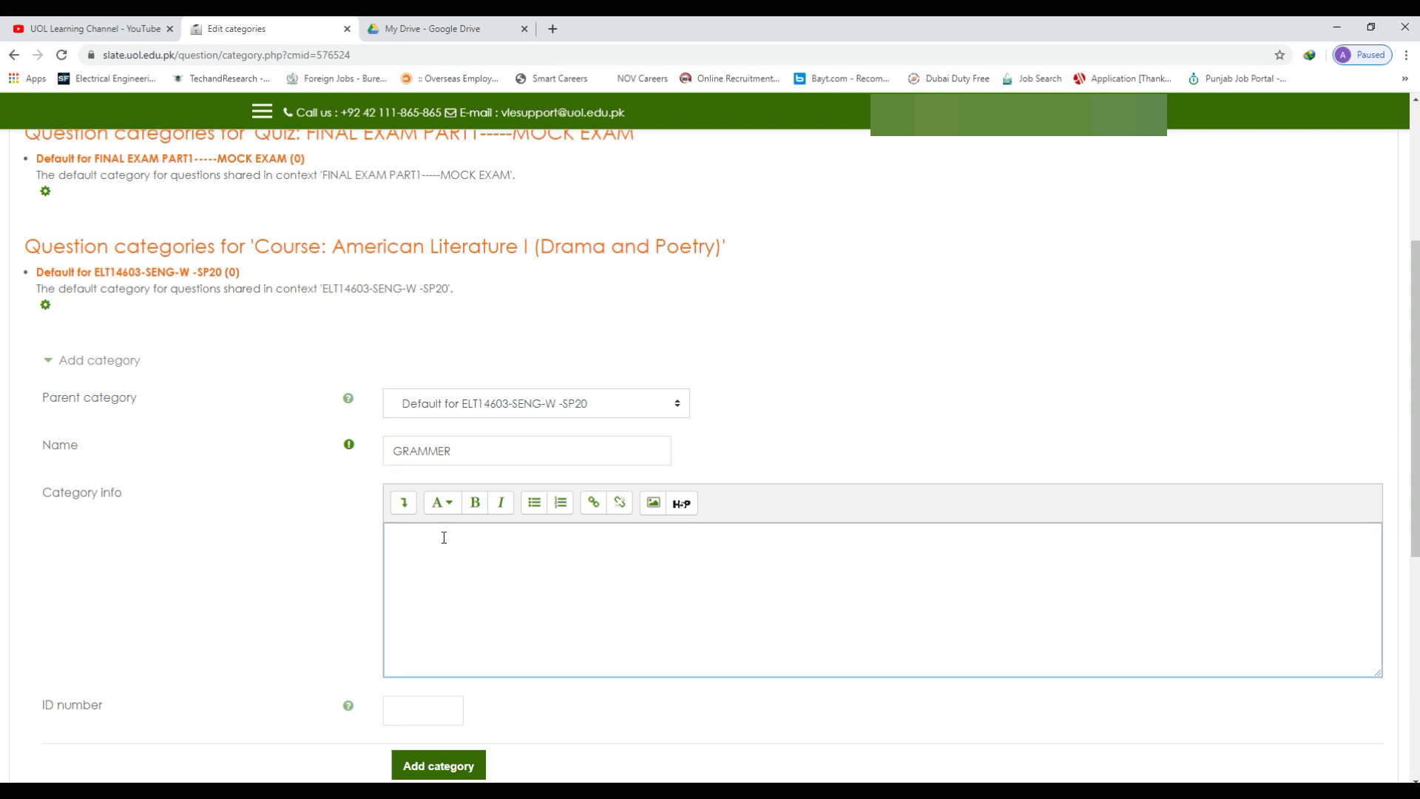
scroll(443, 599, "down", 1)
left_click(434, 695)
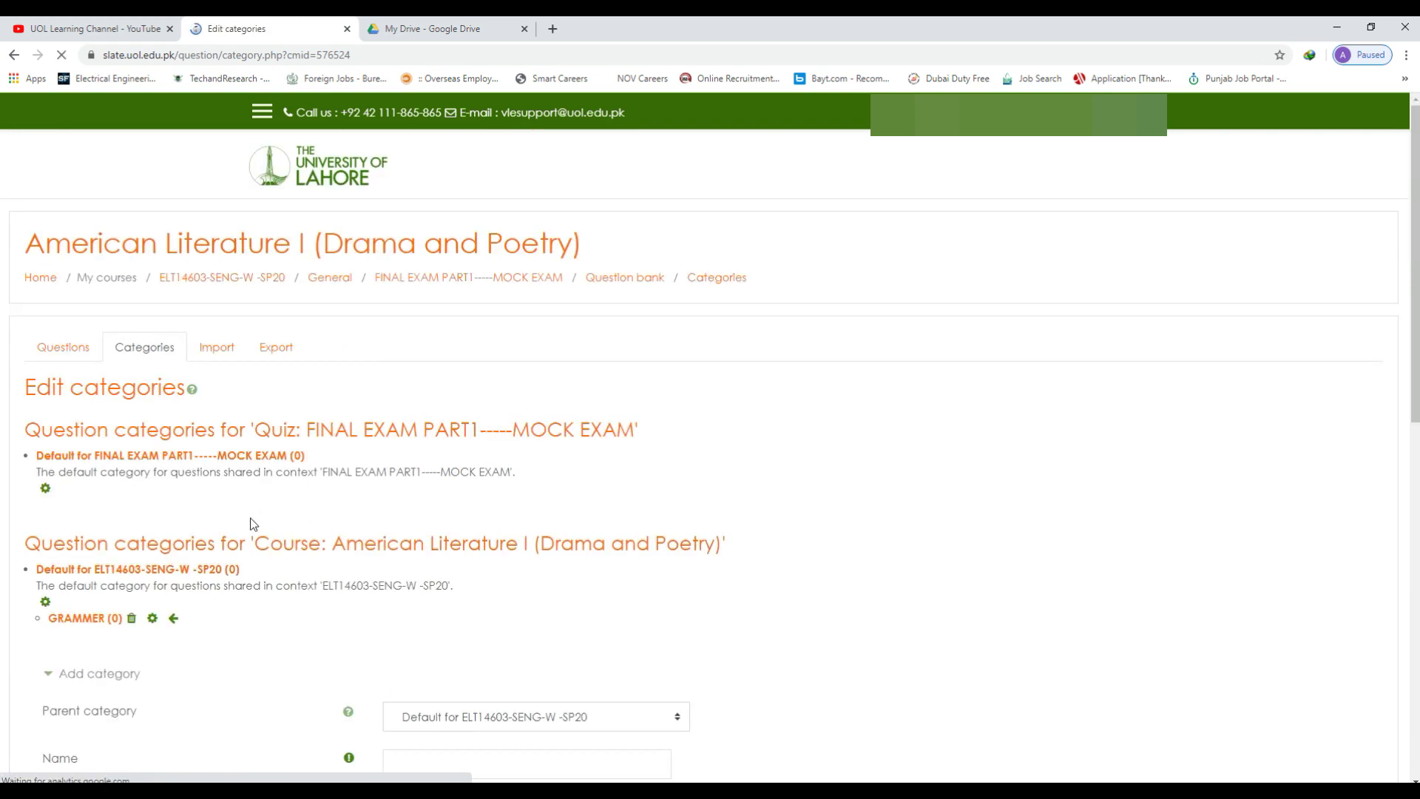
Step: Add a second question category named S.C under the course's default category
scroll(167, 565, "down", 1)
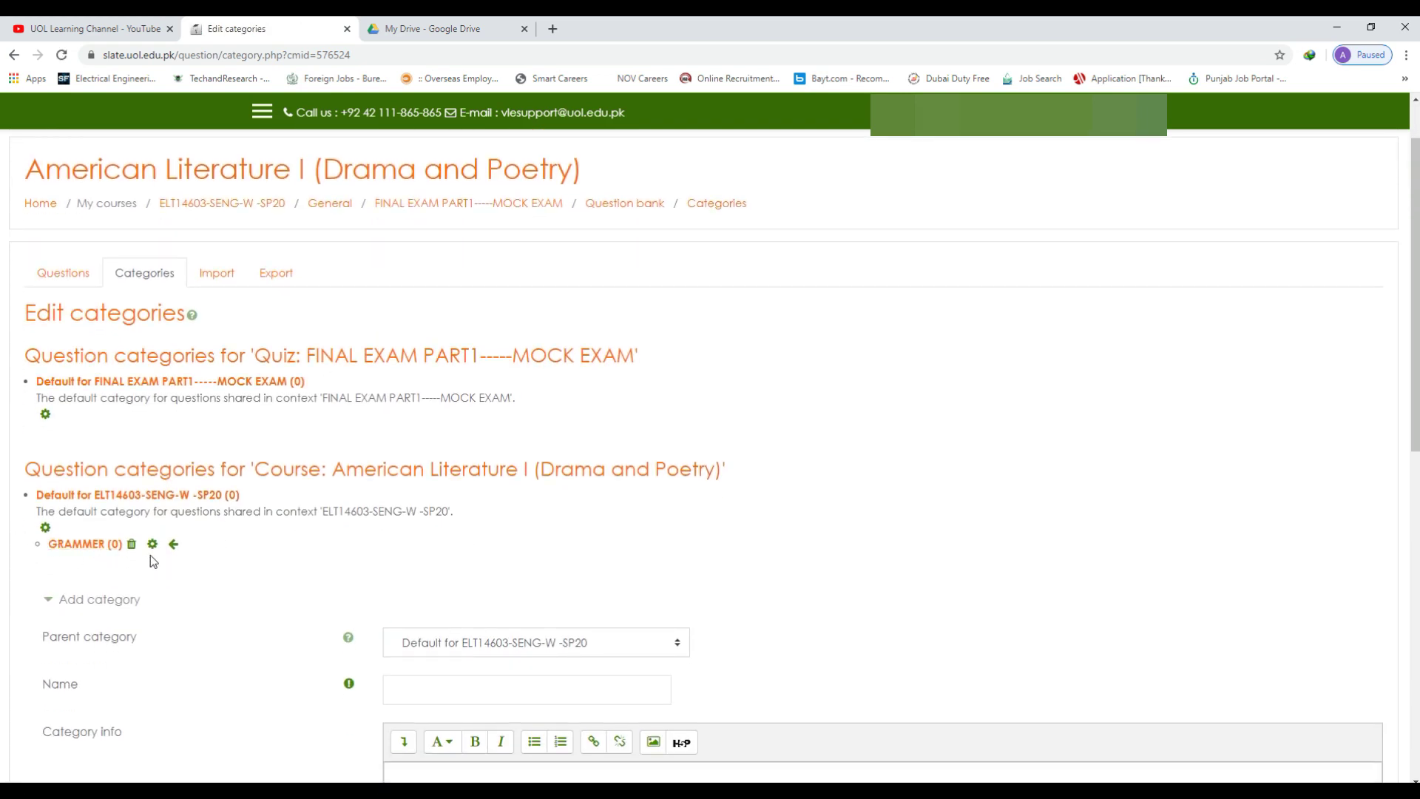
scroll(358, 592, "down", 3)
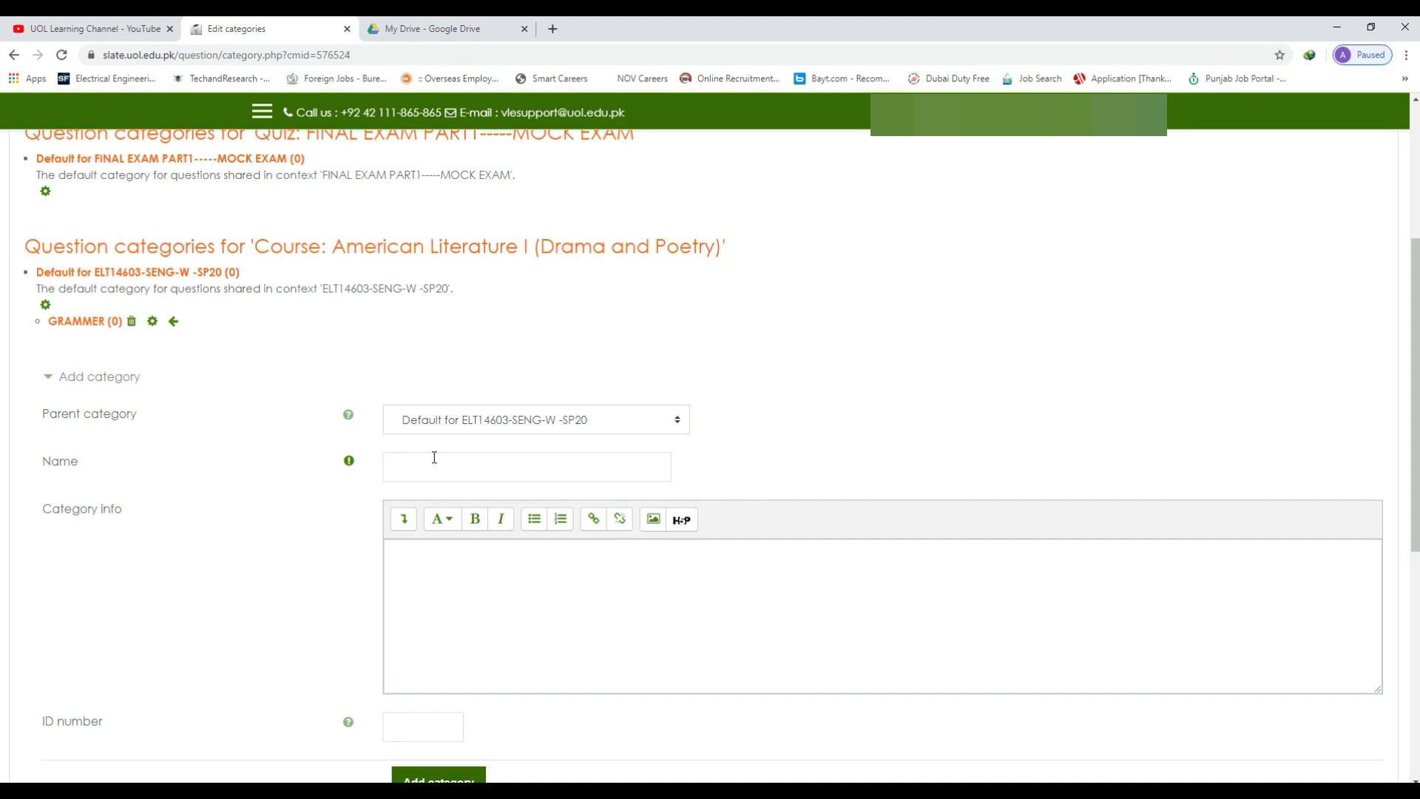
left_click(434, 462)
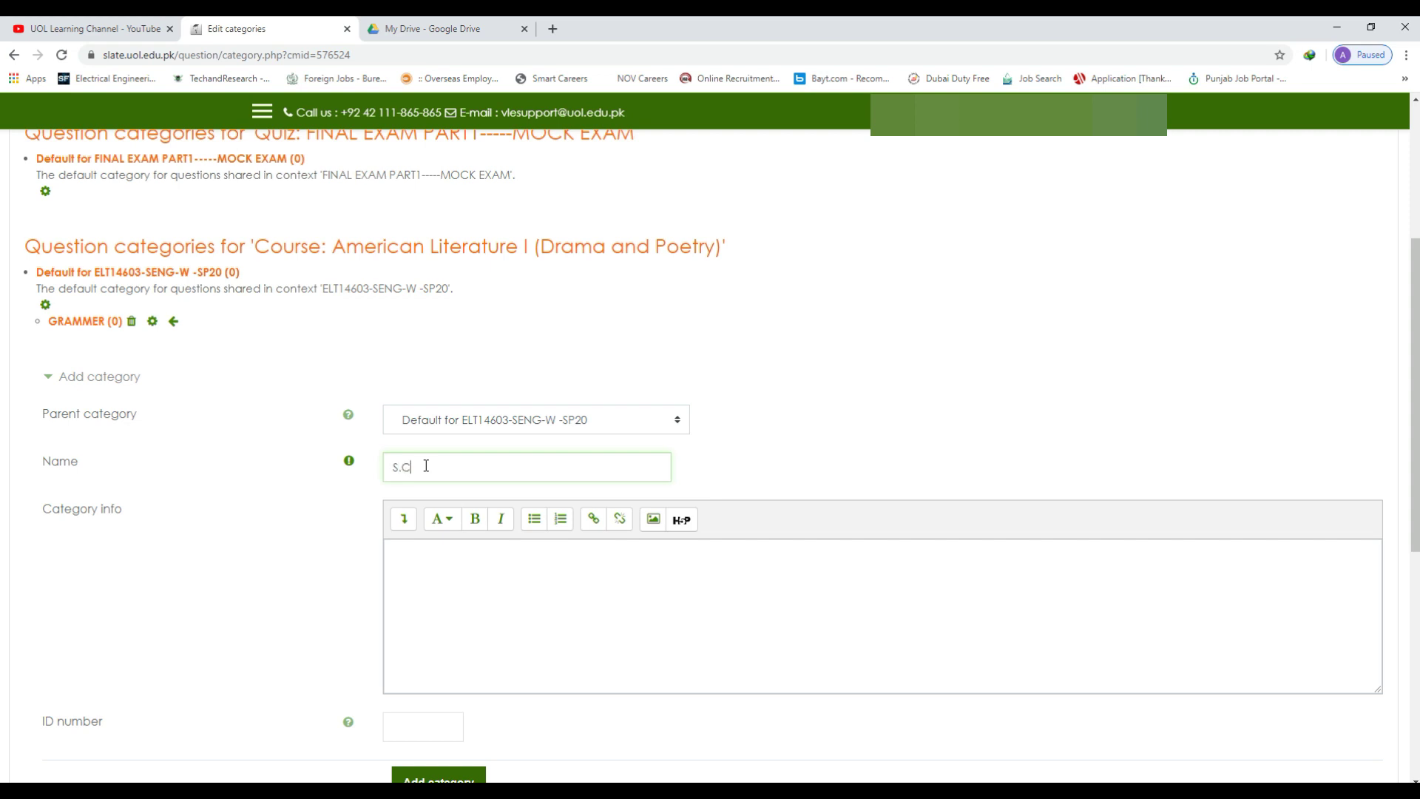
scroll(428, 559, "down", 2)
left_click(433, 633)
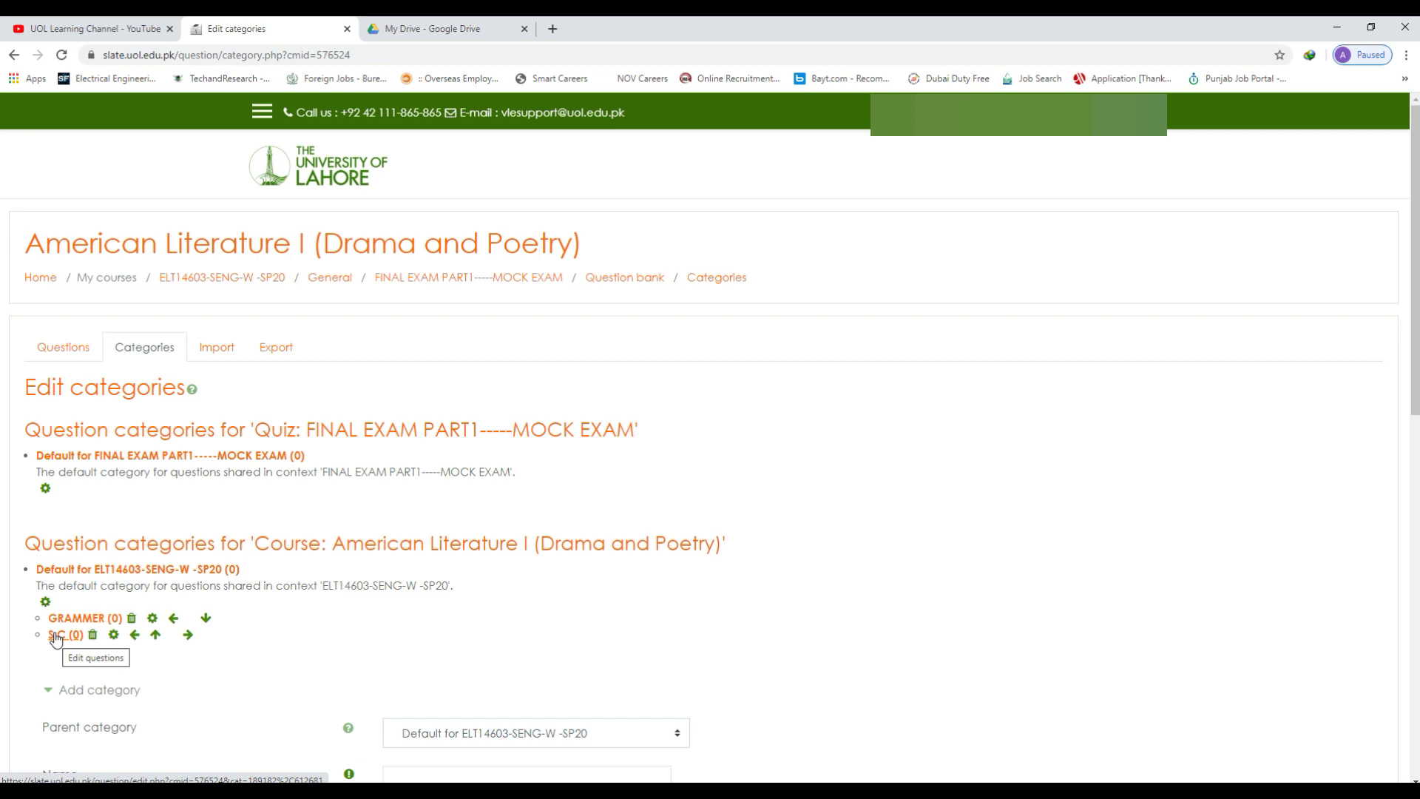
Step: Open the GRAMMER category's questions and bring up the form for importing questions from a file
scroll(95, 636, "down", 1)
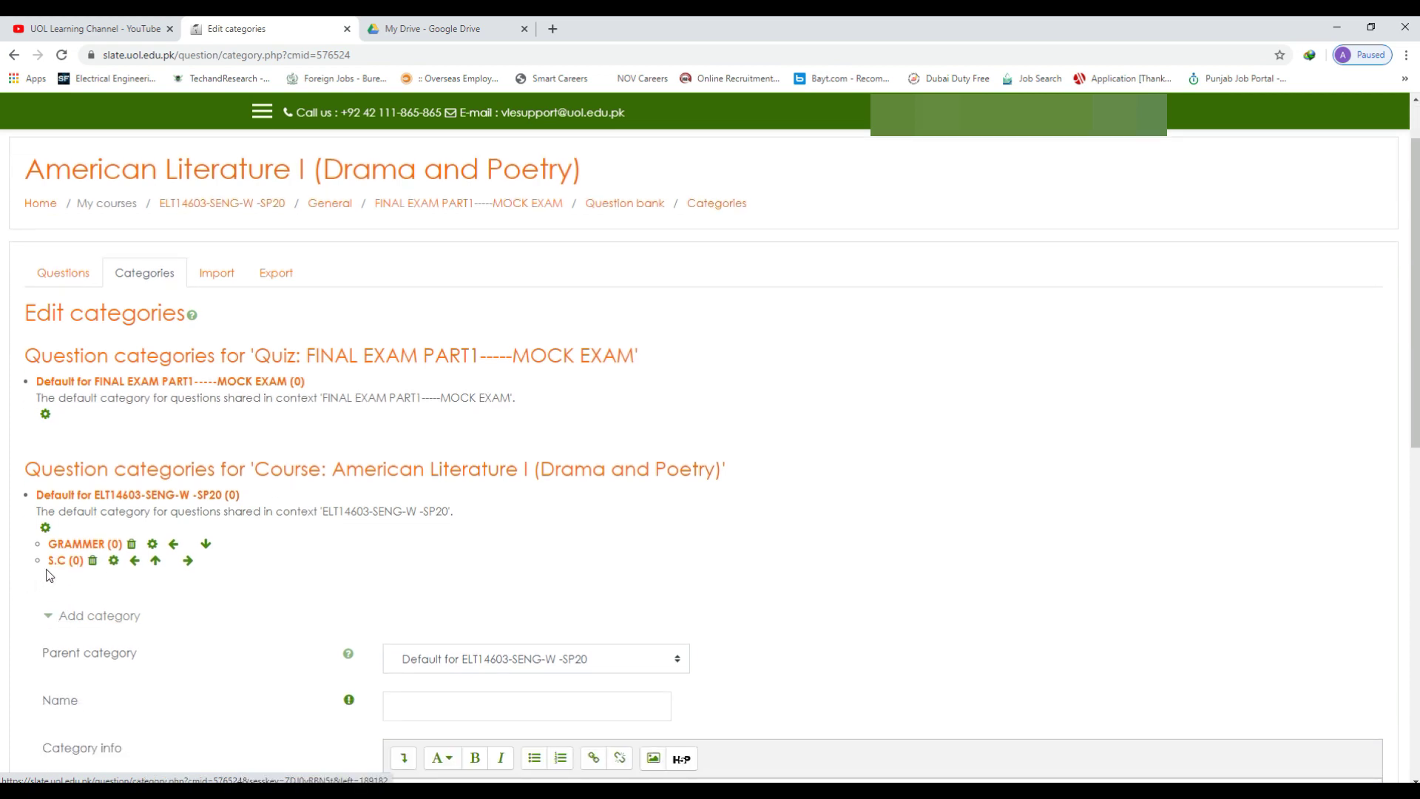
left_click(74, 544)
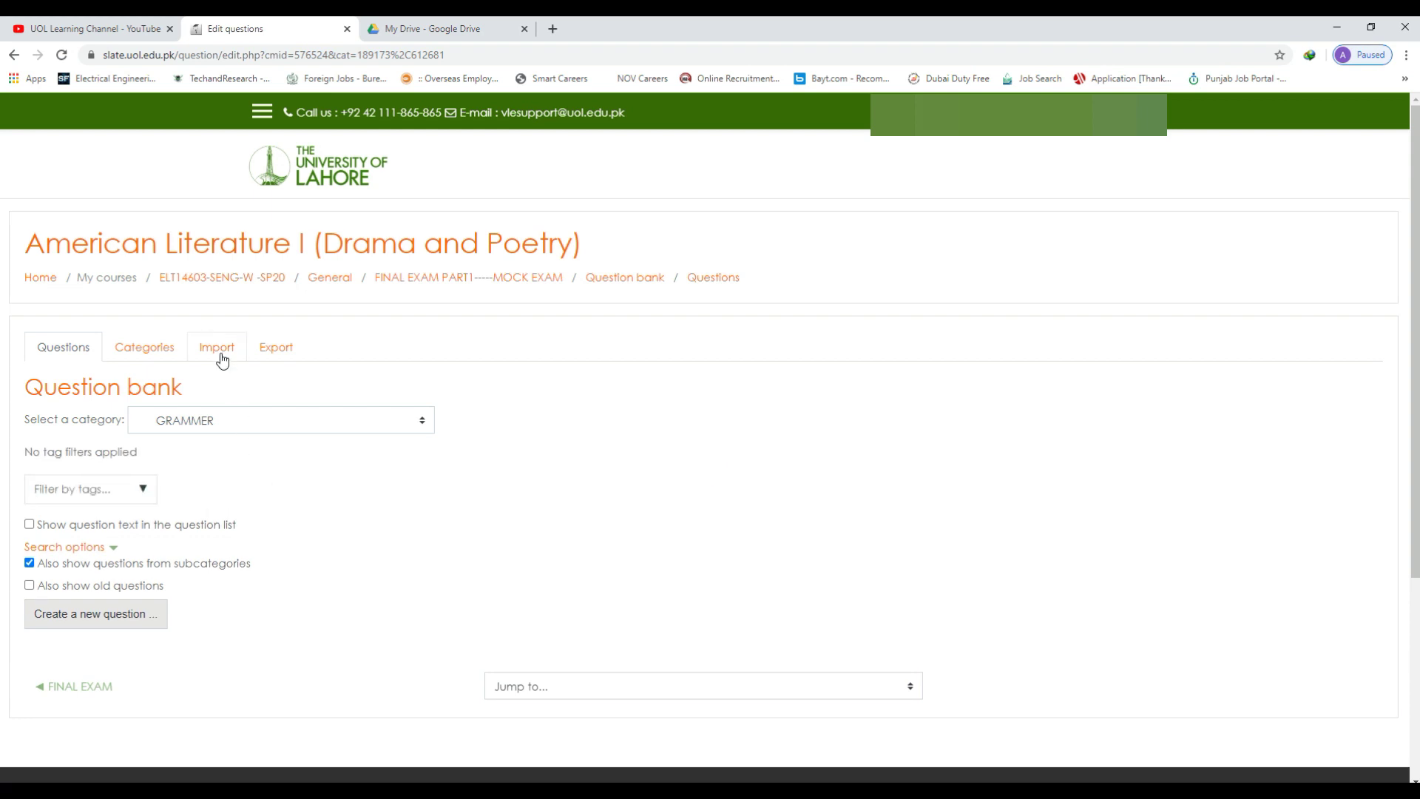
left_click(213, 354)
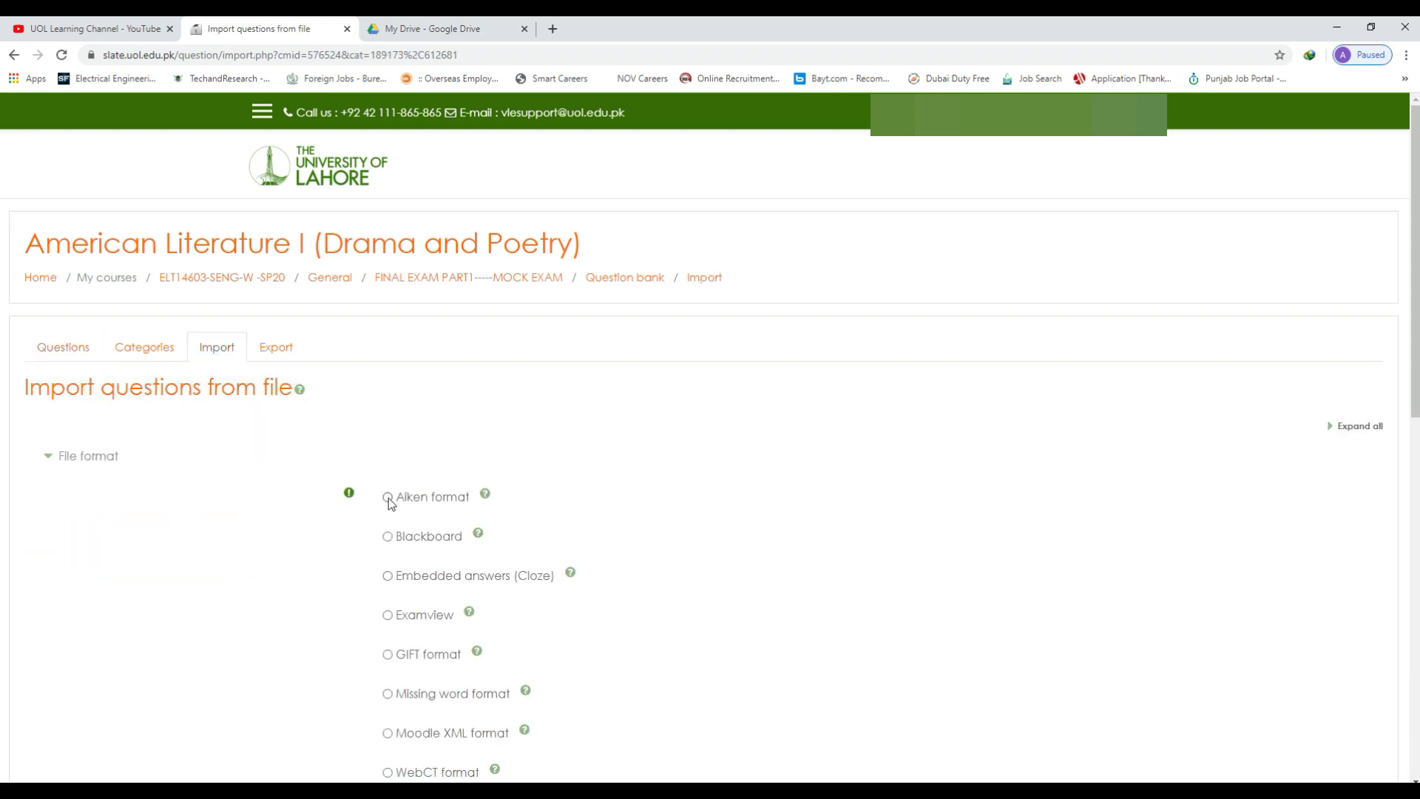
scroll(343, 545, "down", 6)
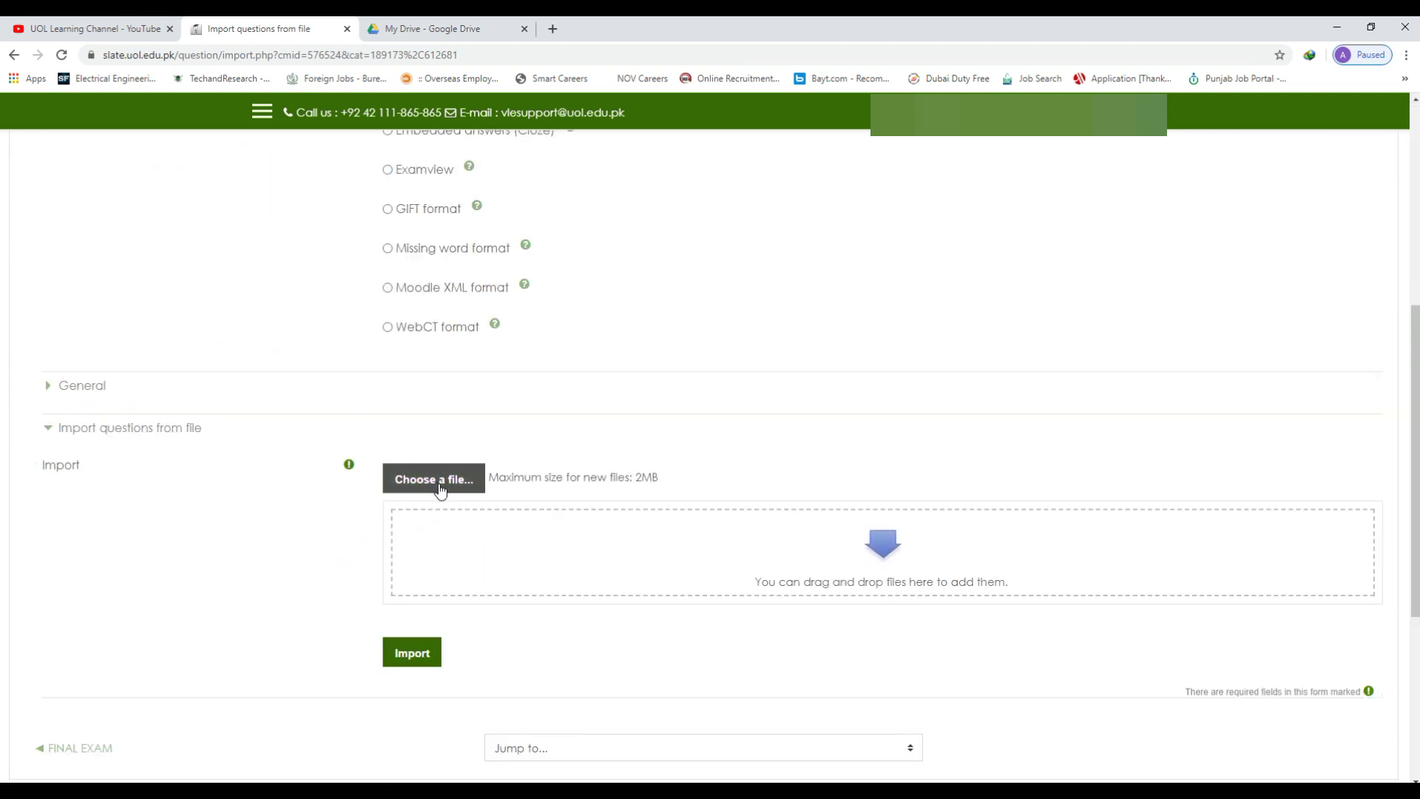
Step: Switch to Google Drive and create a folder named FINAL EXAM PART 1 in My Drive
left_click(433, 38)
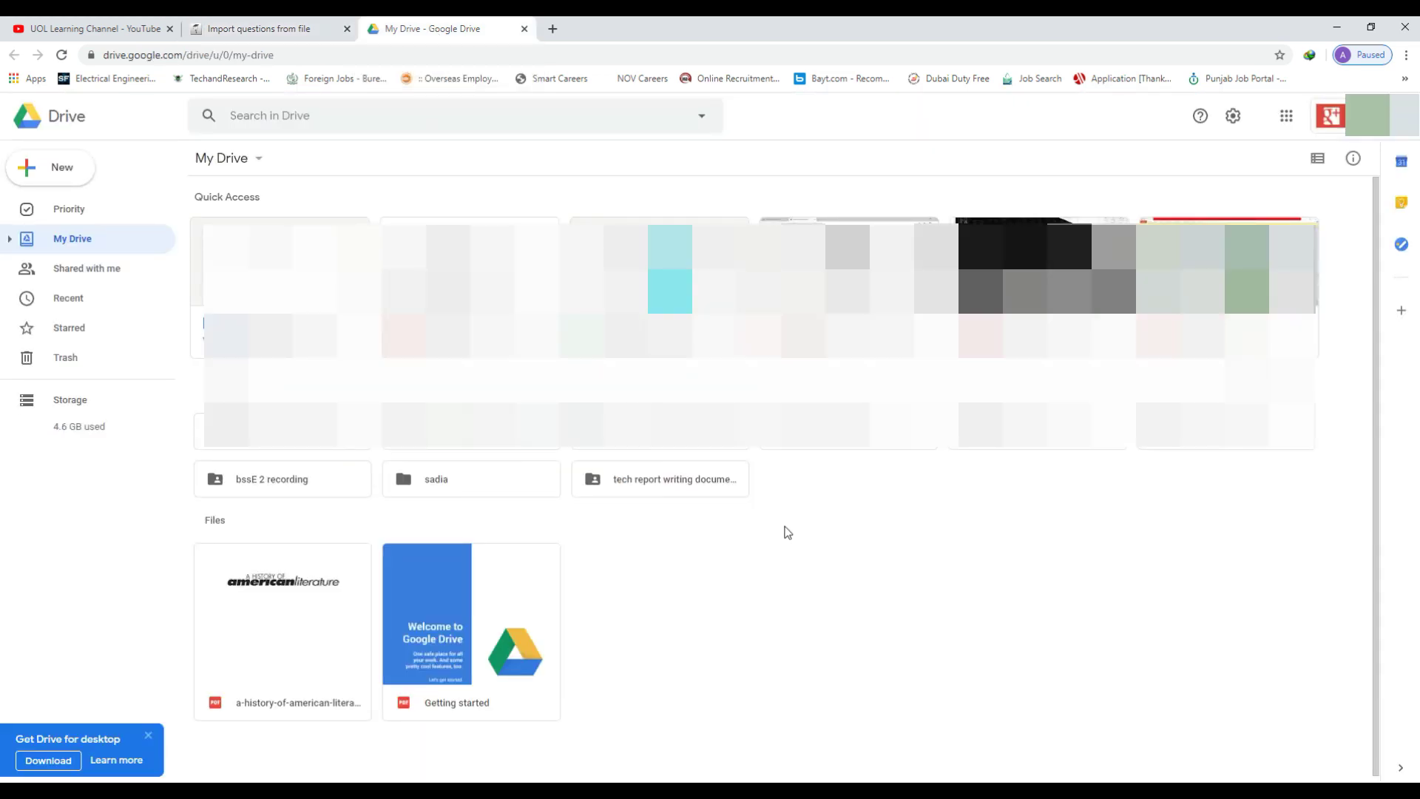
left_click(59, 169)
left_click(64, 169)
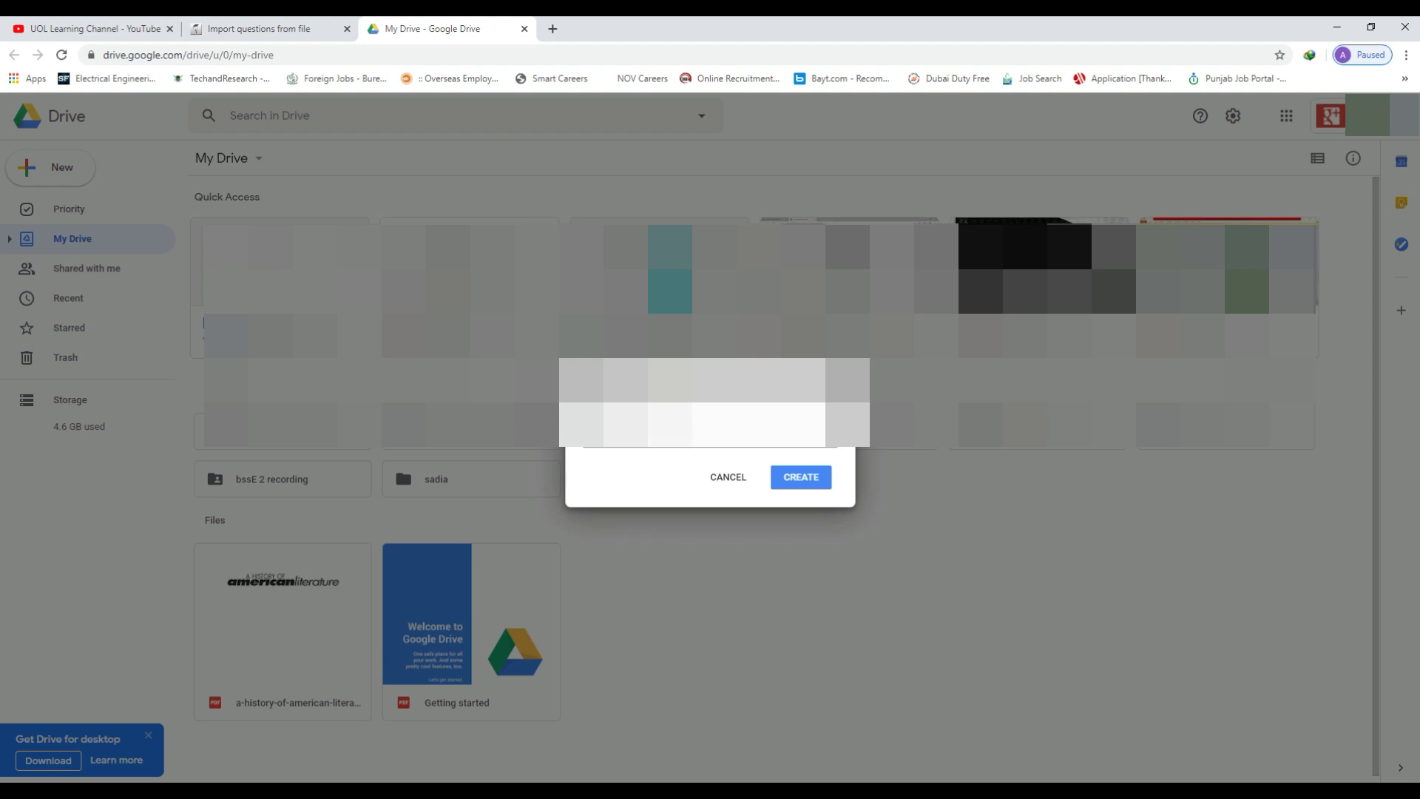
key("Return")
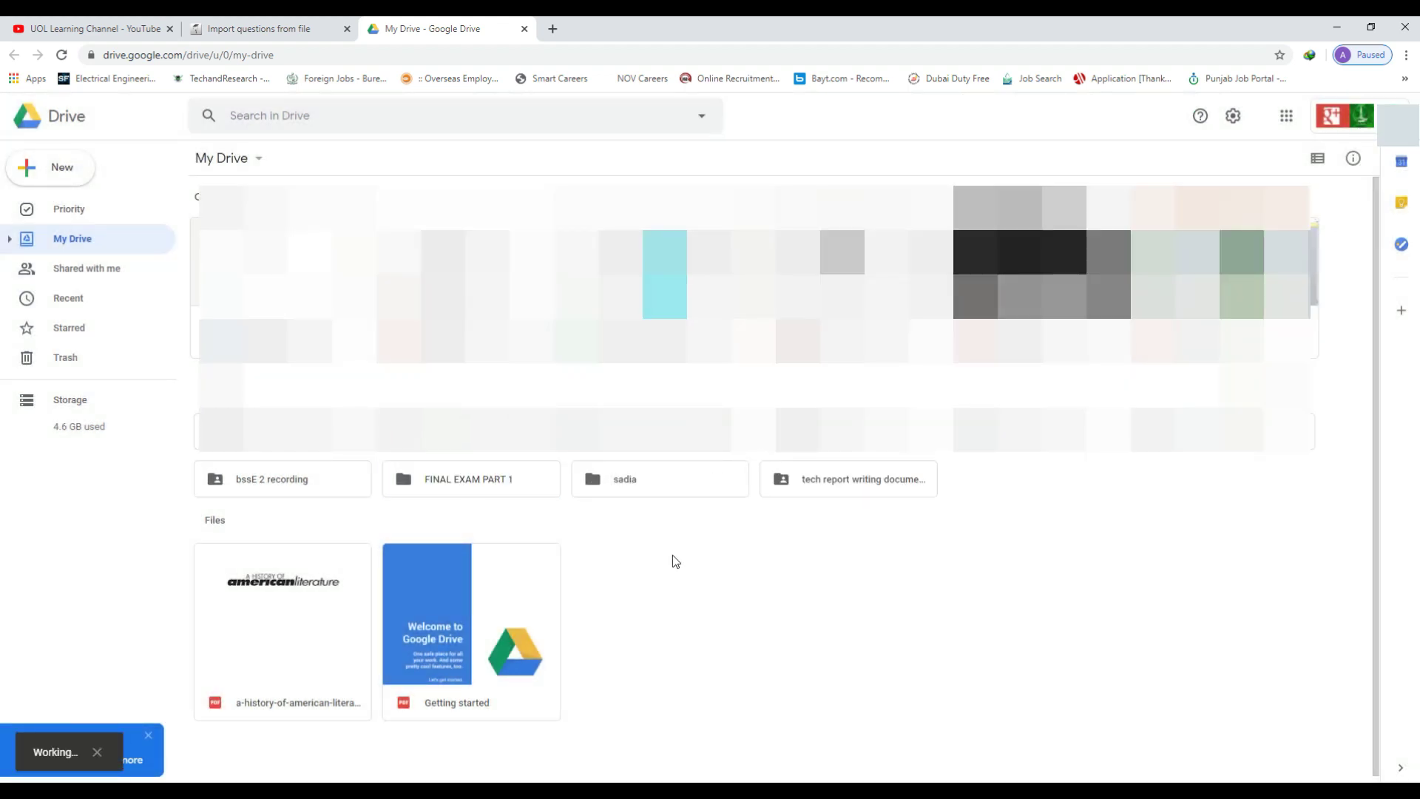
Step: Upload Grammer.txt and Sentence Correction.txt from the desktop's EXAM PART 1 folder into the FINAL EXAM PART 1 Drive folder, and return to the Moodle import form
double_click(443, 486)
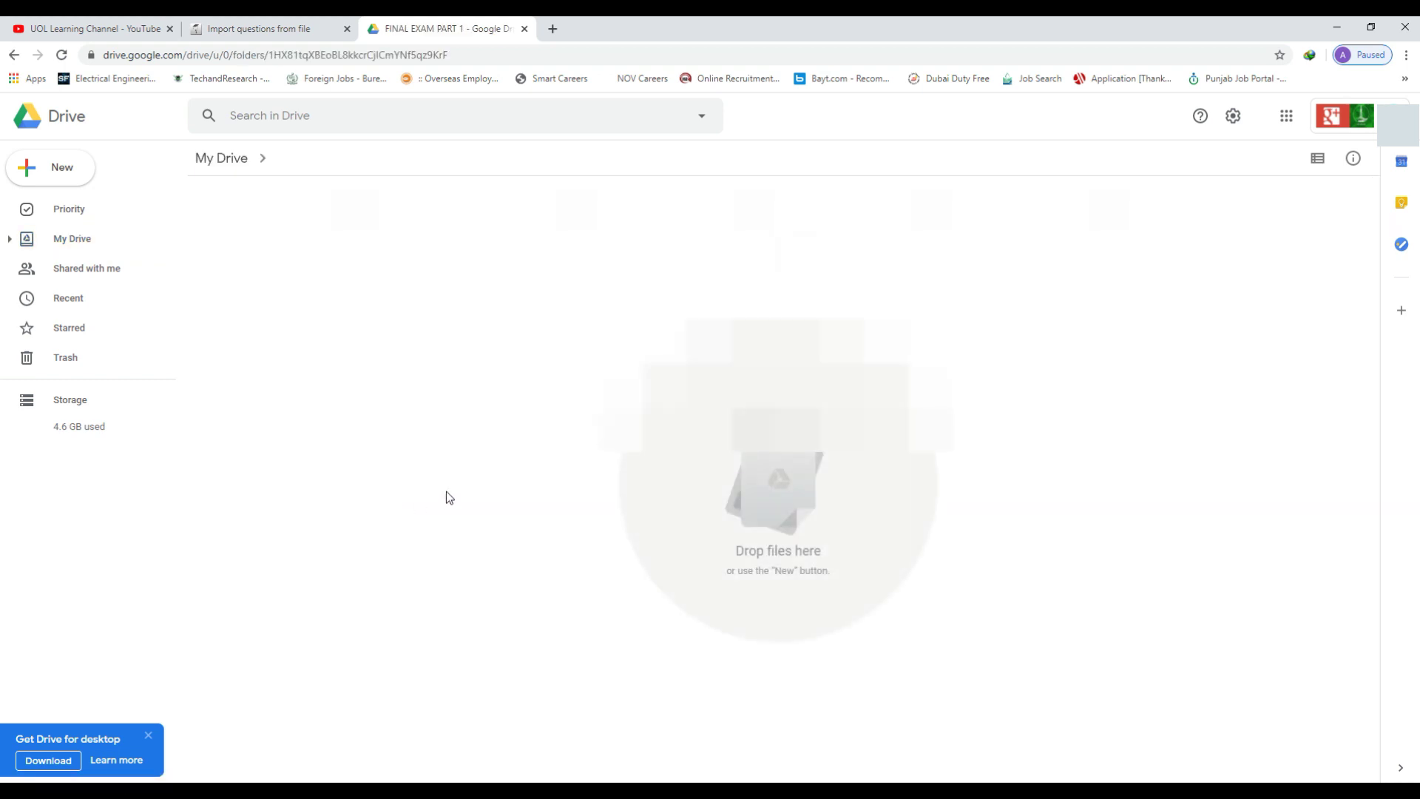
left_click(62, 175)
left_click(92, 209)
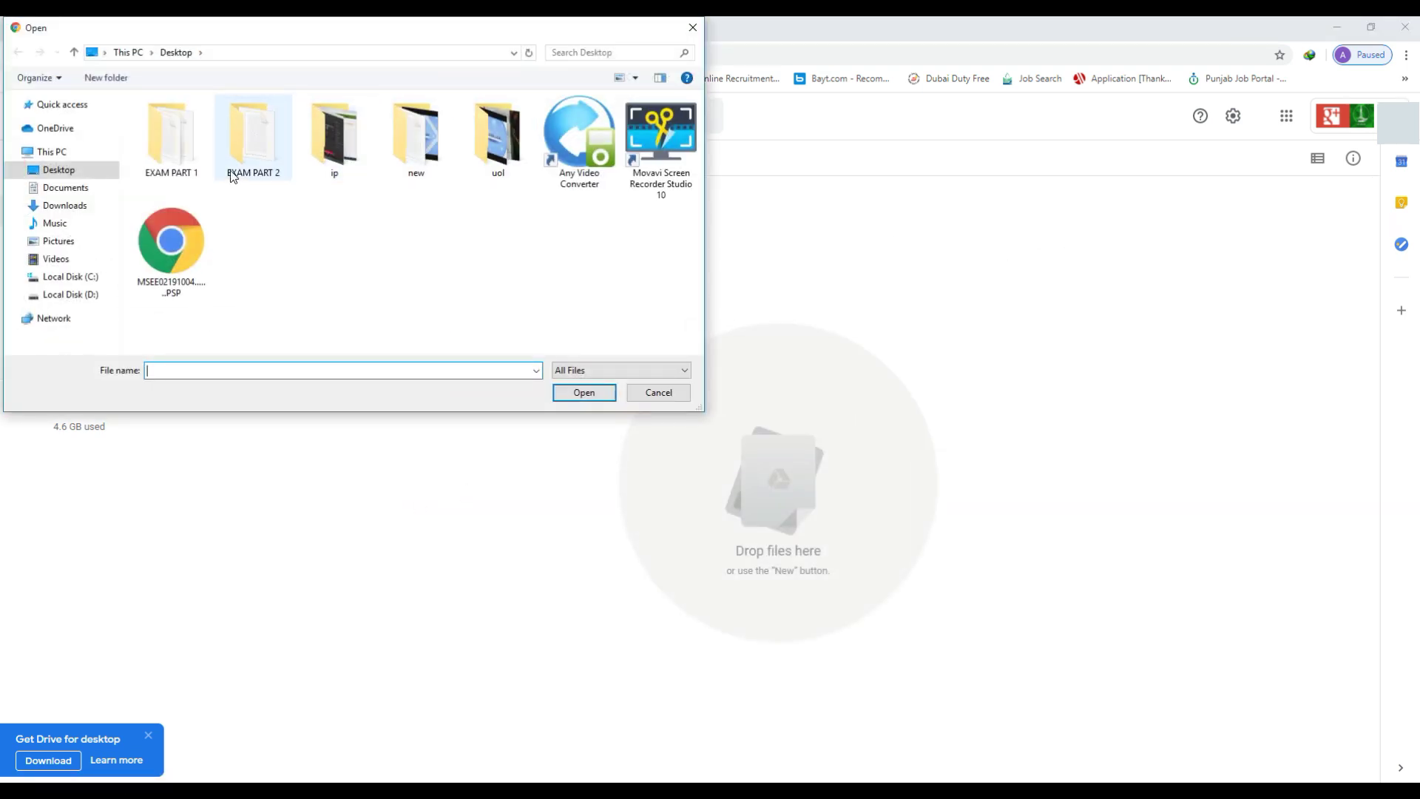
left_click(51, 152)
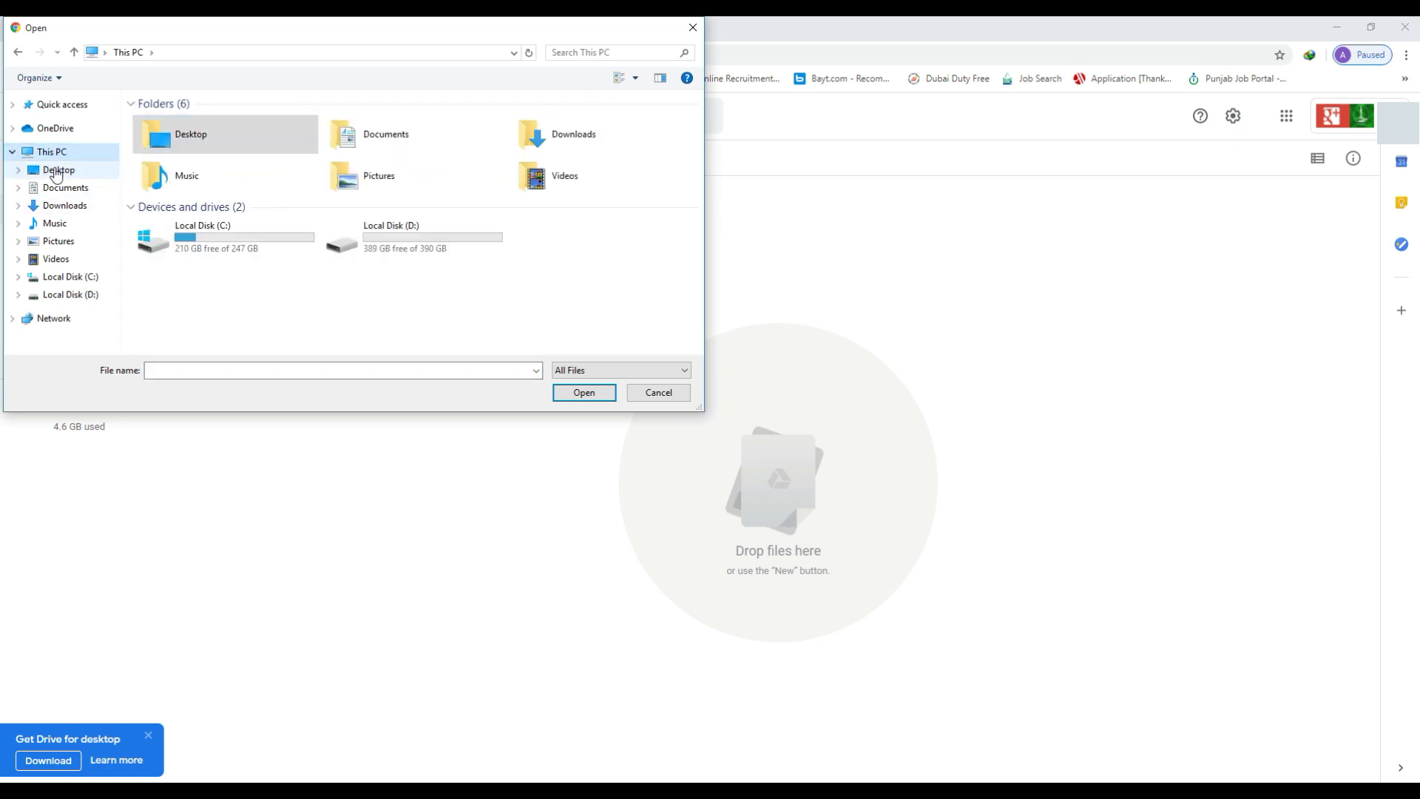
left_click(58, 169)
double_click(166, 157)
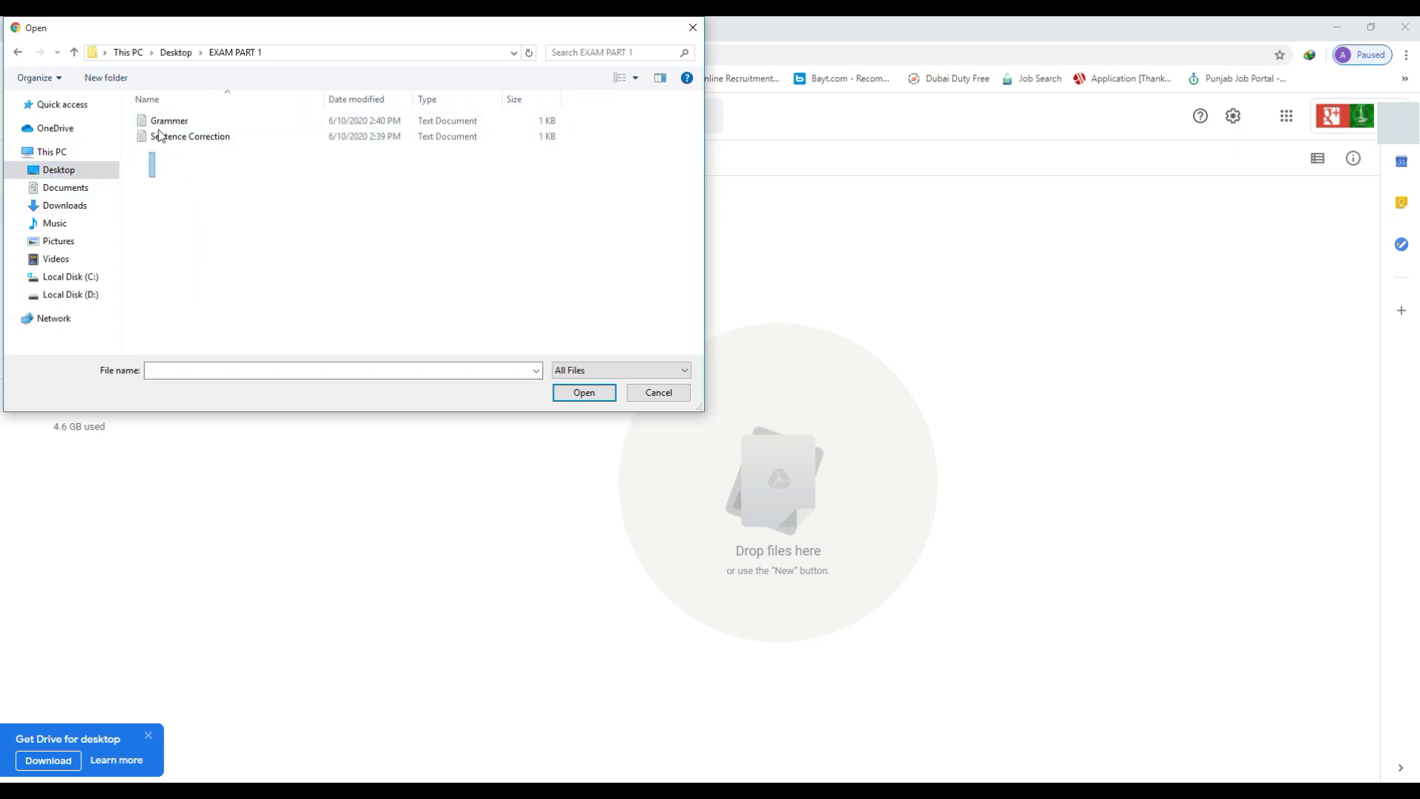
left_click_drag(156, 144, 166, 117)
left_click(585, 392)
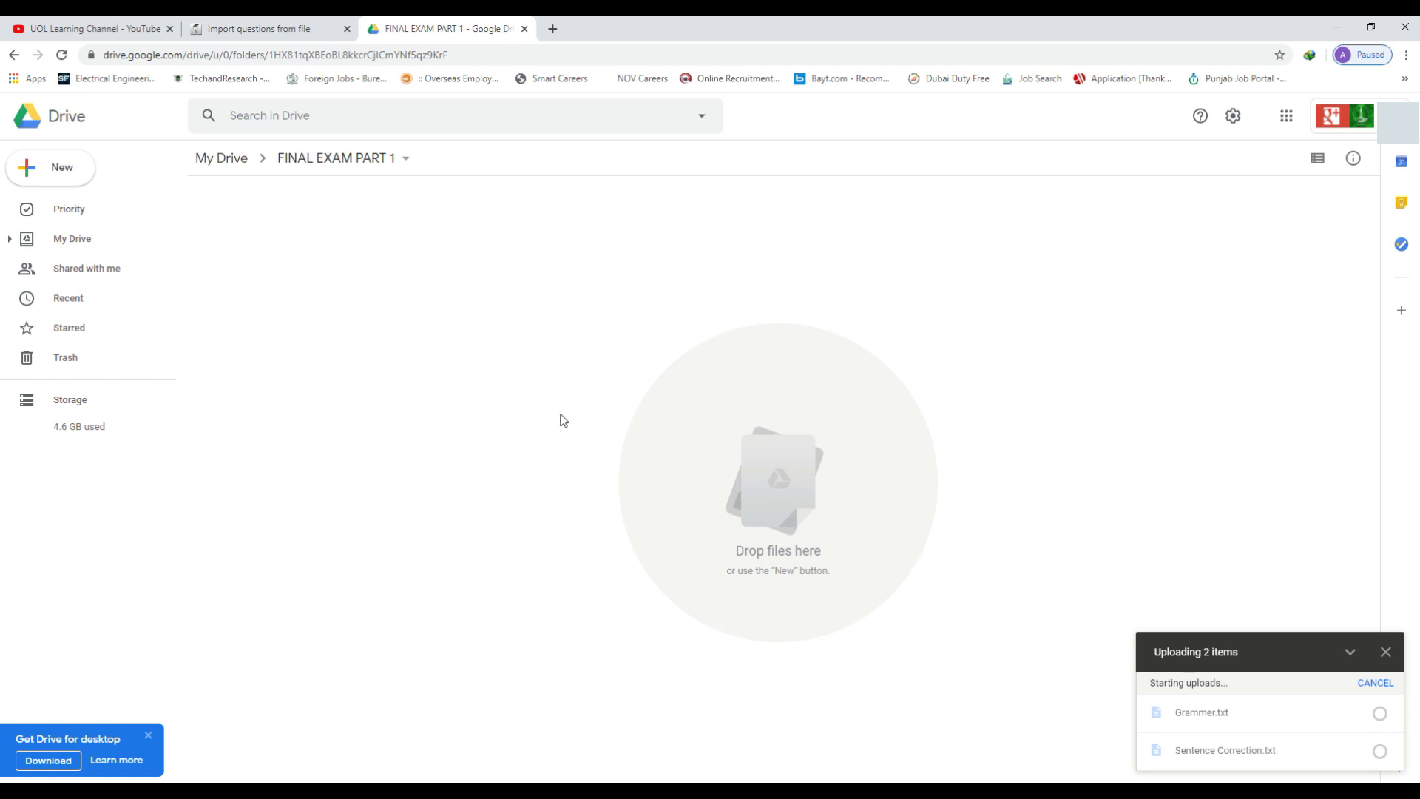
key("ctrl+shift+Tab")
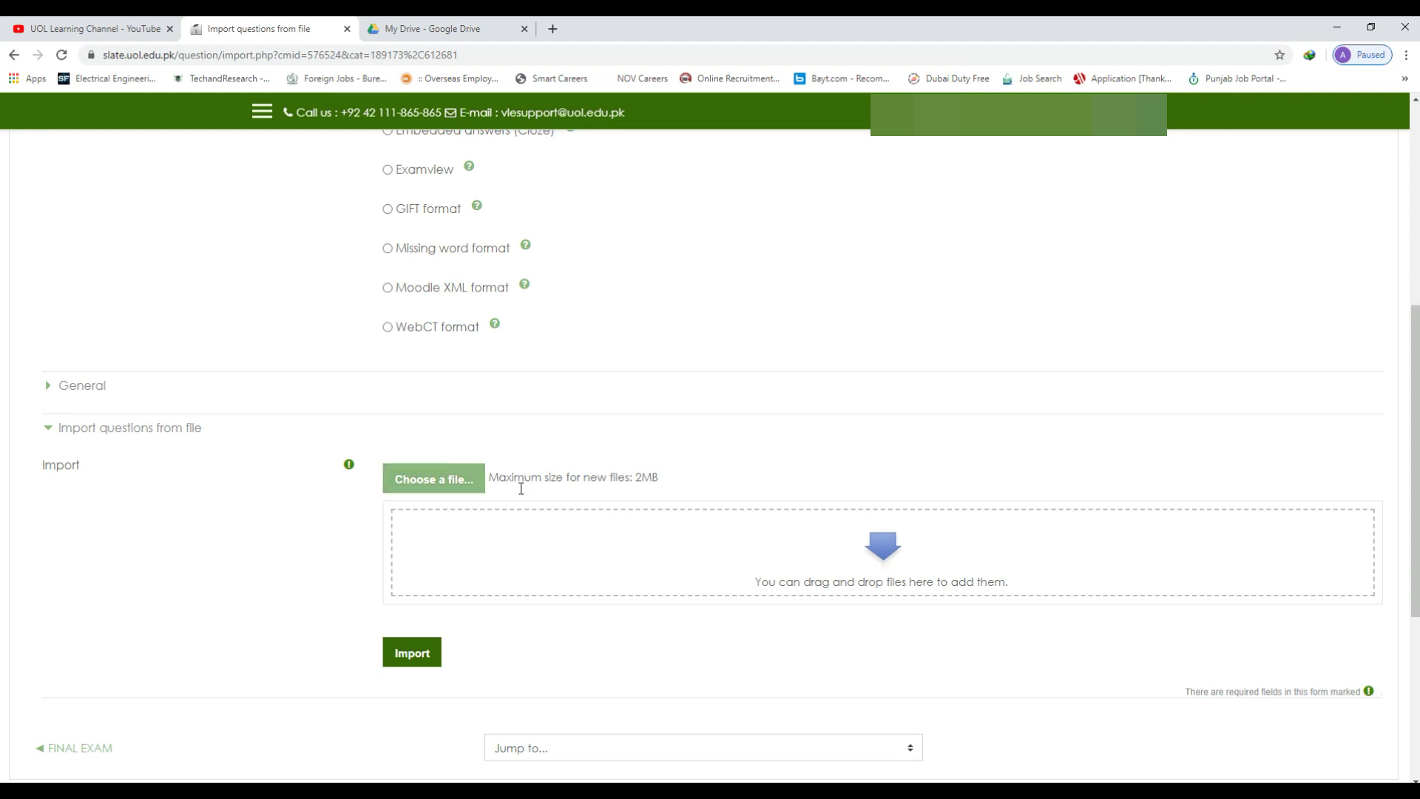
Step: Log in to the cloud file source and choose Grammer.txt from the FINAL EXAM PART 1 Google Drive folder as the import file
left_click(436, 488)
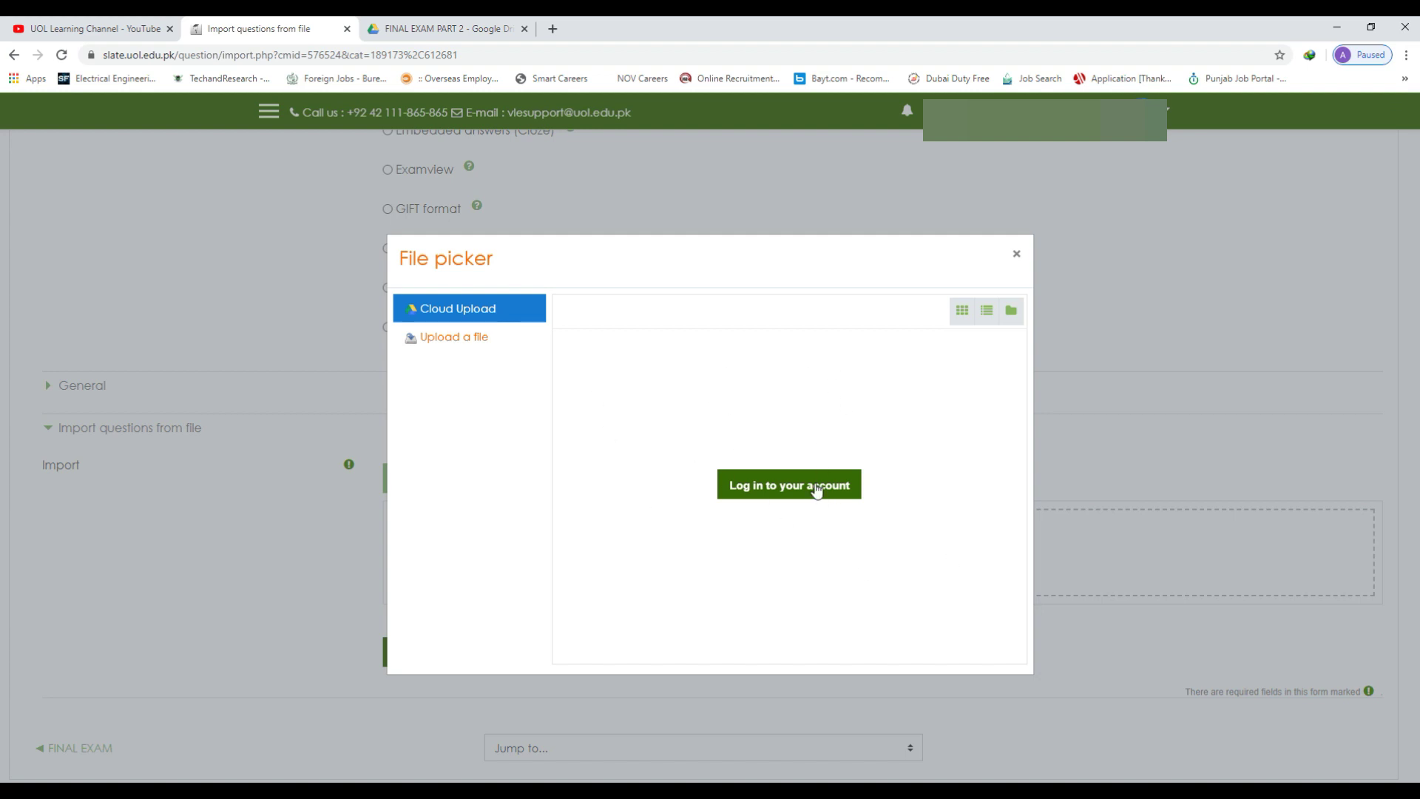
left_click(792, 497)
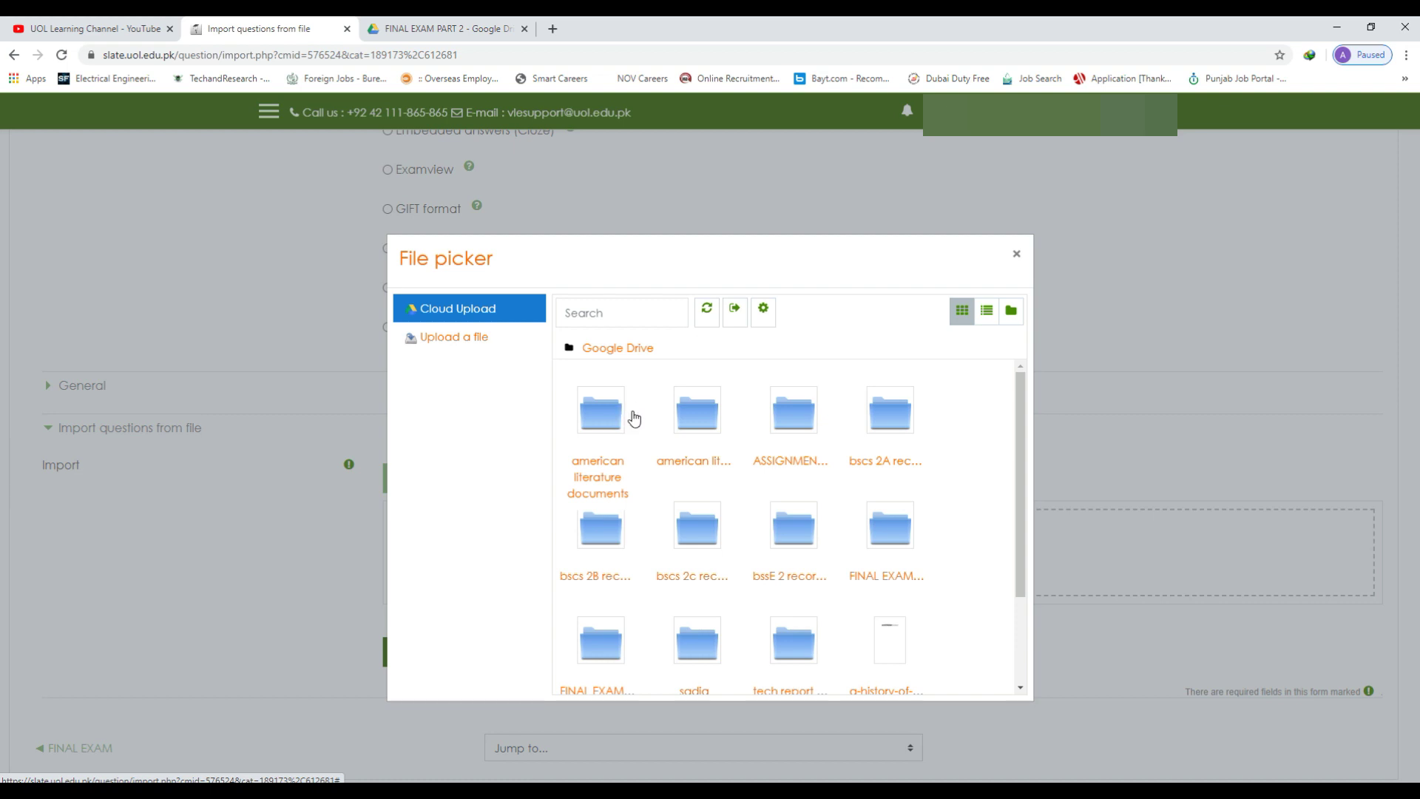
scroll(604, 455, "down", 1)
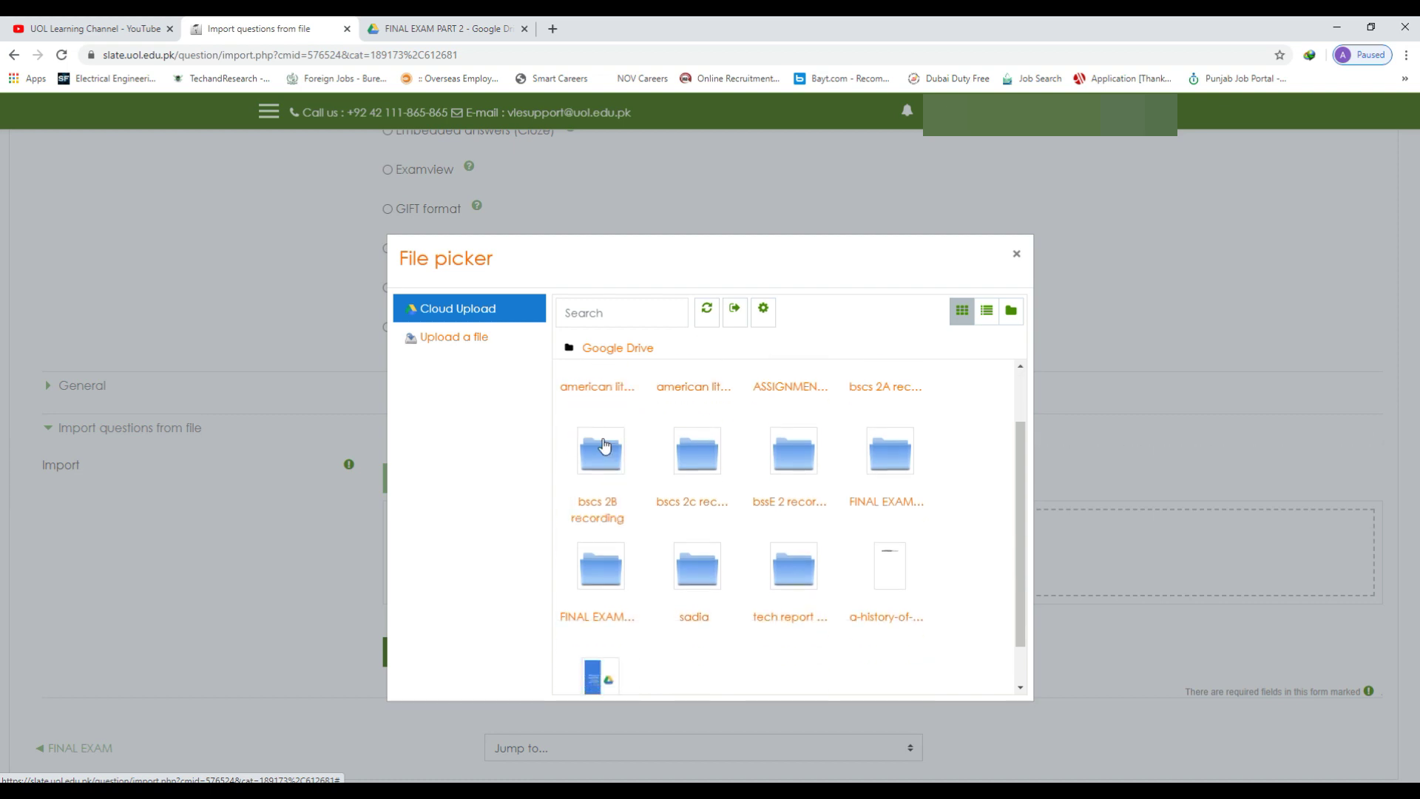
left_click(890, 453)
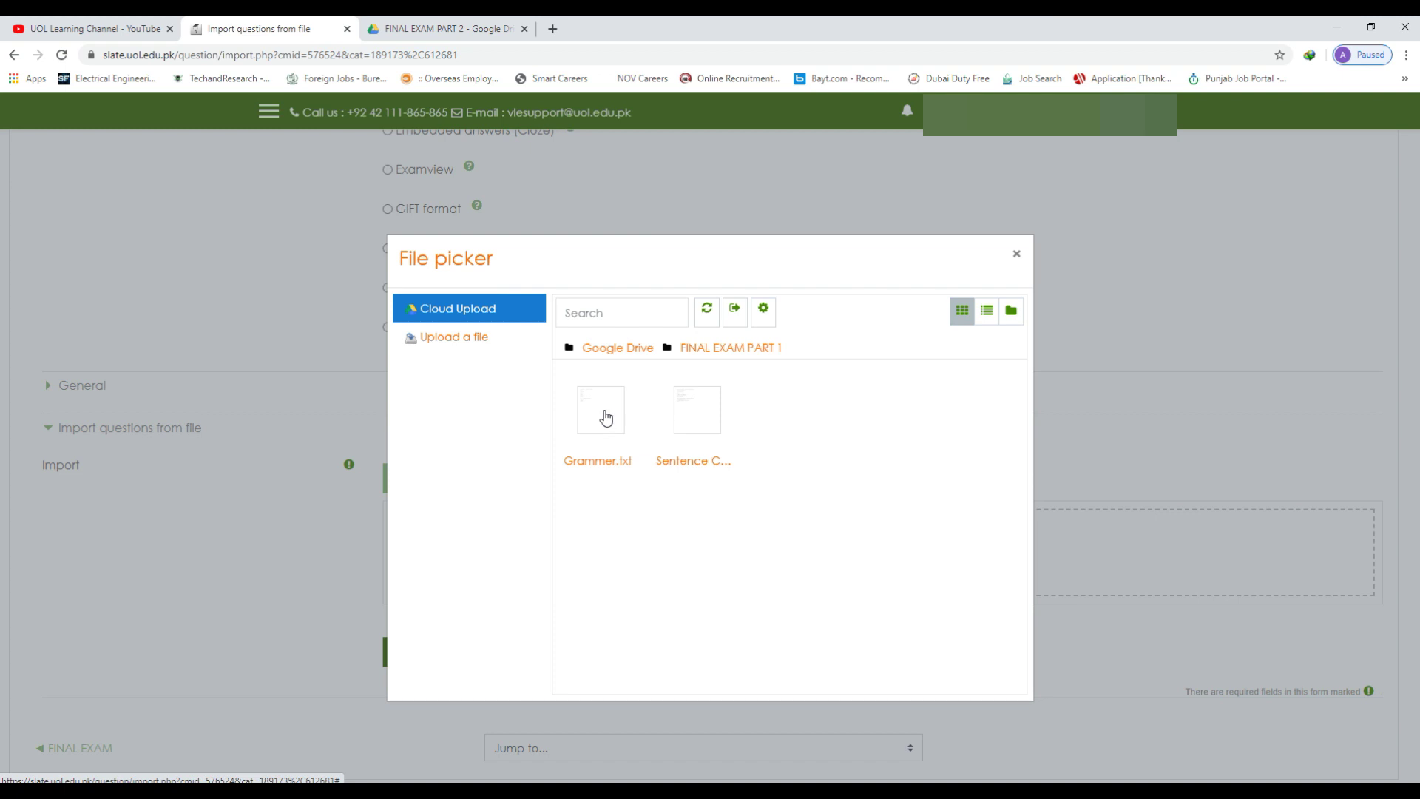
left_click(606, 418)
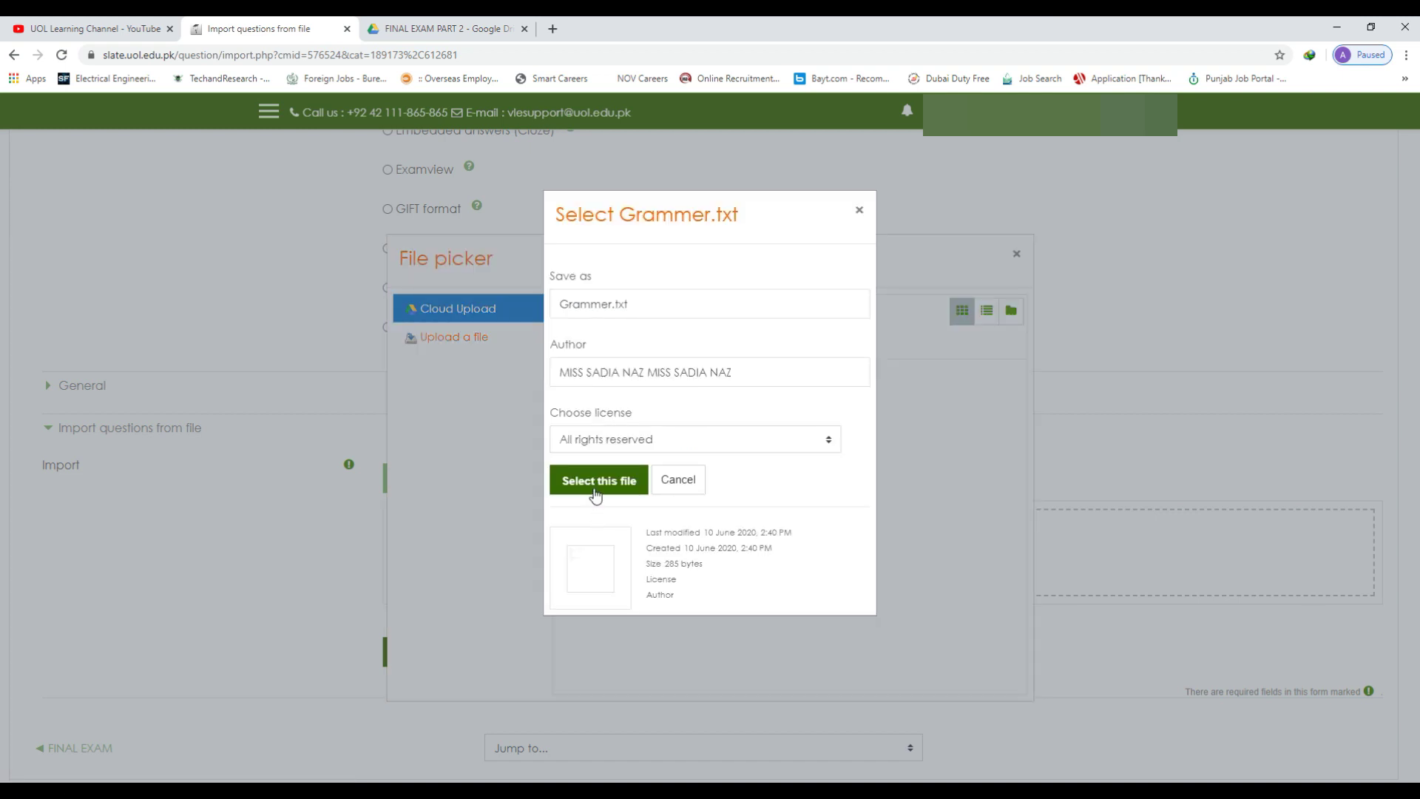
left_click(597, 481)
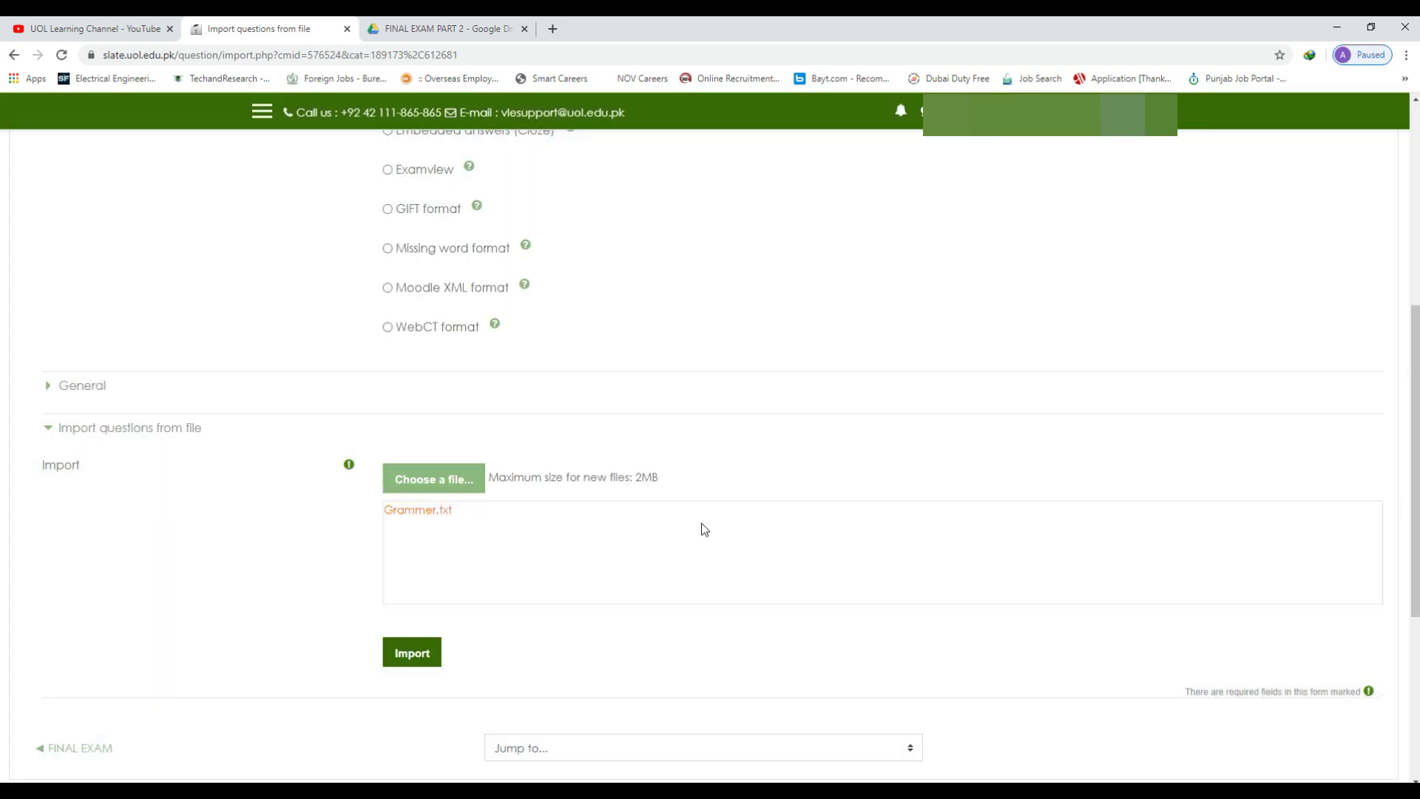
Step: Import the questions from Grammer.txt into the GRAMMER category and continue to its question list
scroll(701, 522, "down", 2)
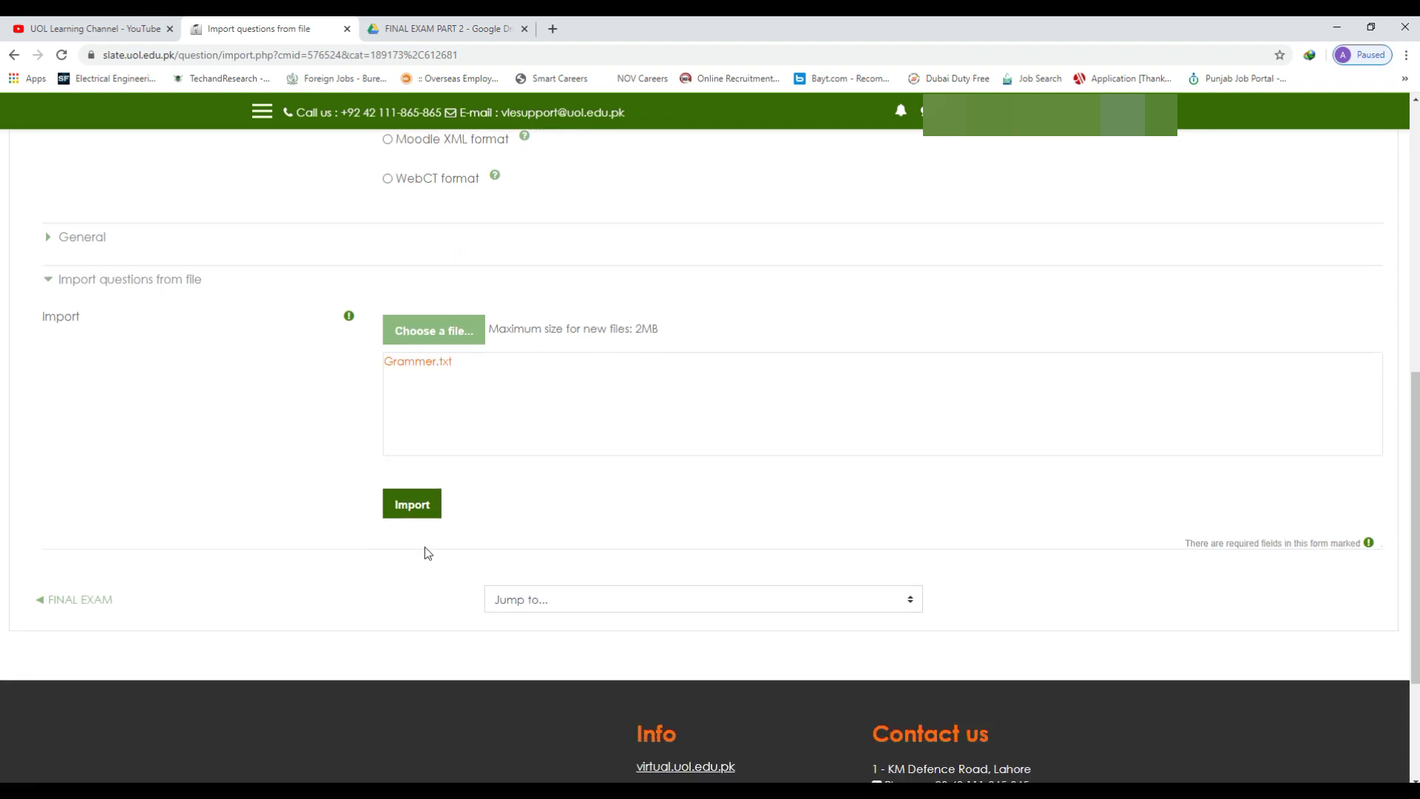
left_click(406, 504)
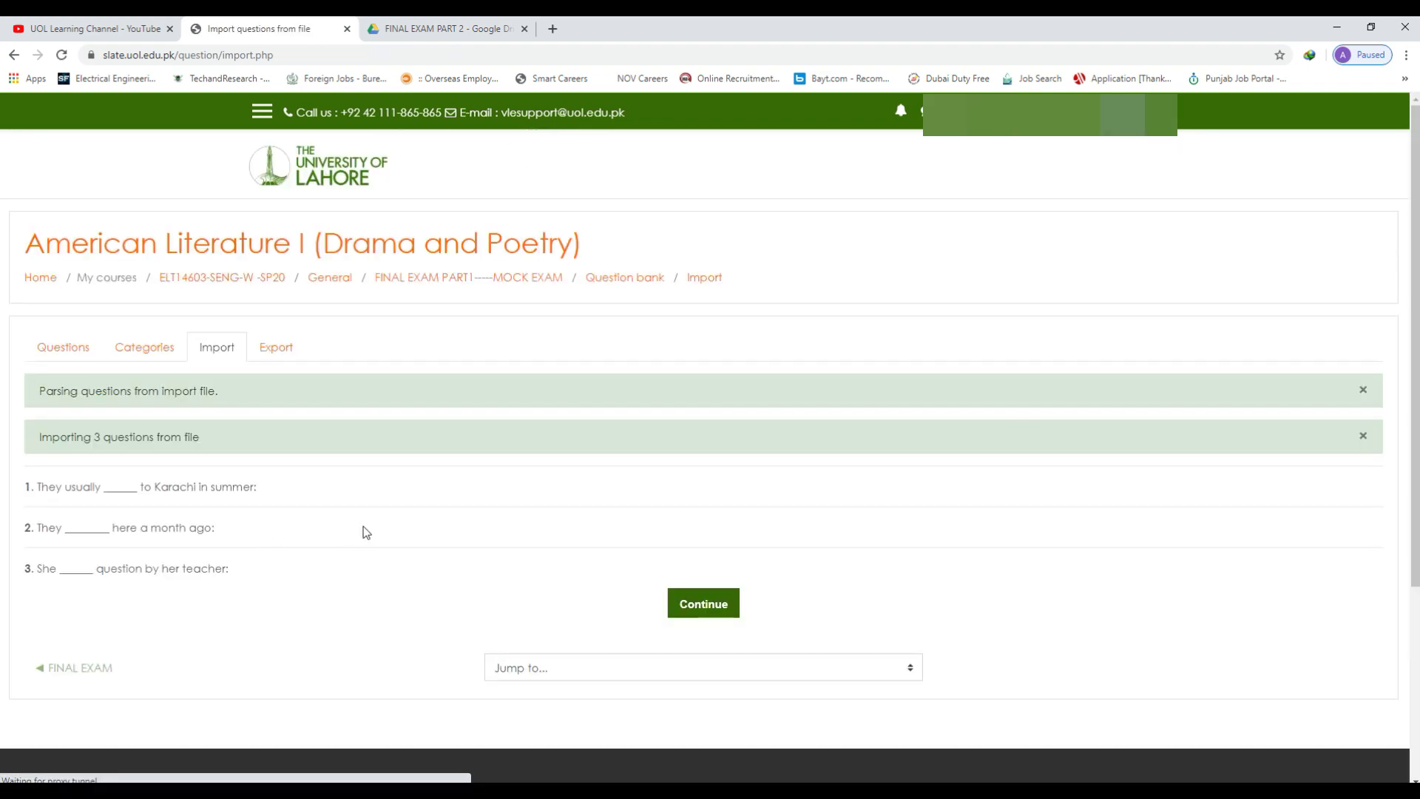
scroll(92, 485, "down", 1)
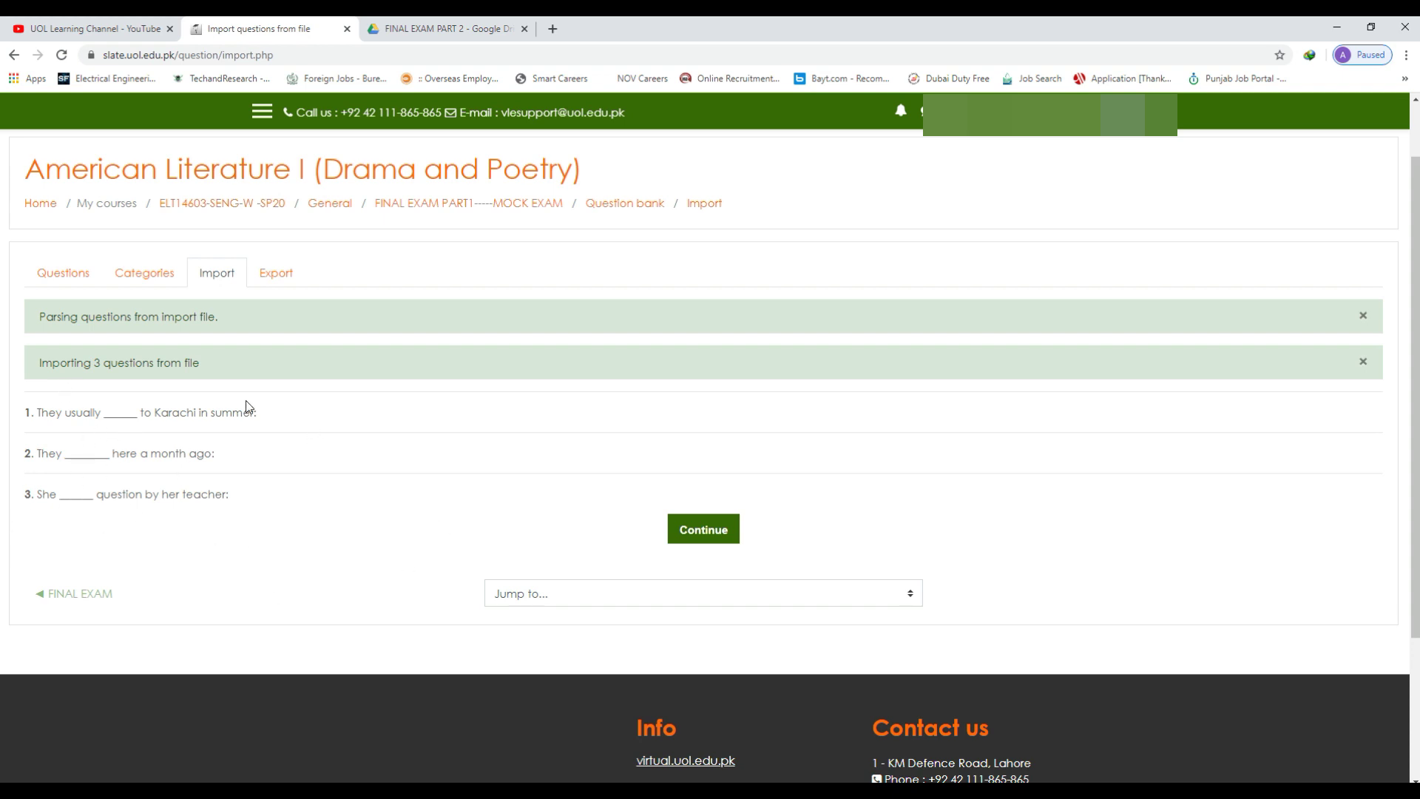
left_click(703, 529)
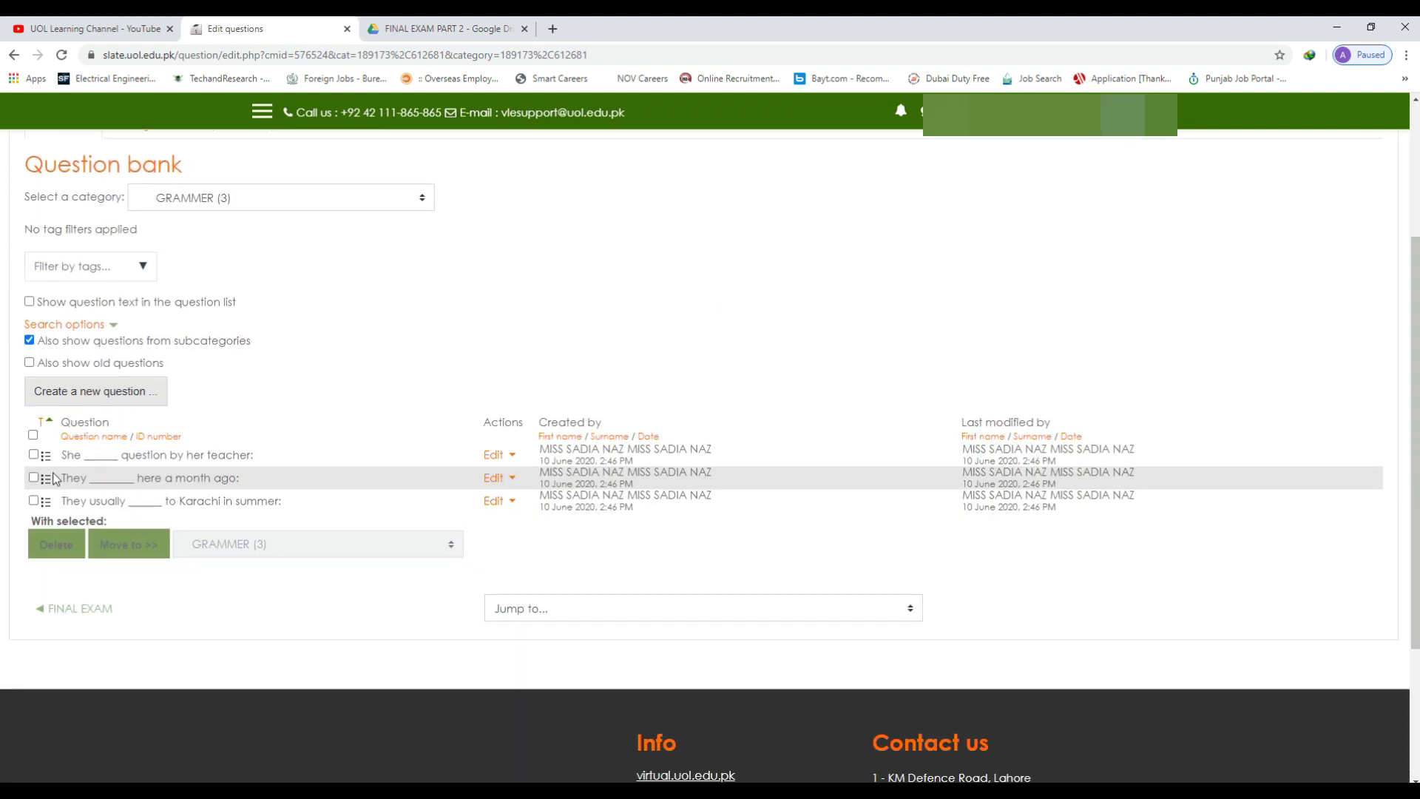
Step: Open the S.C category from the category list and bring up its form for importing questions
scroll(129, 466, "up", 3)
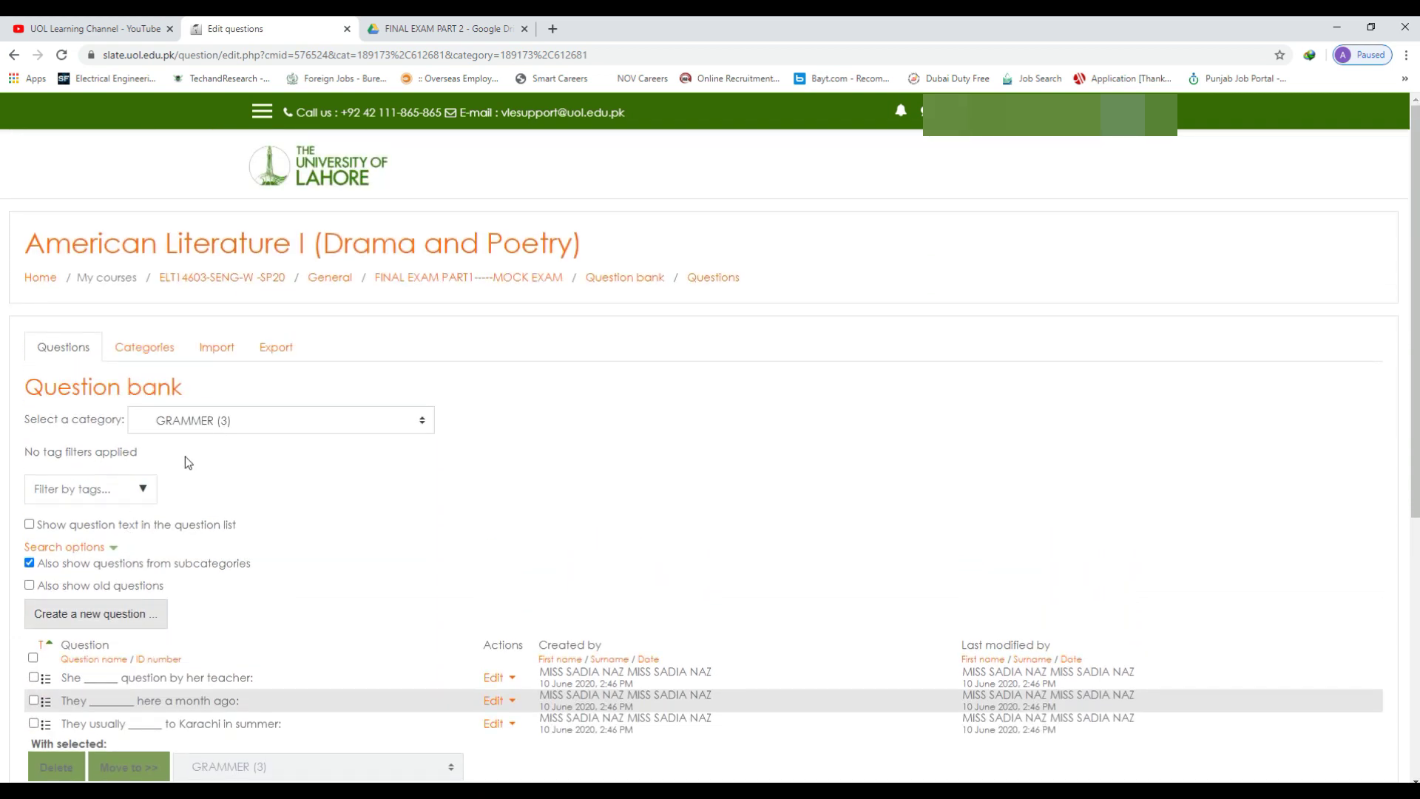
left_click(145, 355)
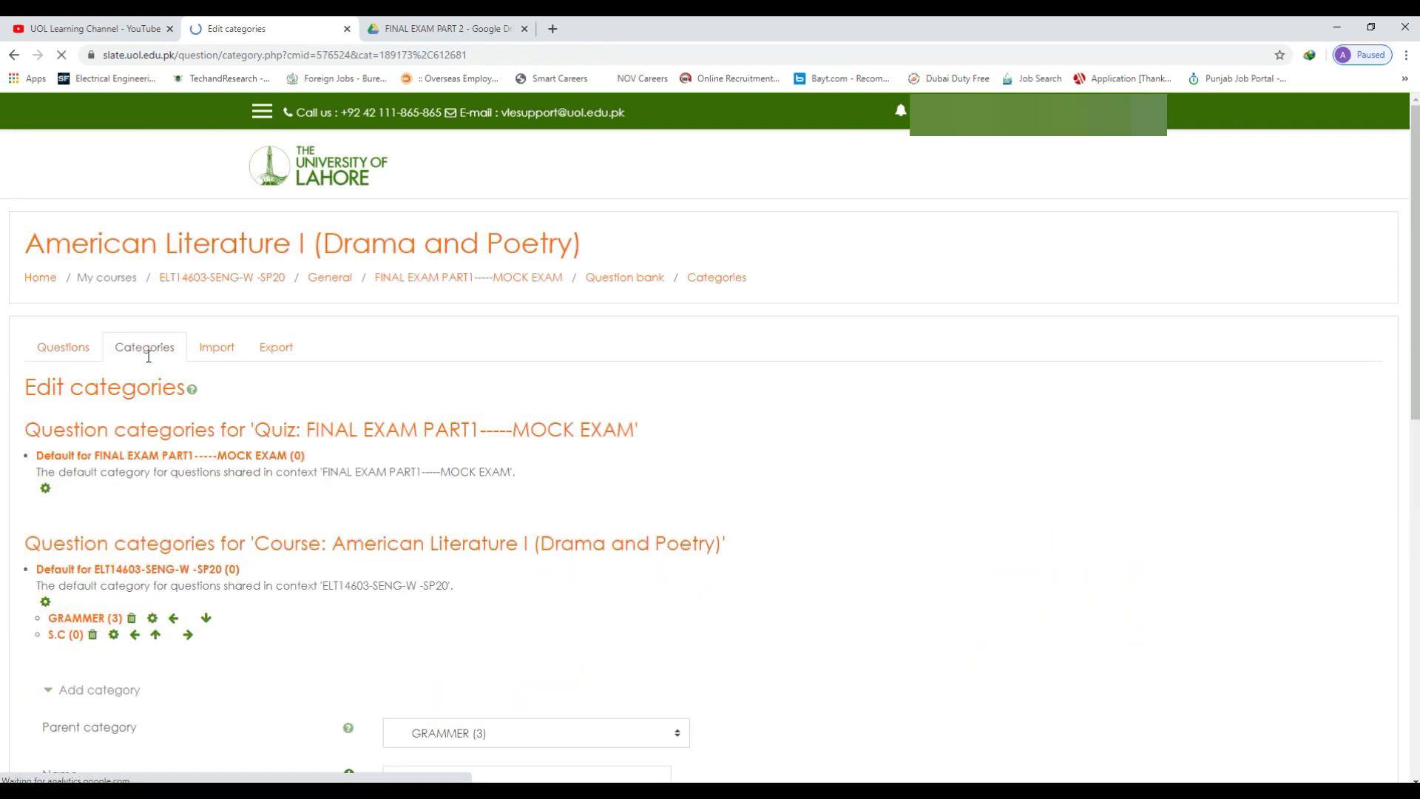
scroll(81, 540, "down", 1)
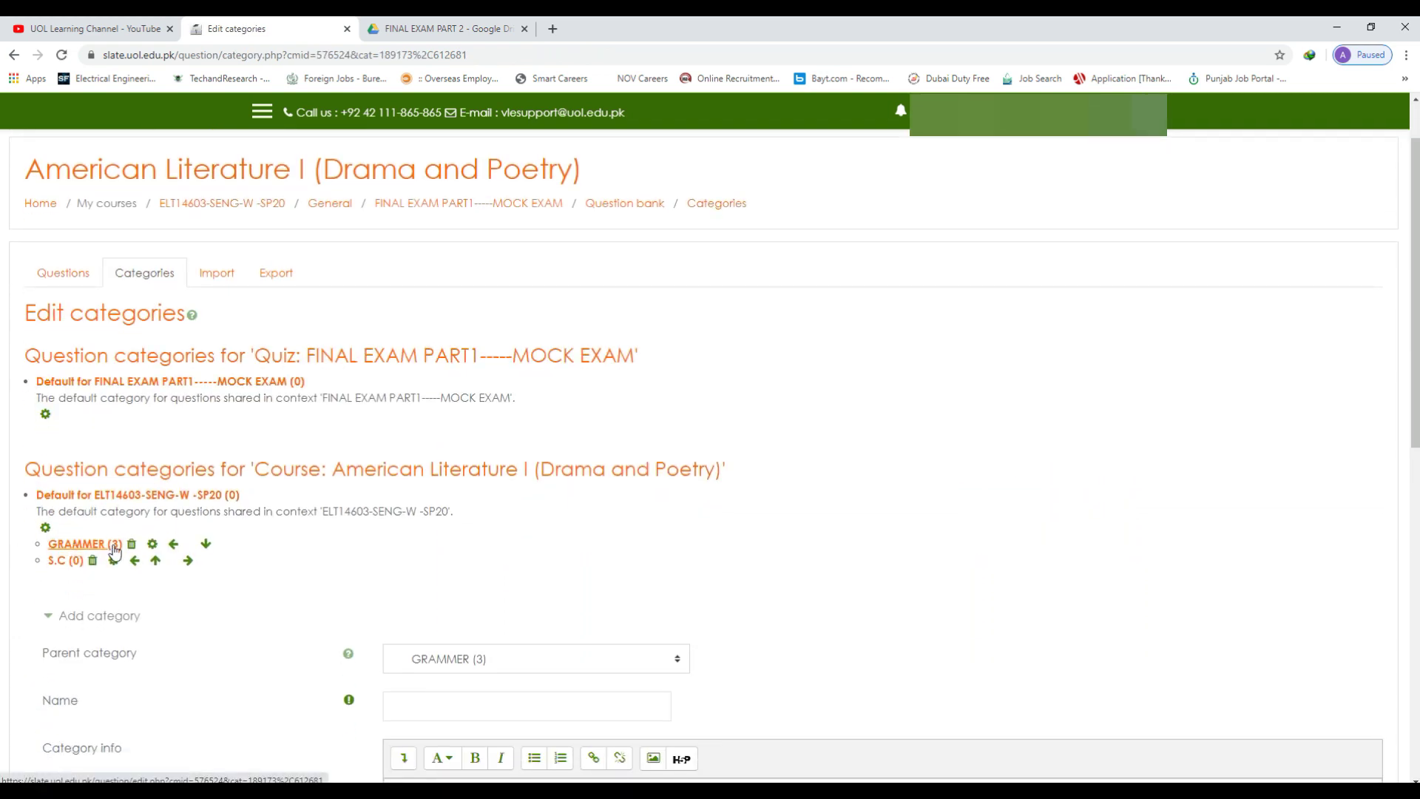
left_click(60, 562)
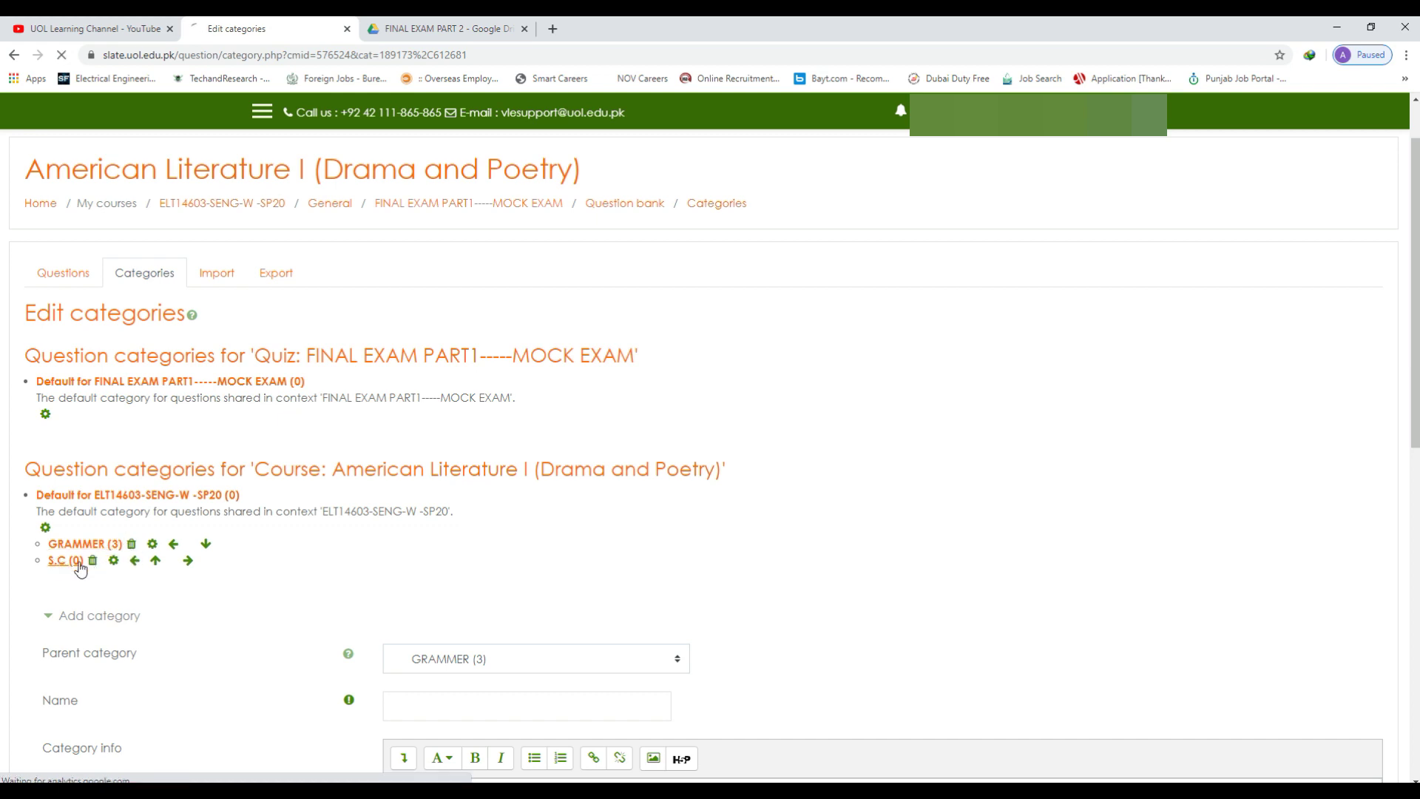
left_click(204, 358)
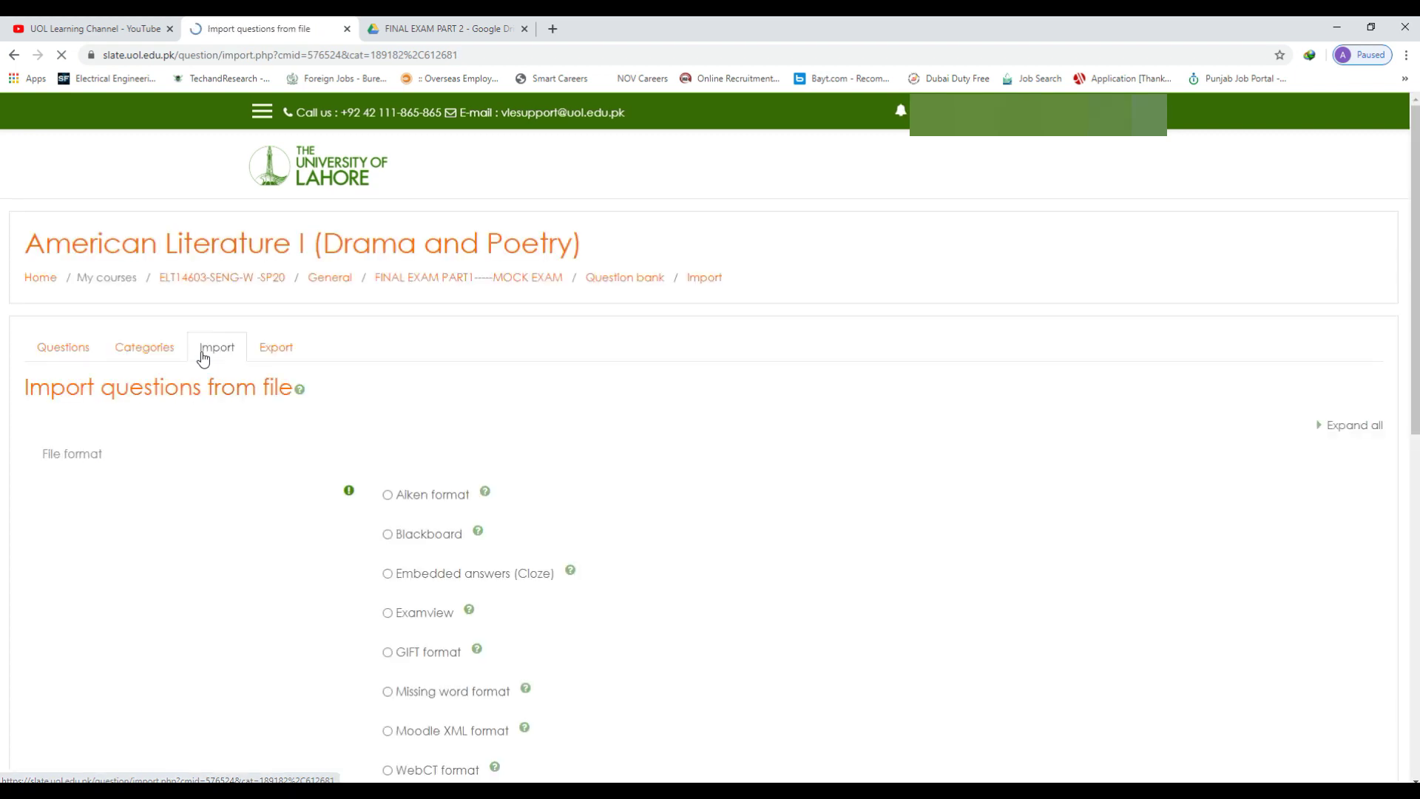
Step: Set the file format to Aiken and choose Sentence Correction.txt from the FINAL EXAM PART 1 Drive folder
left_click(387, 498)
scroll(326, 507, "down", 4)
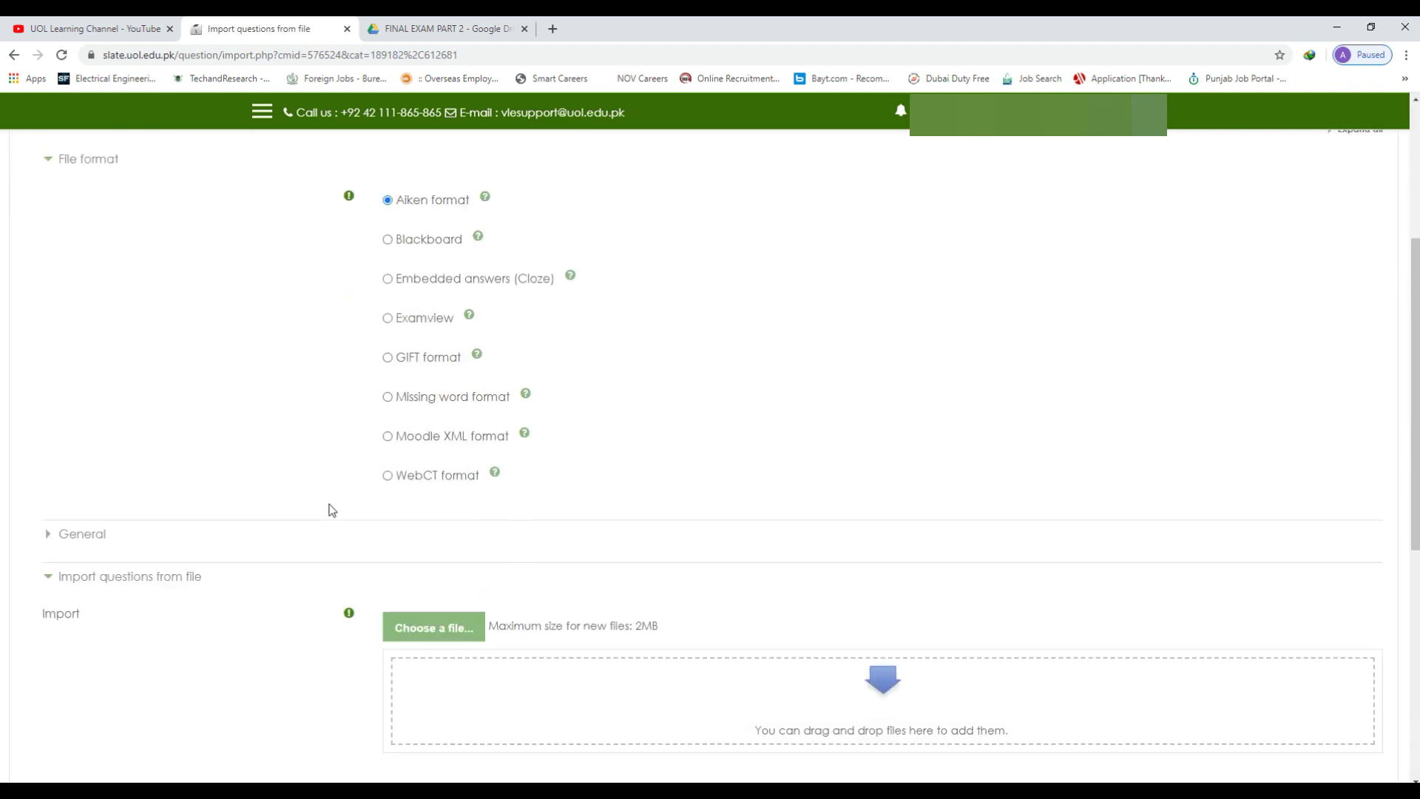
left_click(433, 629)
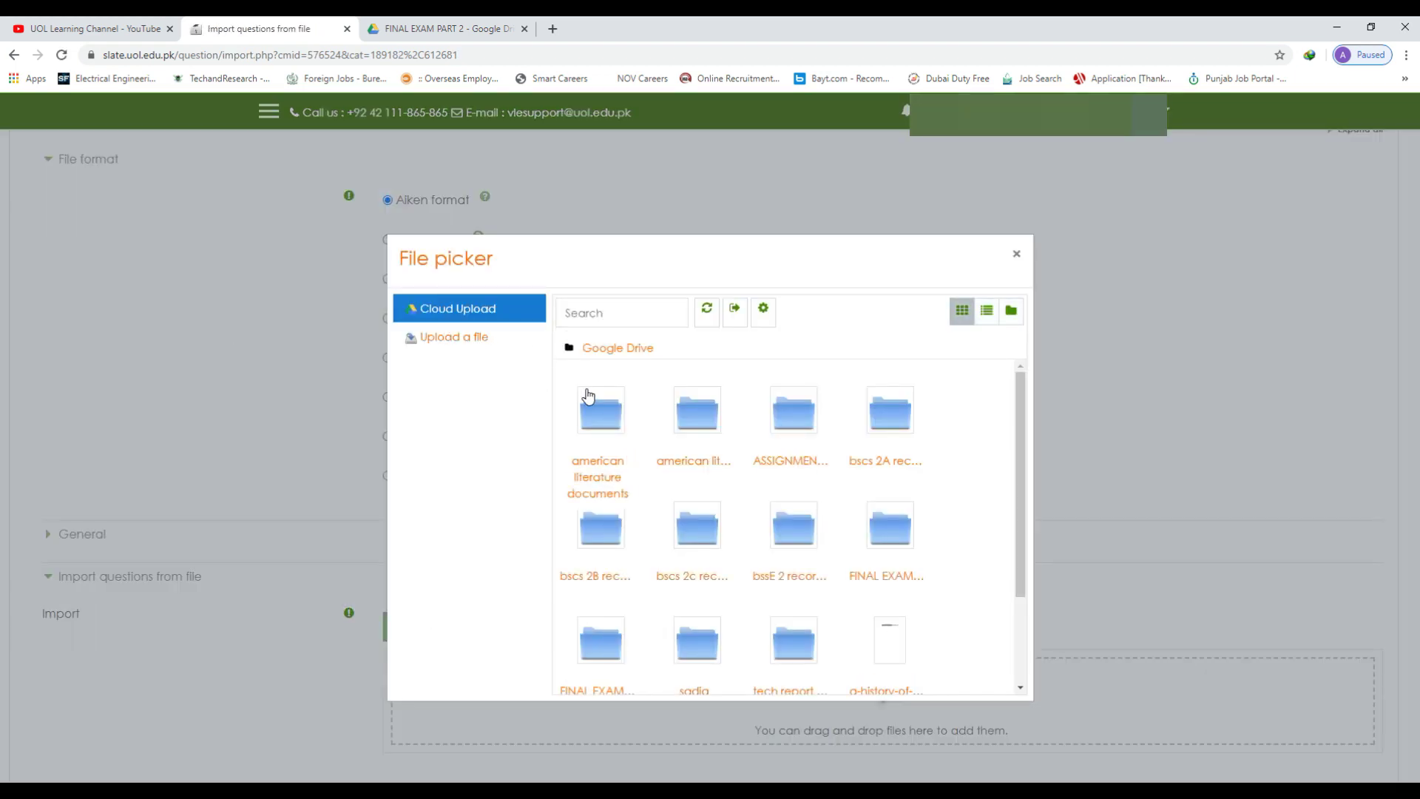
scroll(732, 500, "down", 1)
left_click(863, 477)
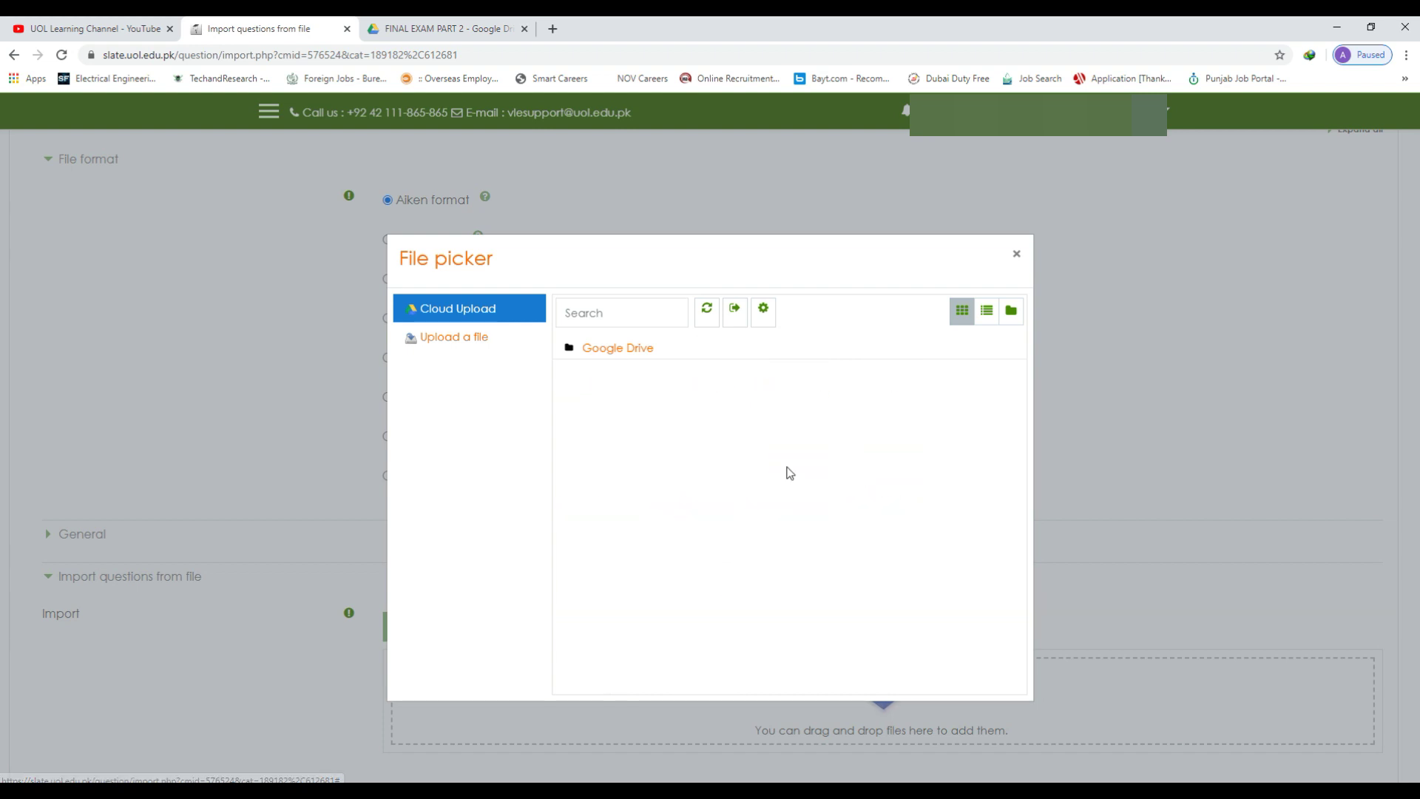
left_click(700, 421)
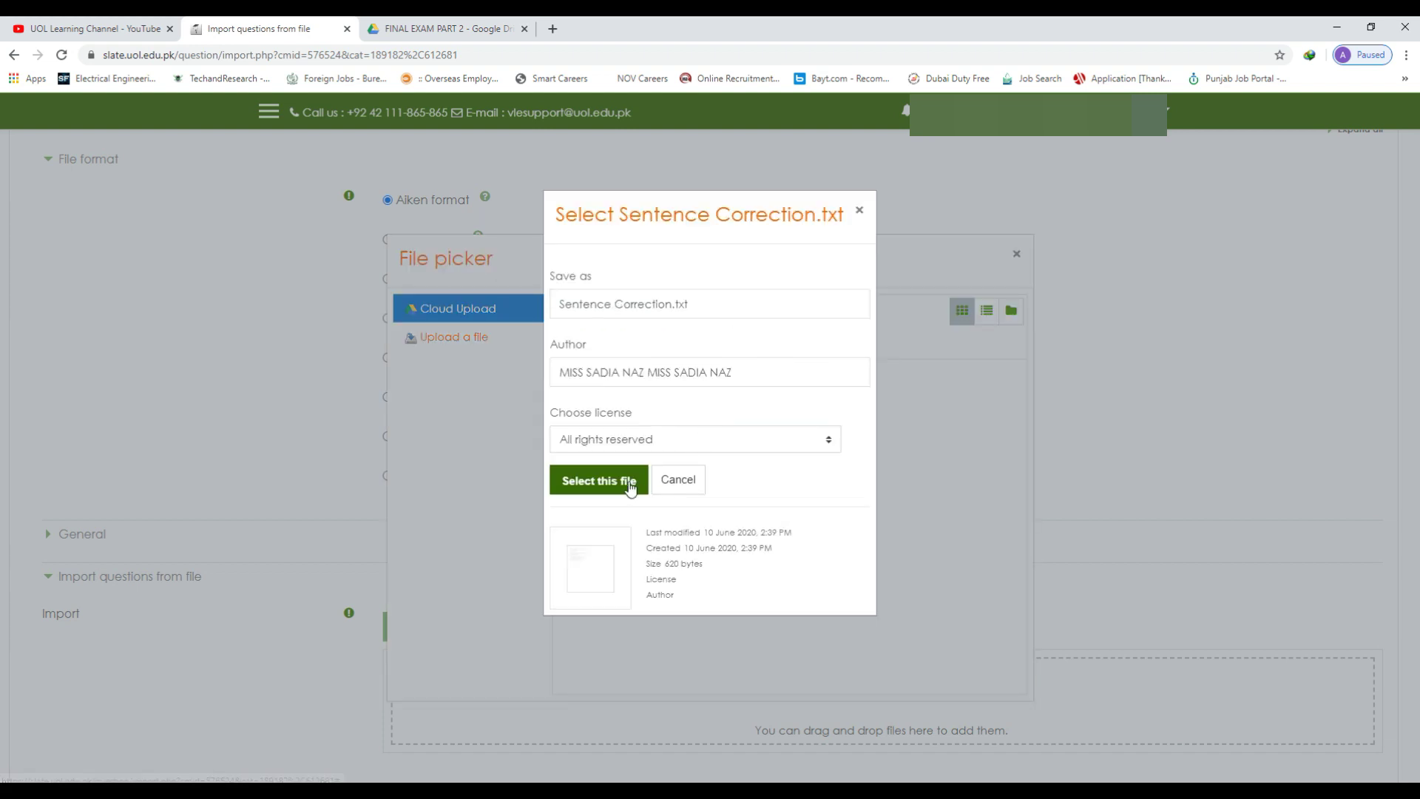
left_click(608, 485)
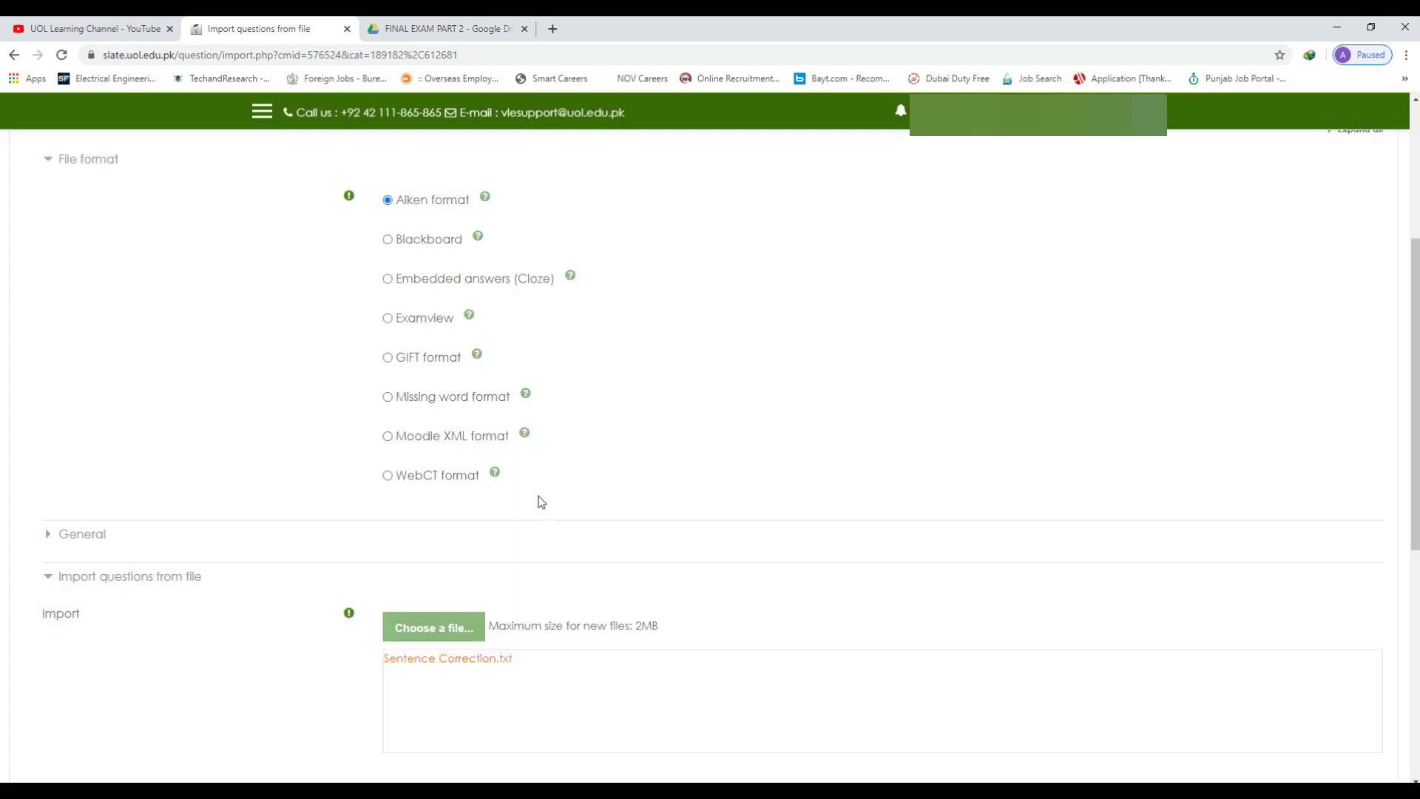
Step: Import the questions from Sentence Correction.txt into the S.C category and continue to its question list
scroll(490, 524, "down", 1)
scroll(490, 524, "down", 3)
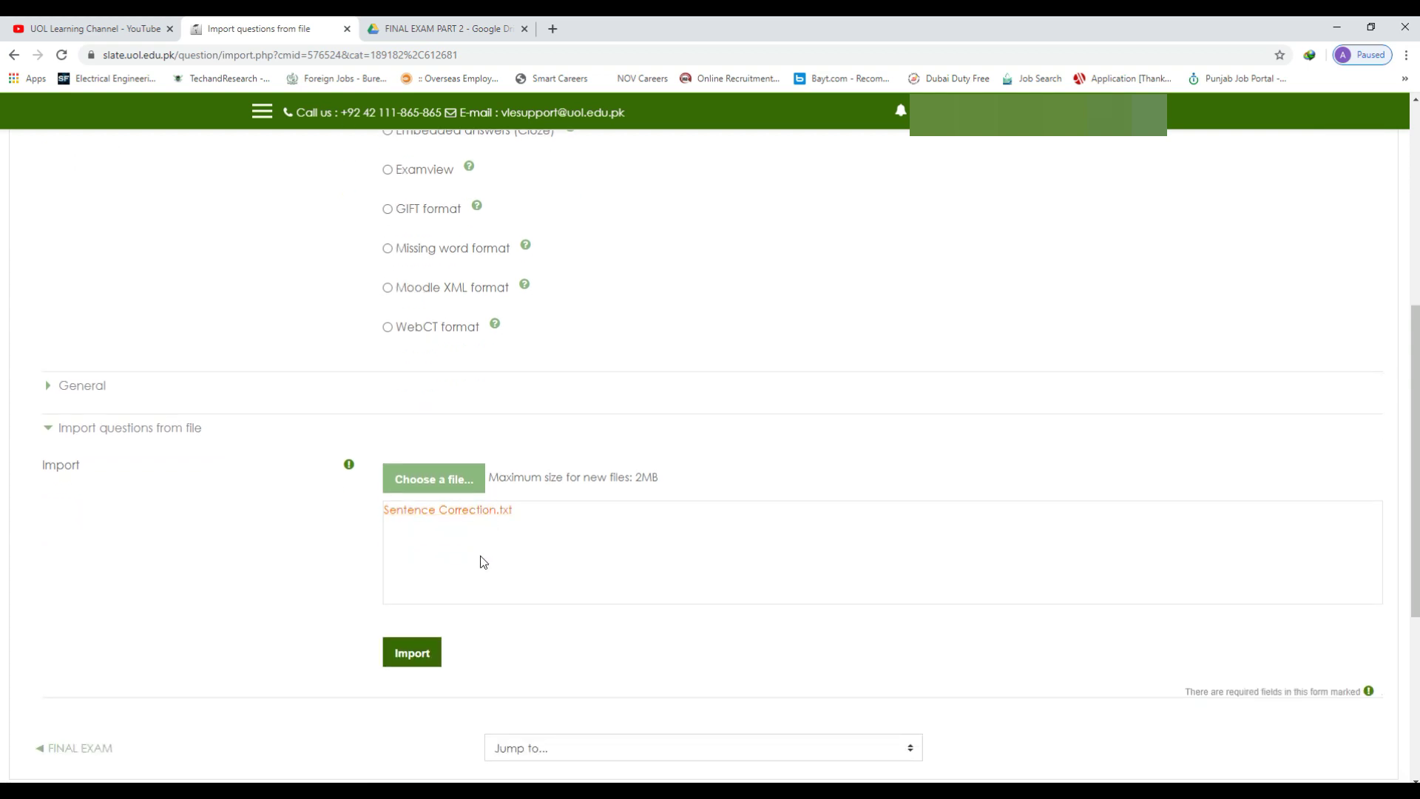
left_click(418, 654)
scroll(680, 577, "down", 2)
left_click(707, 528)
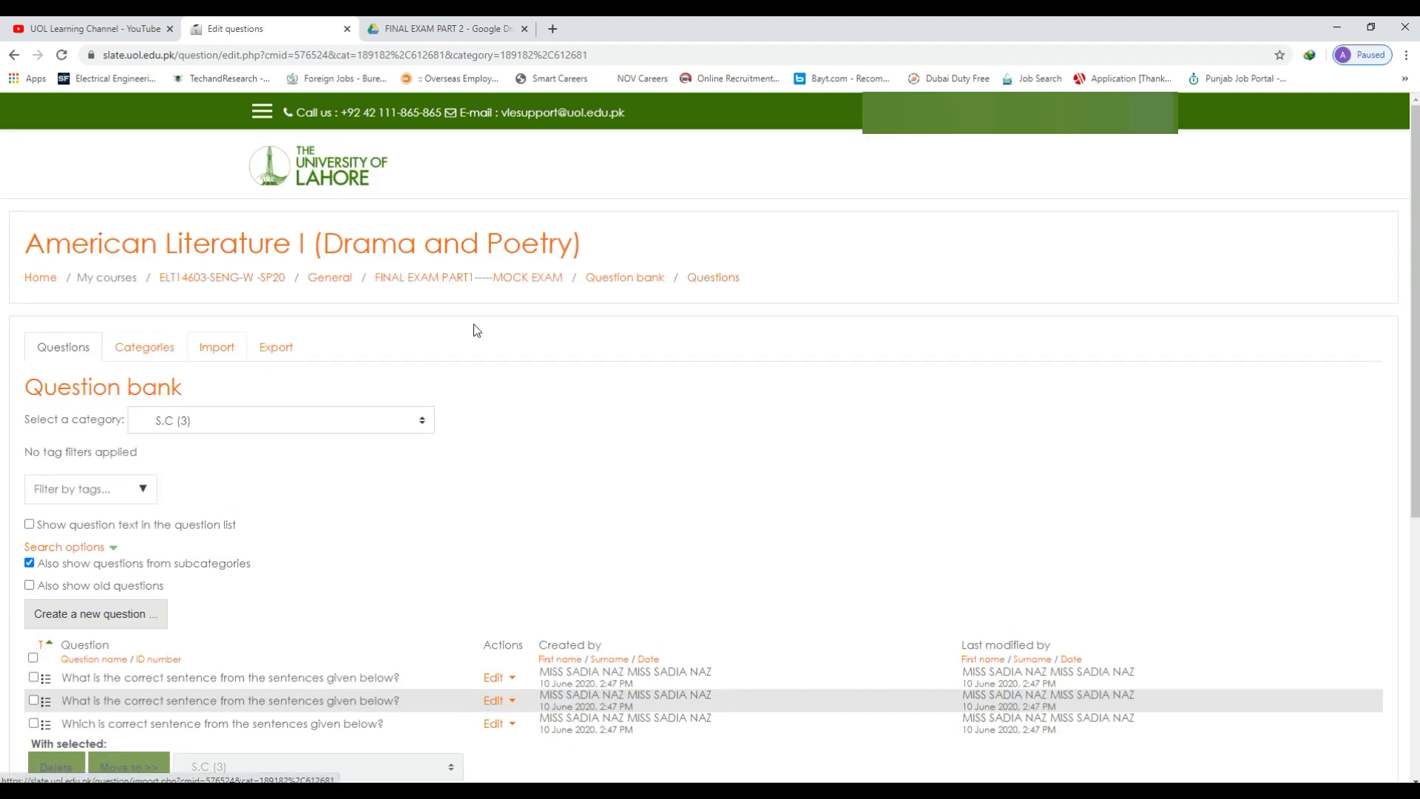
Step: Open the FINAL EXAM PART1-----MOCK EXAM quiz for editing and enable question shuffling
left_click(481, 287)
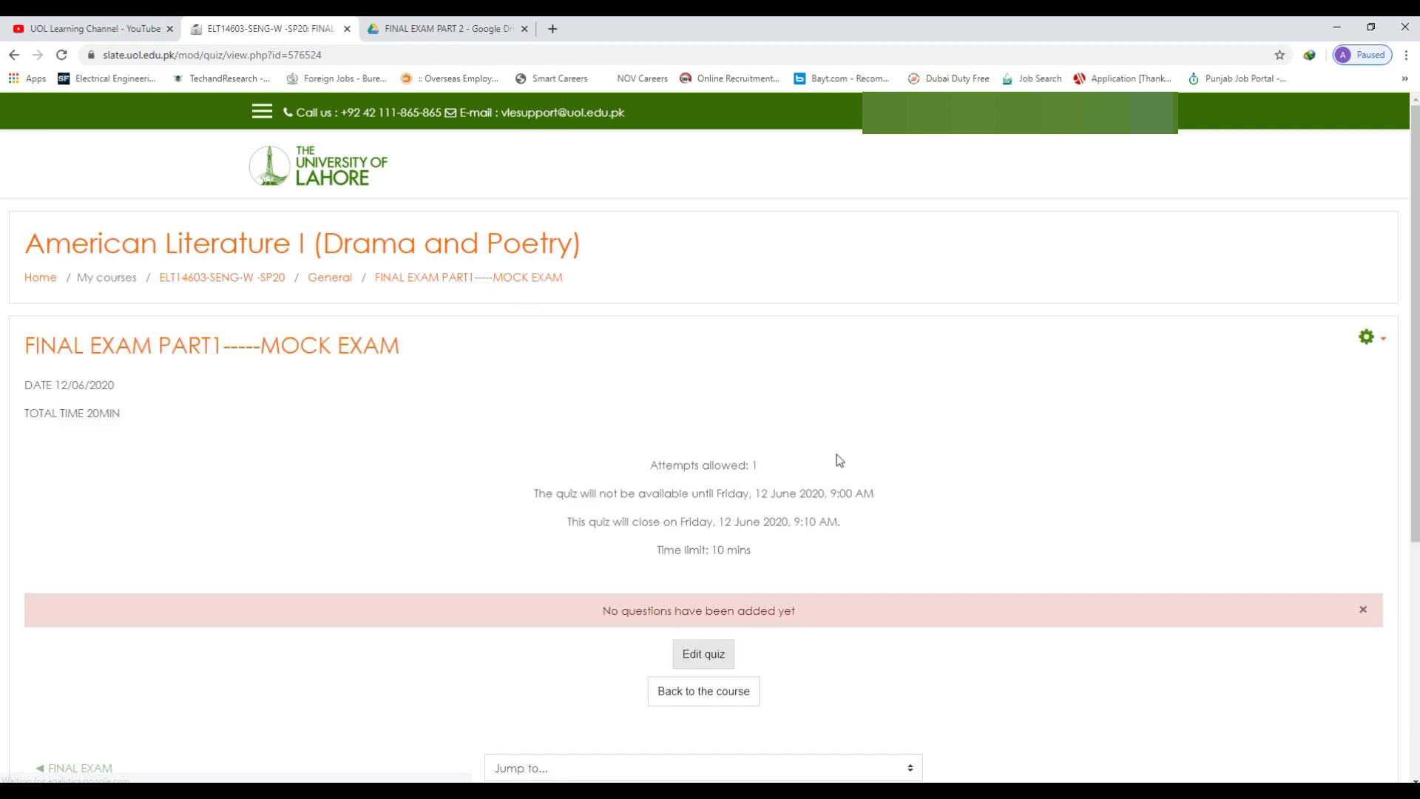
left_click(693, 659)
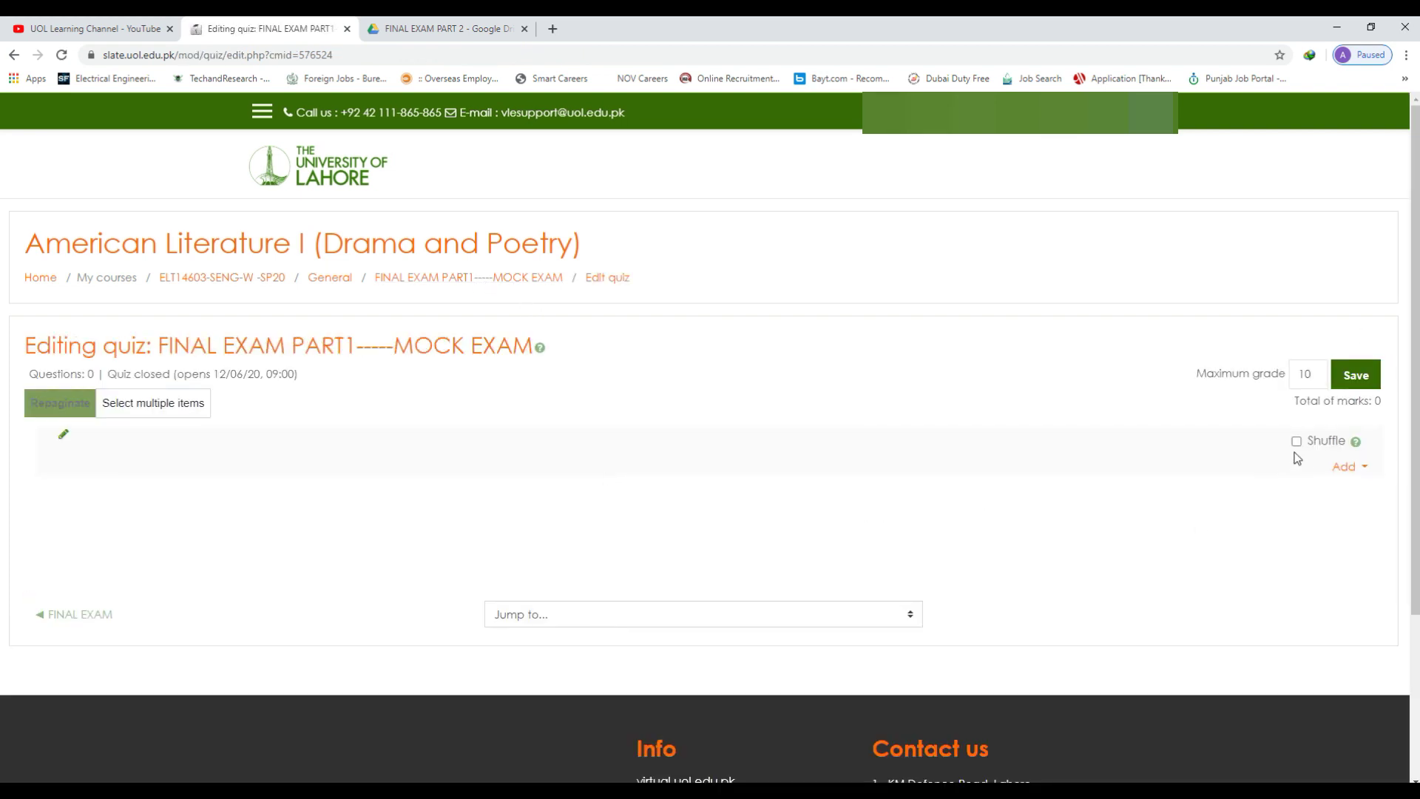
scroll(1293, 478, "down", 1)
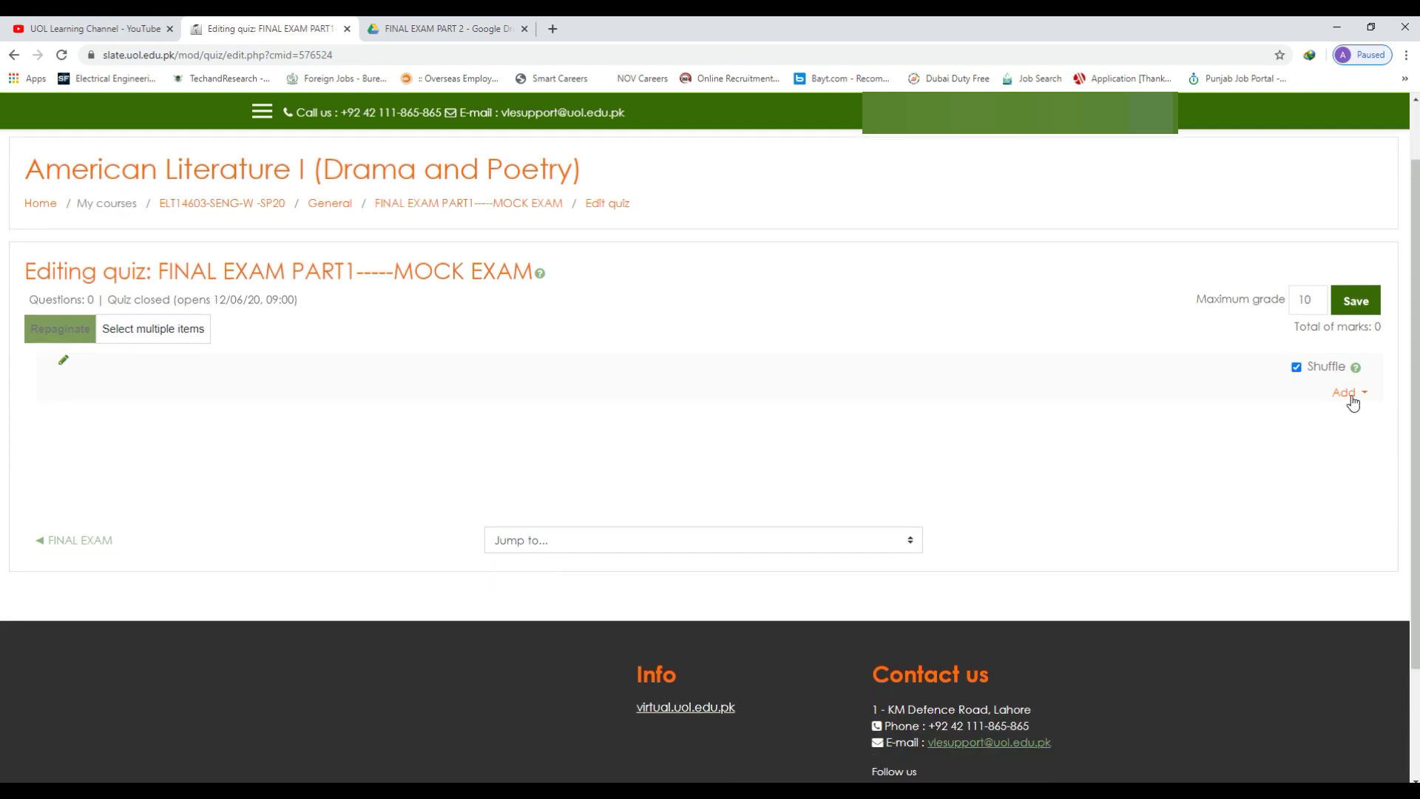
Step: Add two random questions from the GRAMMER category to the quiz and preview the second one
left_click(1351, 394)
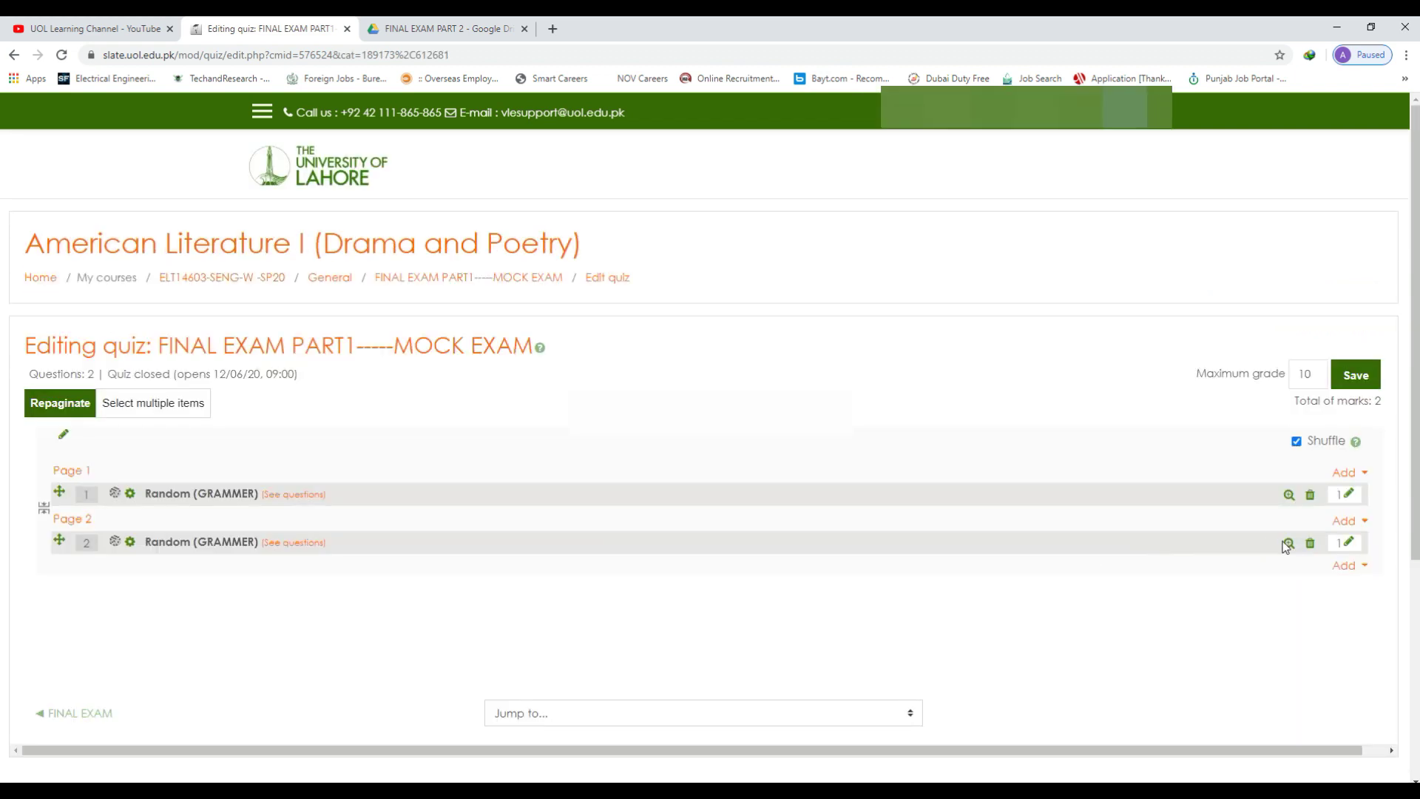
left_click(1290, 543)
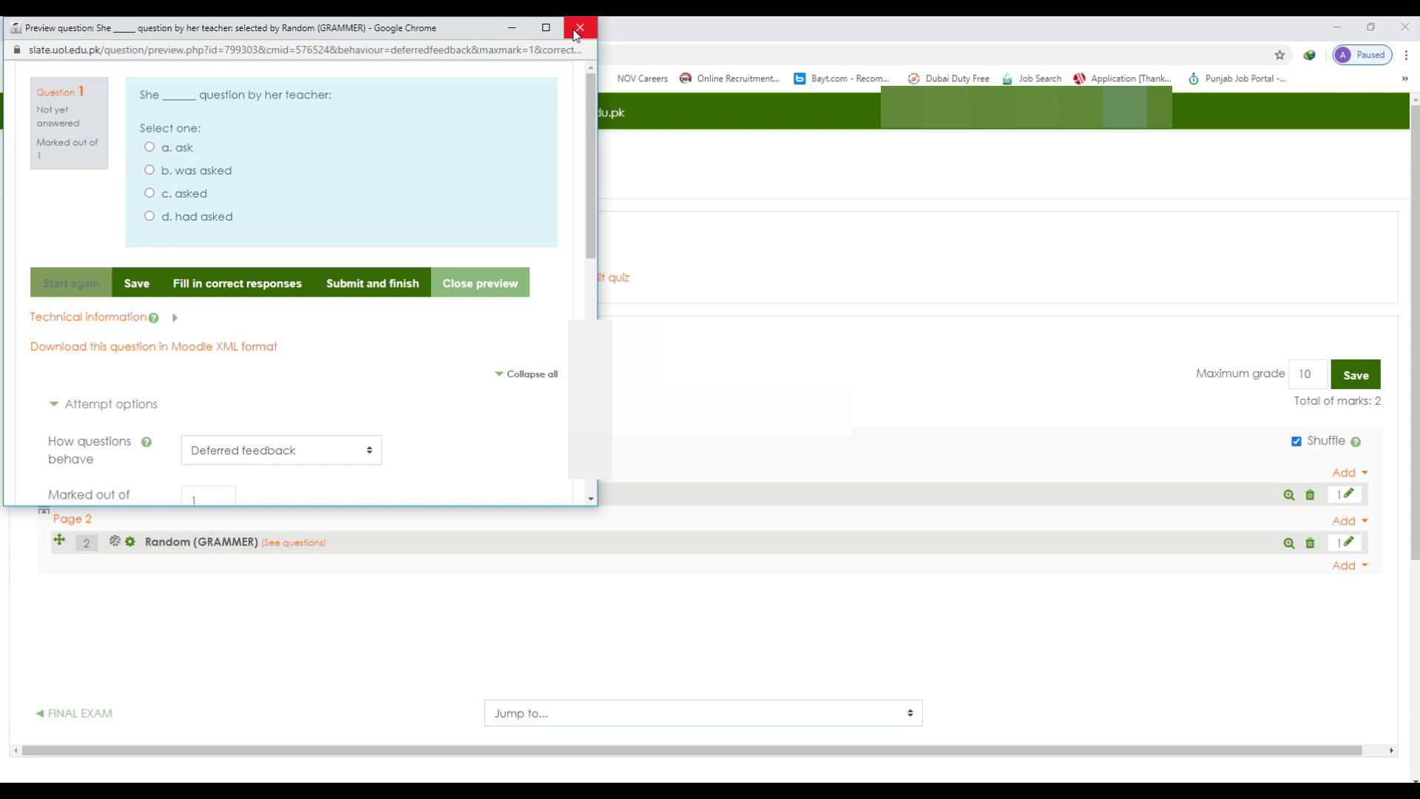
left_click(579, 29)
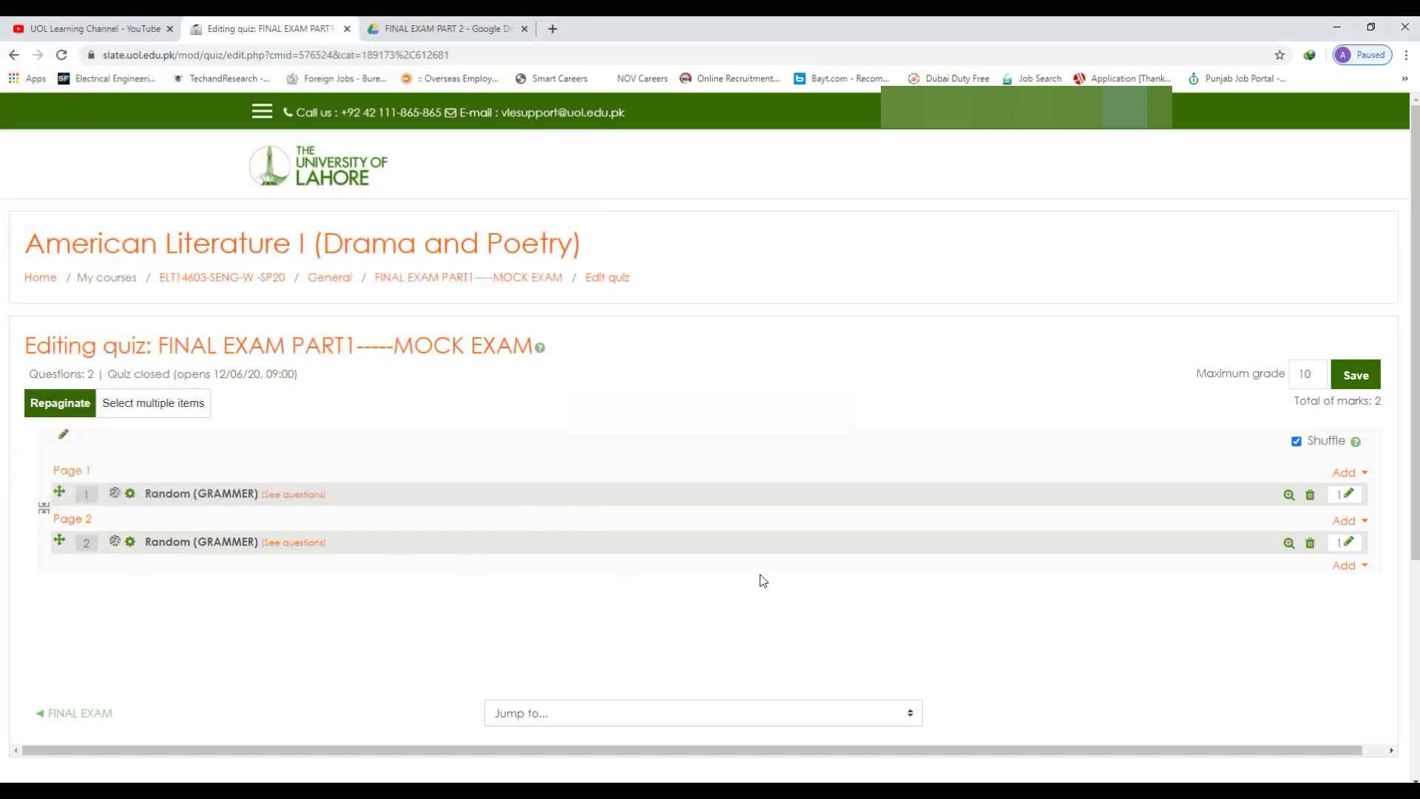
Step: Add a random question from the S.C category at the end of the quiz
left_click(1348, 566)
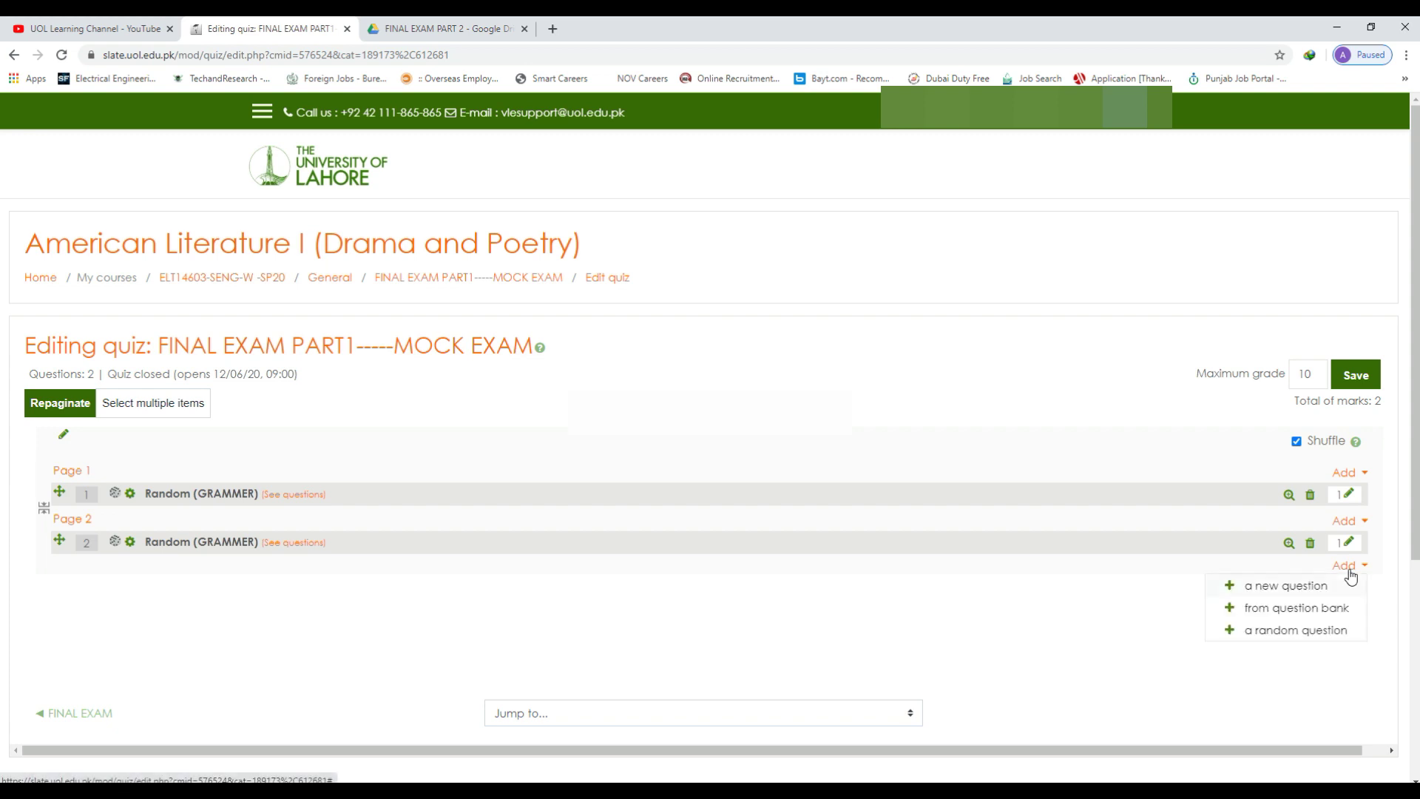
left_click(1294, 630)
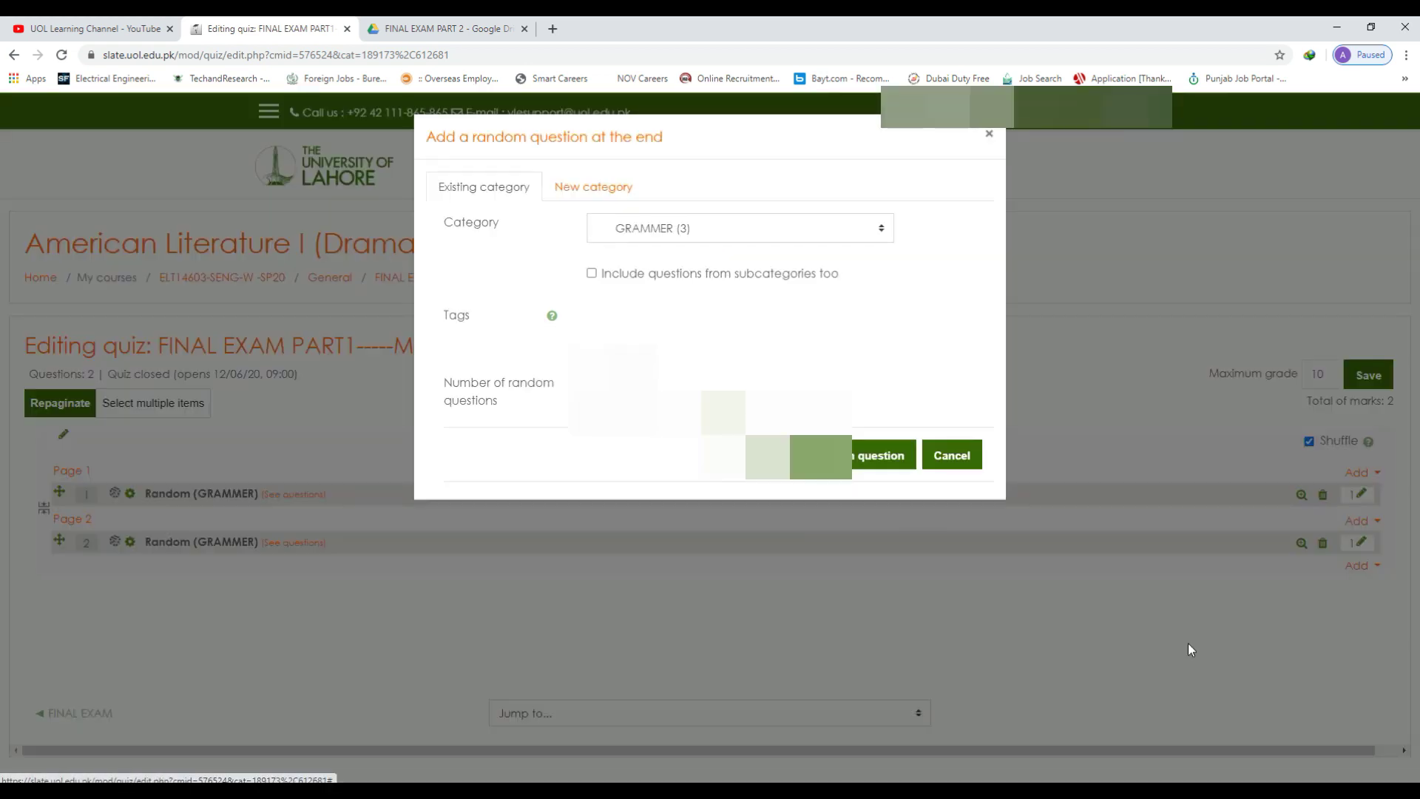
left_click(705, 231)
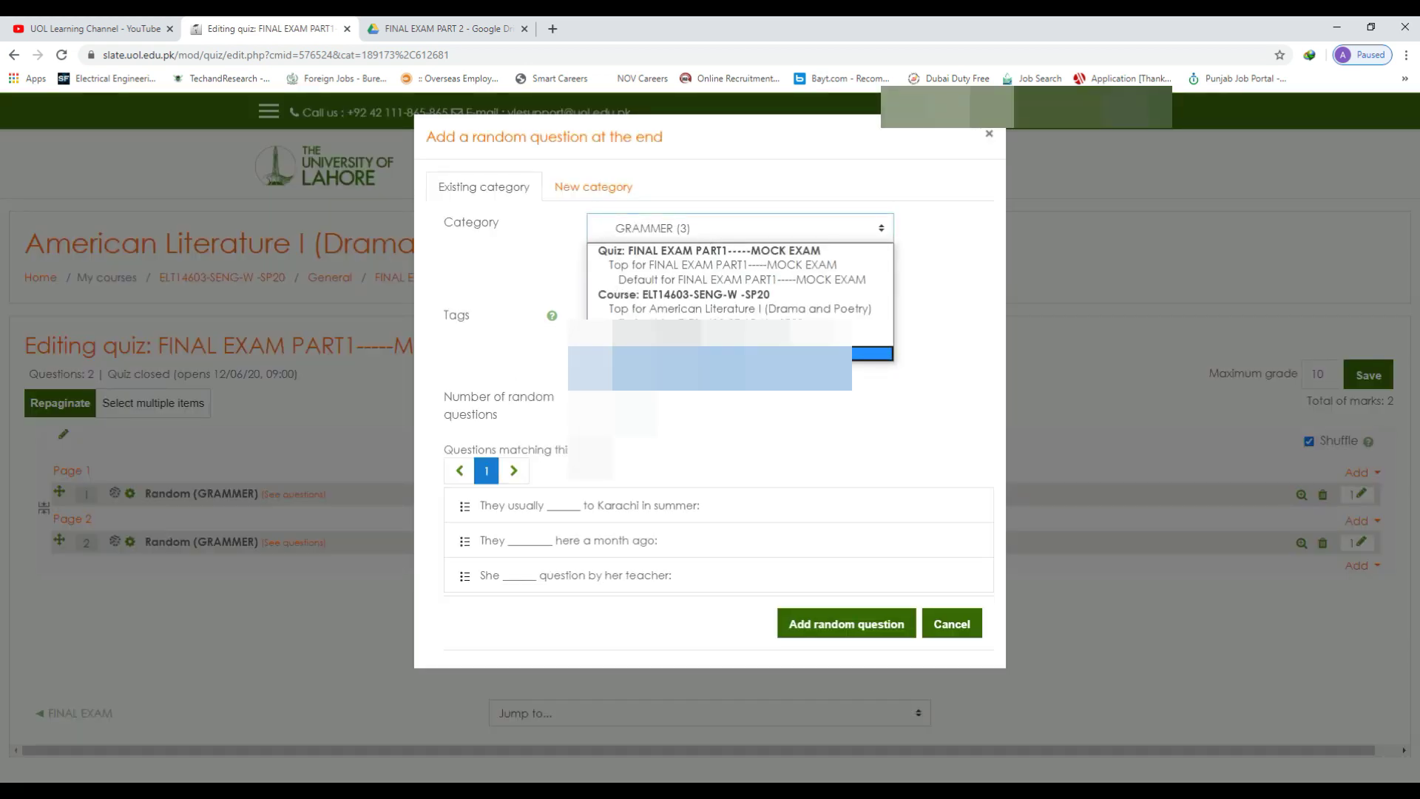
left_click(732, 353)
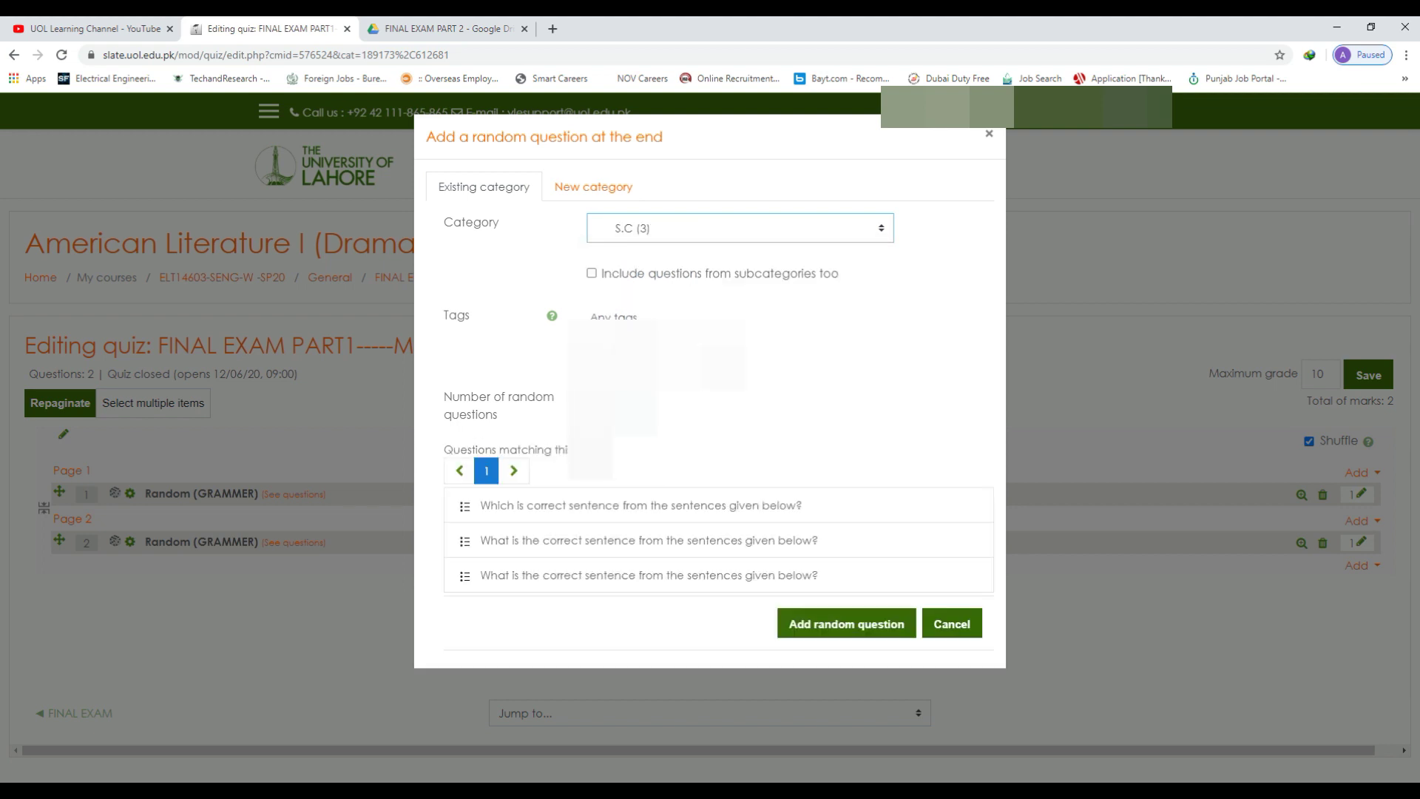
left_click(829, 625)
Step: Preview the random S.C question on page 3 twice to compare which questions are drawn
scroll(645, 637, "down", 2)
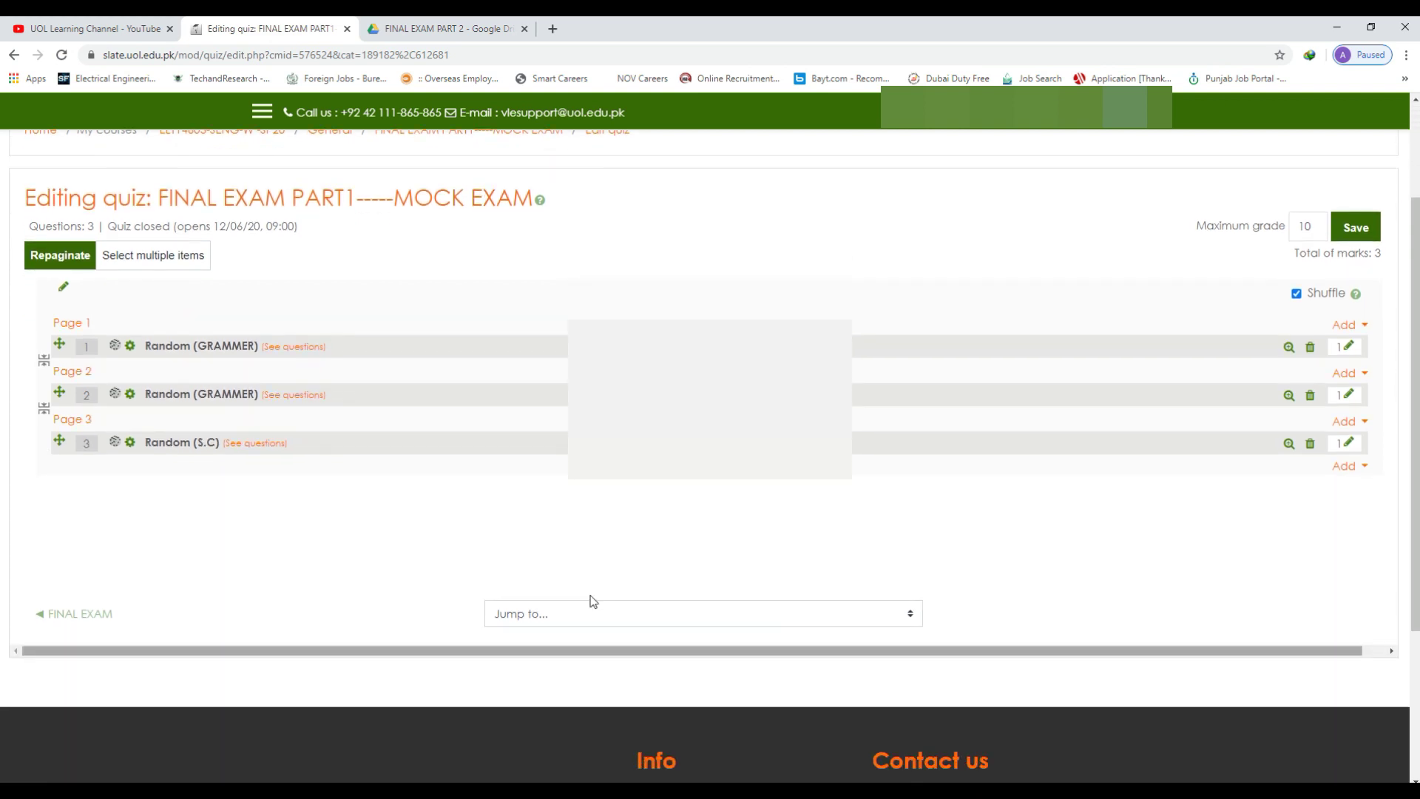
left_click(1288, 444)
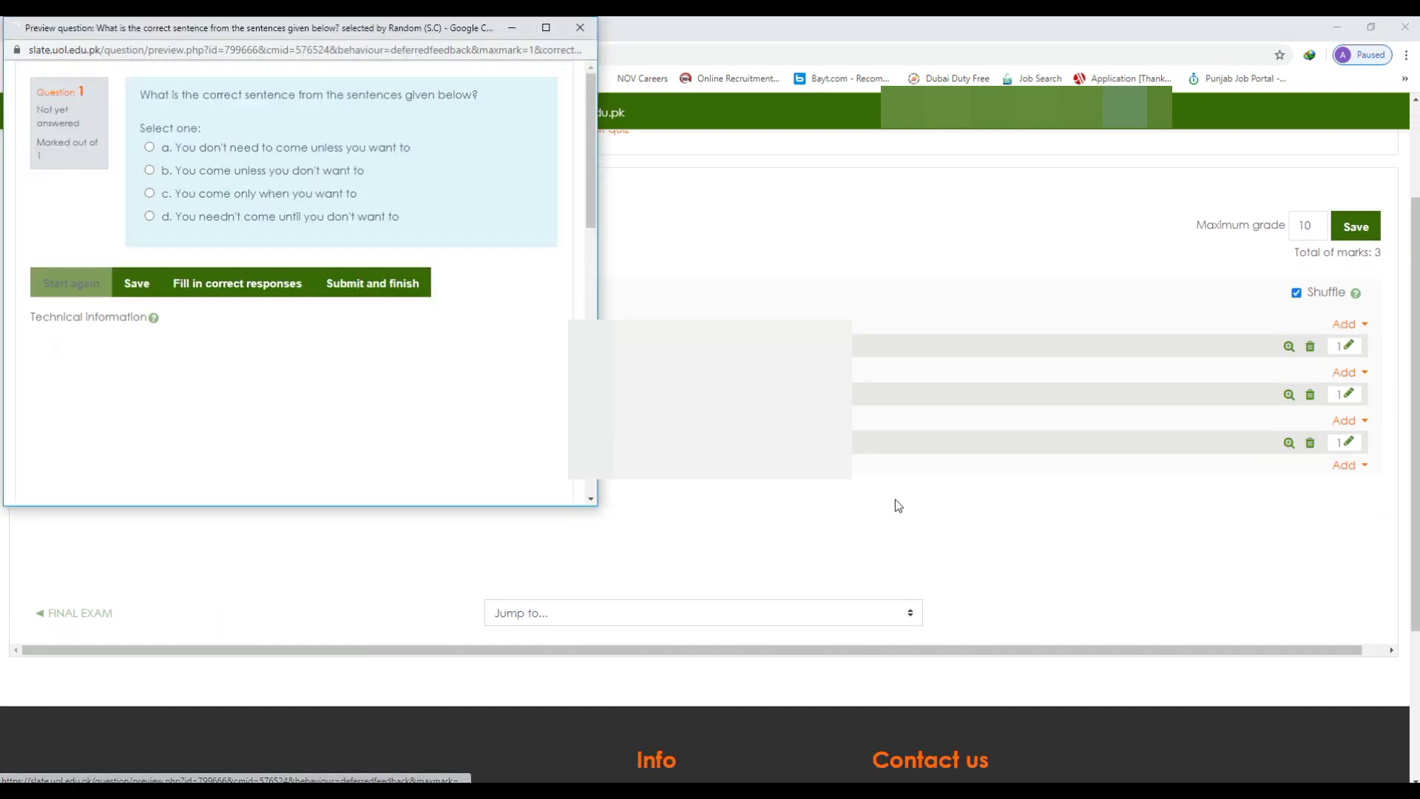
left_click(578, 27)
left_click(1288, 444)
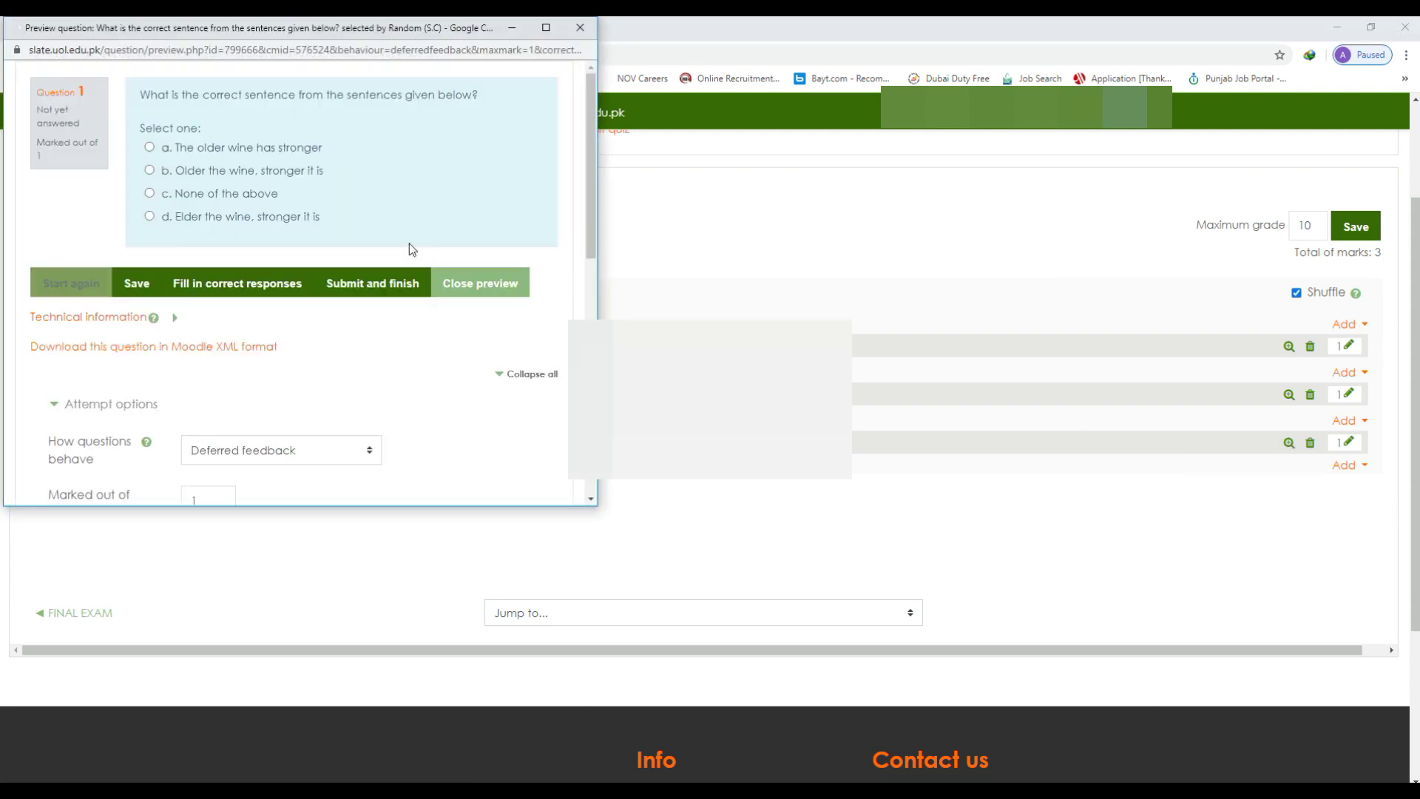
Step: Preview the random S.C question on page 3 once more and close the preview
left_click(583, 31)
left_click(1288, 444)
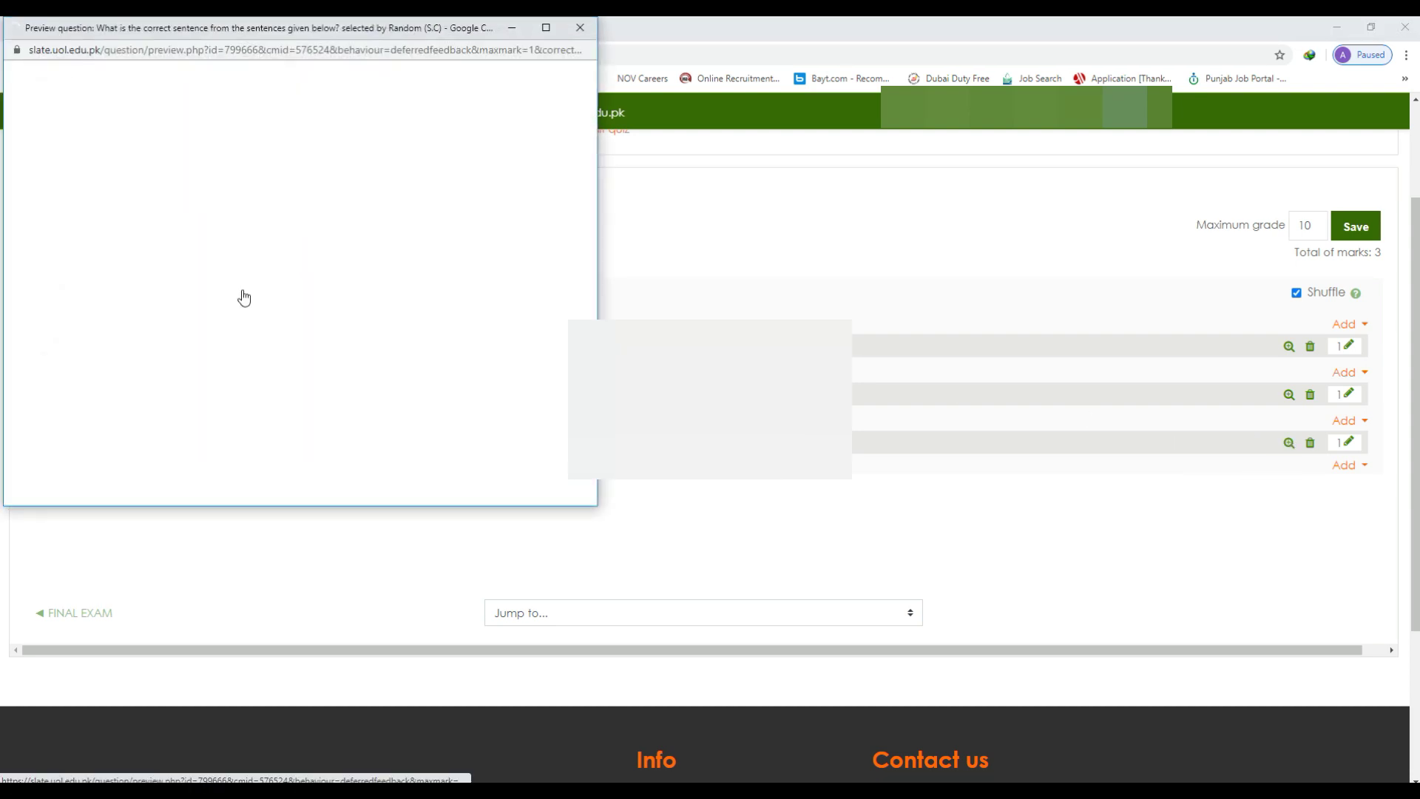
left_click(580, 28)
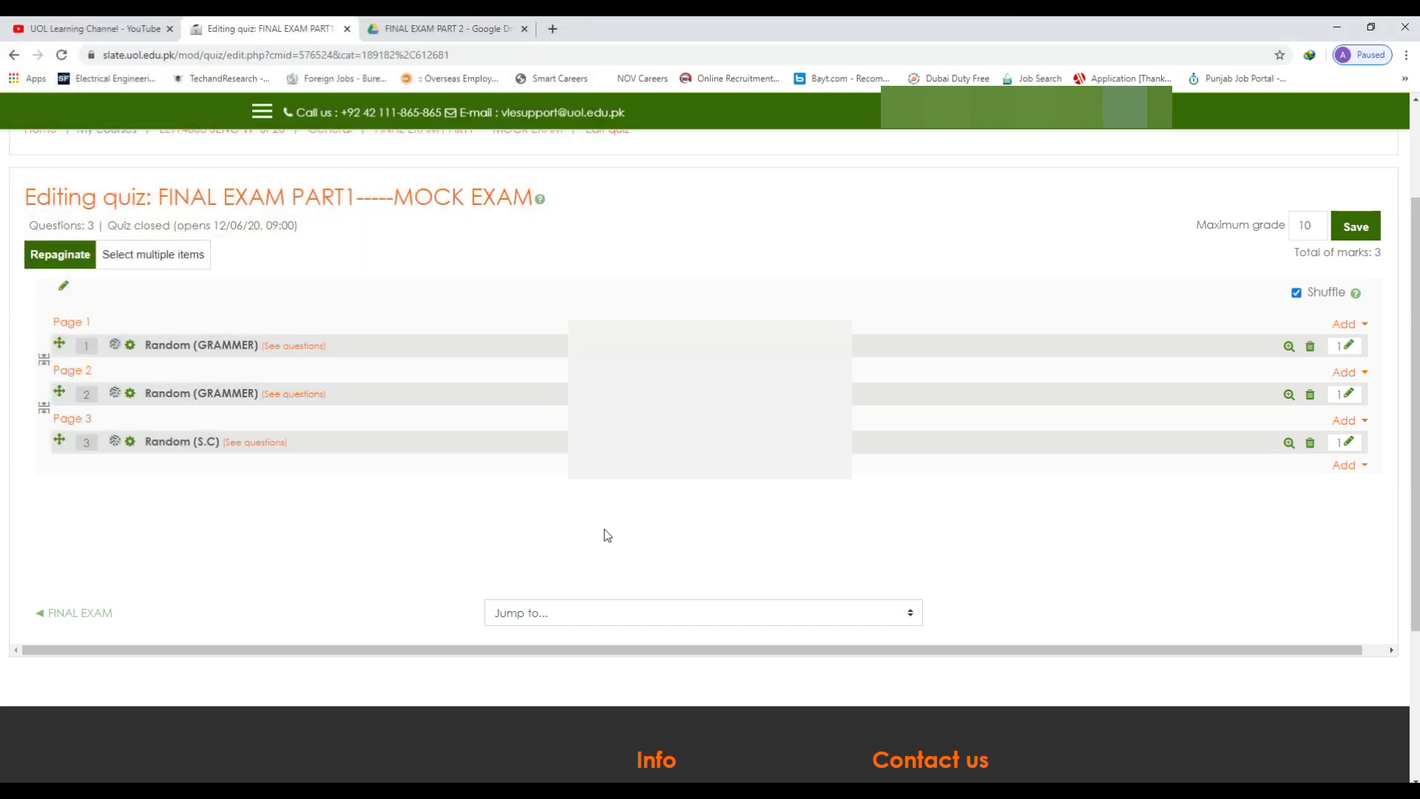
Step: Save the quiz with a maximum grade of 10 and check the page for the three random questions
scroll(605, 529, "down", 1)
scroll(477, 531, "up", 3)
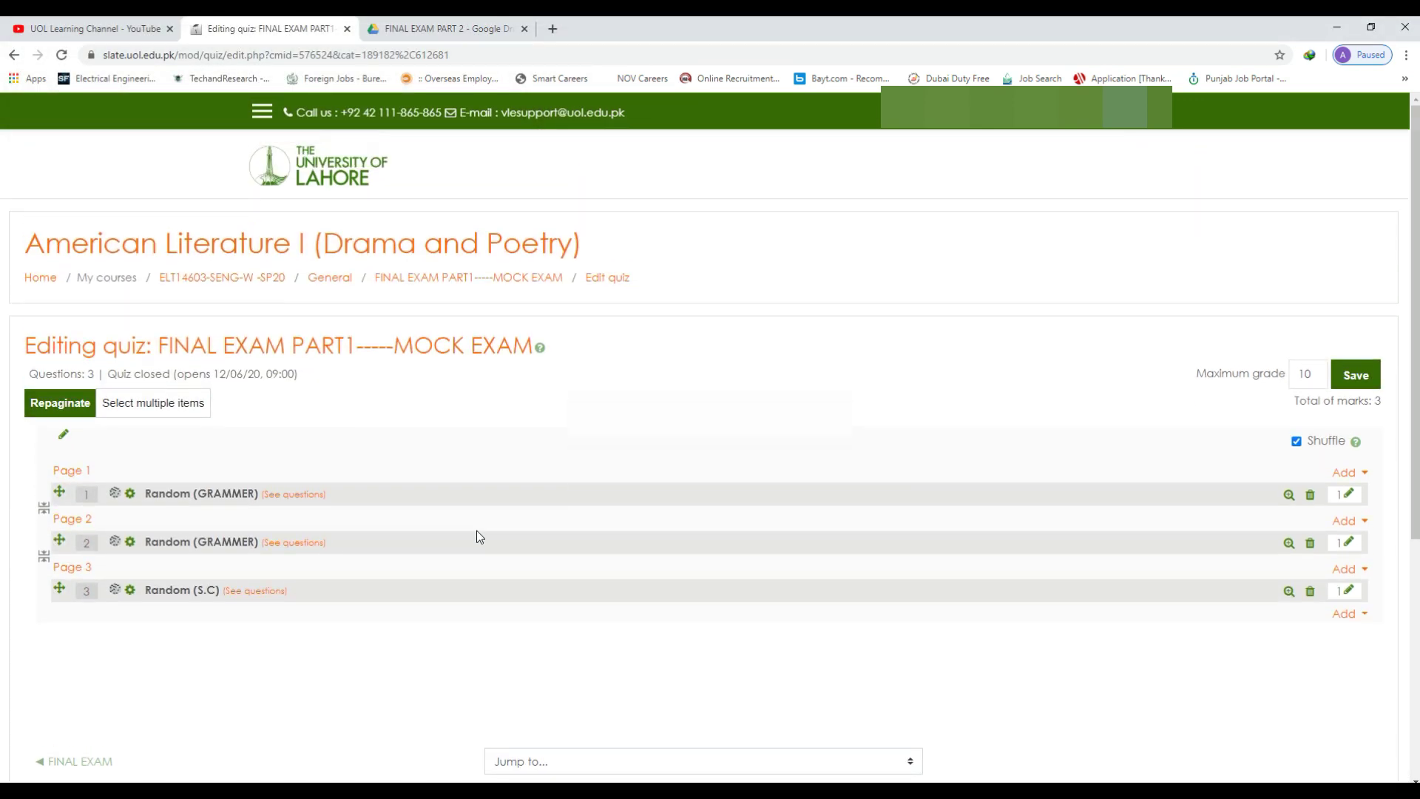
left_click(1359, 372)
left_click(1359, 386)
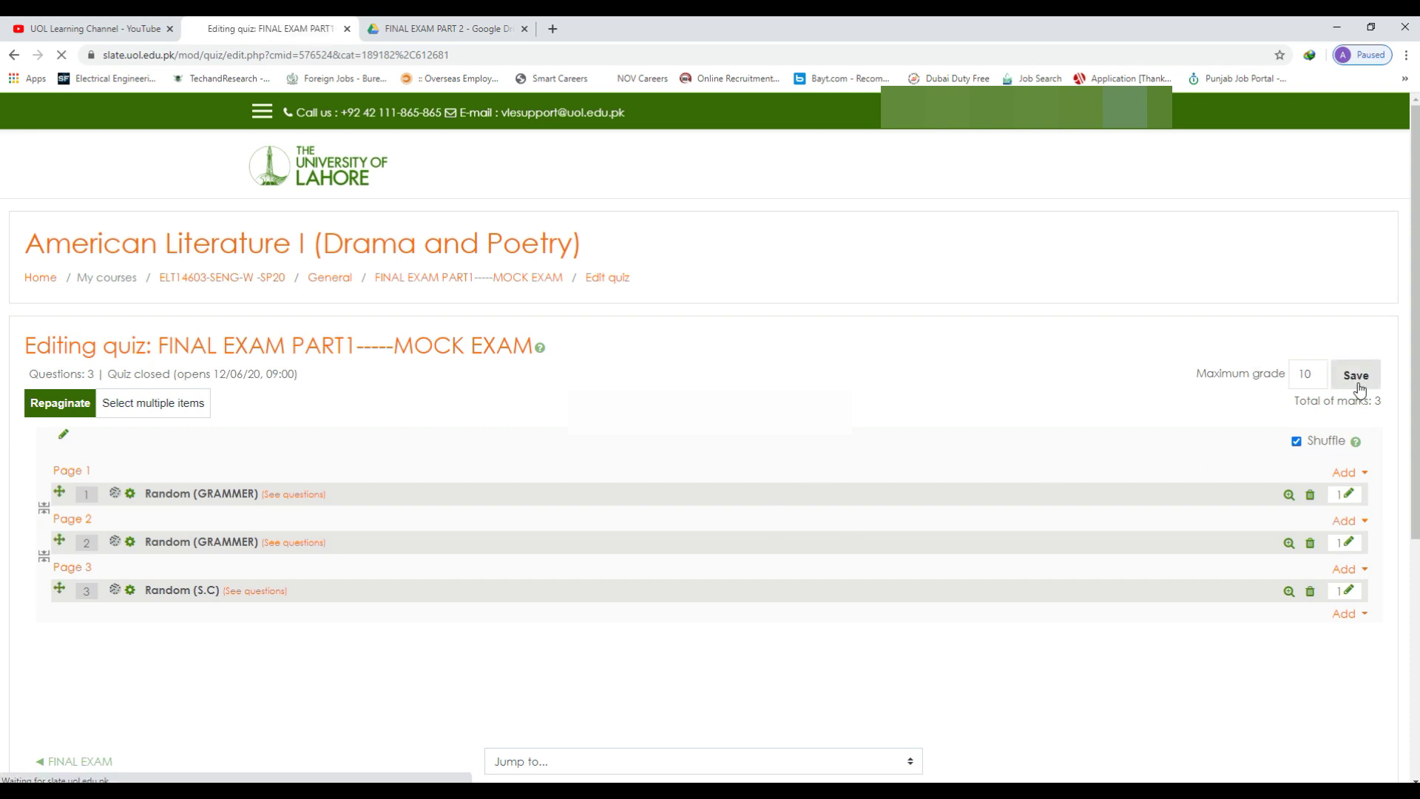
scroll(1132, 498, "down", 3)
scroll(439, 502, "up", 3)
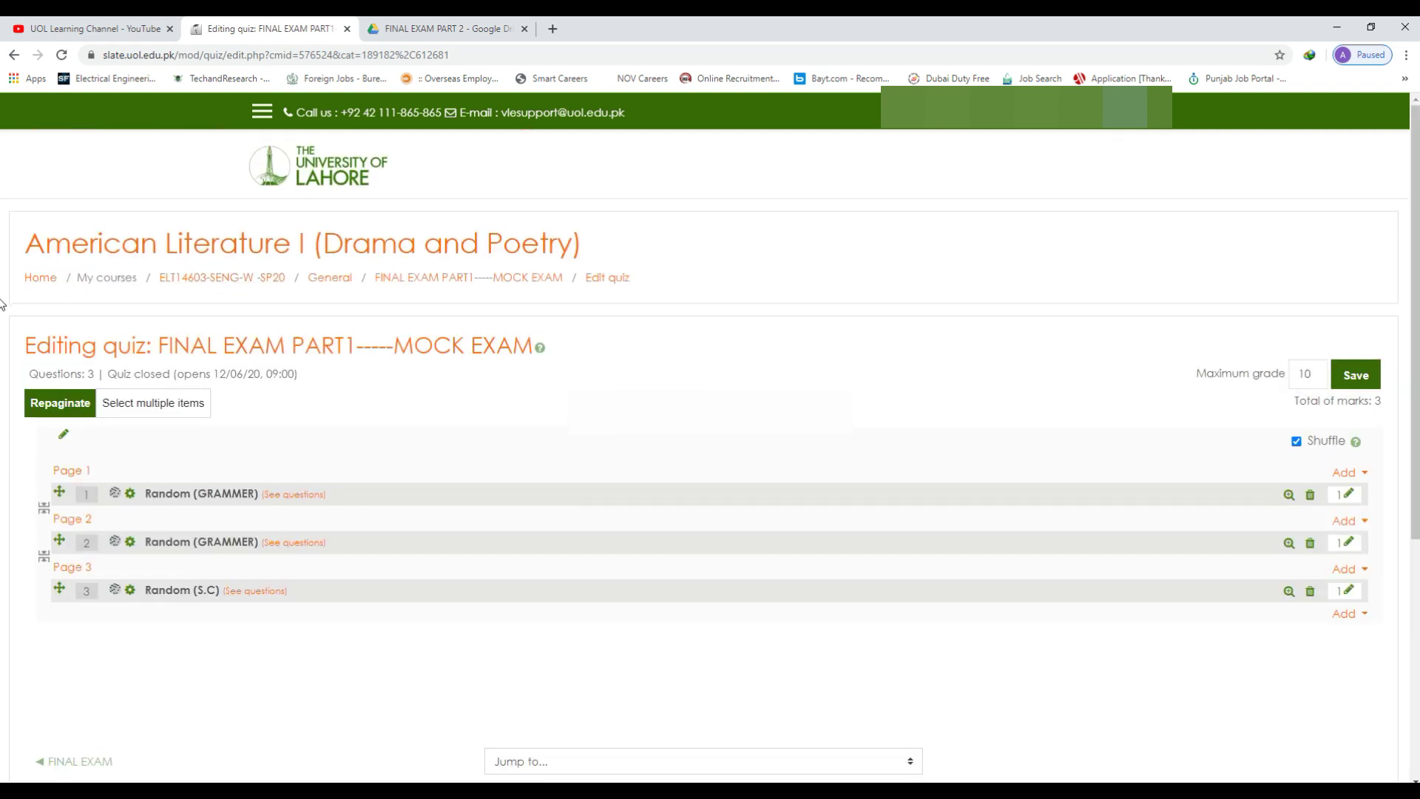
Step: Return to the course page, open the FINAL EXAM PART1-----MOCK EXAM quiz and start a preview attempt
left_click(231, 289)
scroll(260, 397, "down", 10)
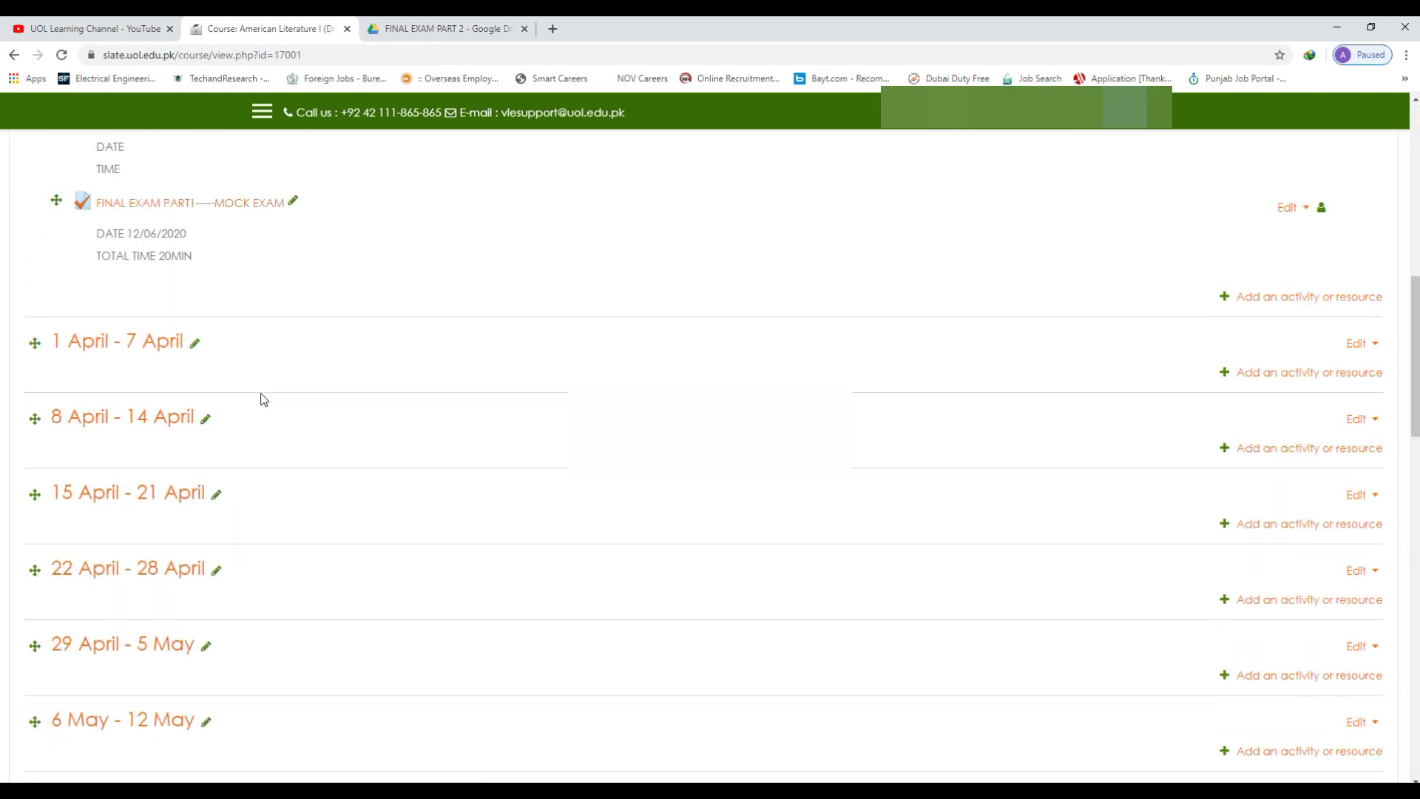
scroll(261, 399, "up", 3)
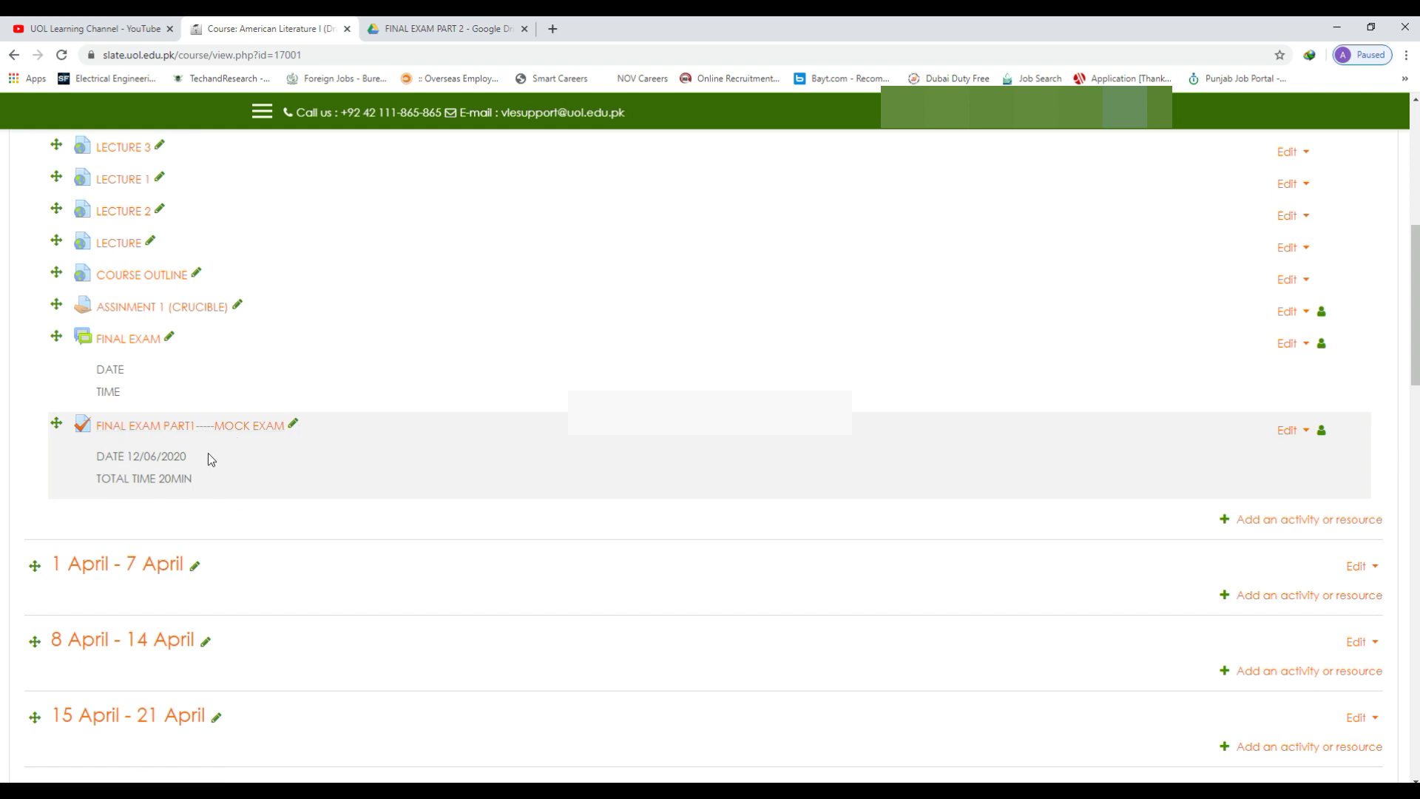
left_click(195, 429)
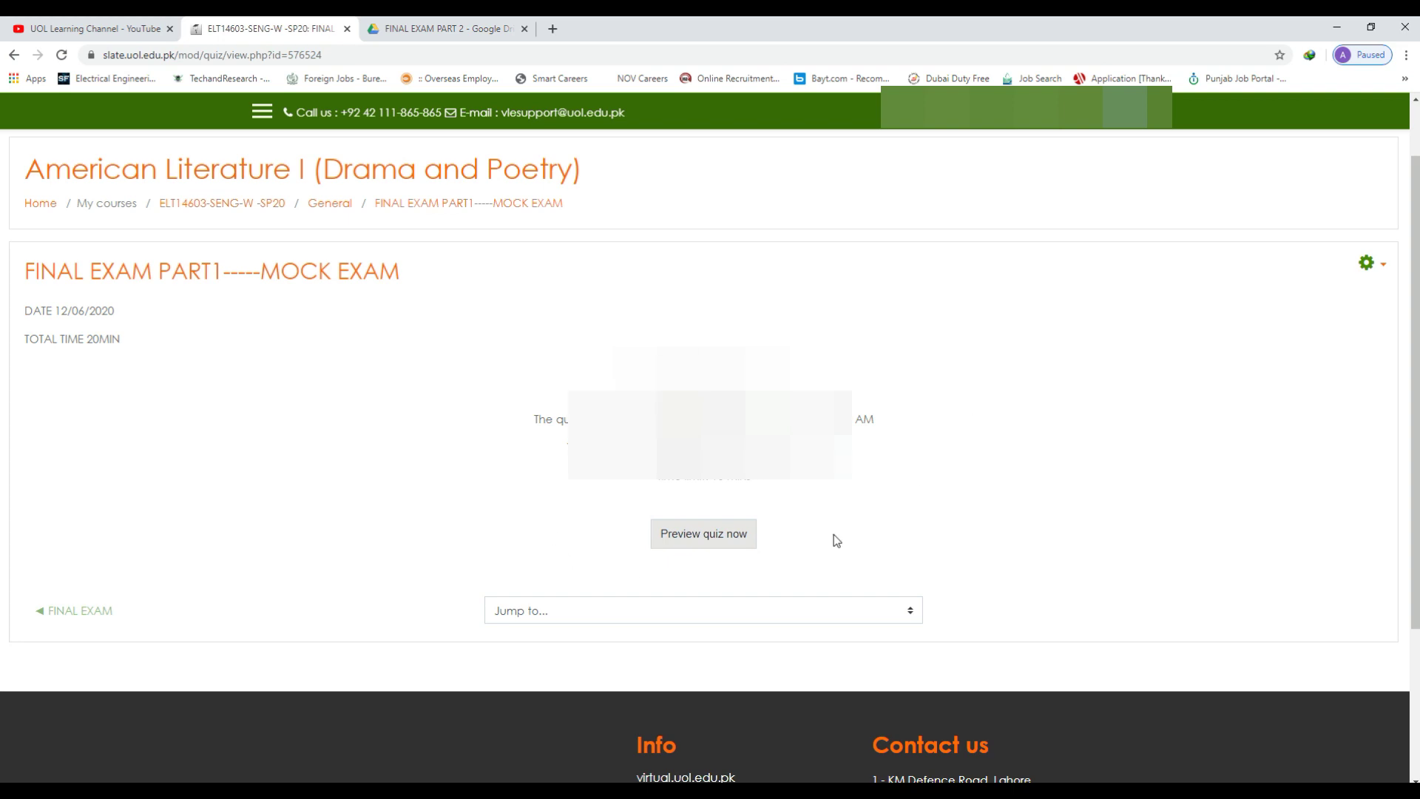
left_click(686, 547)
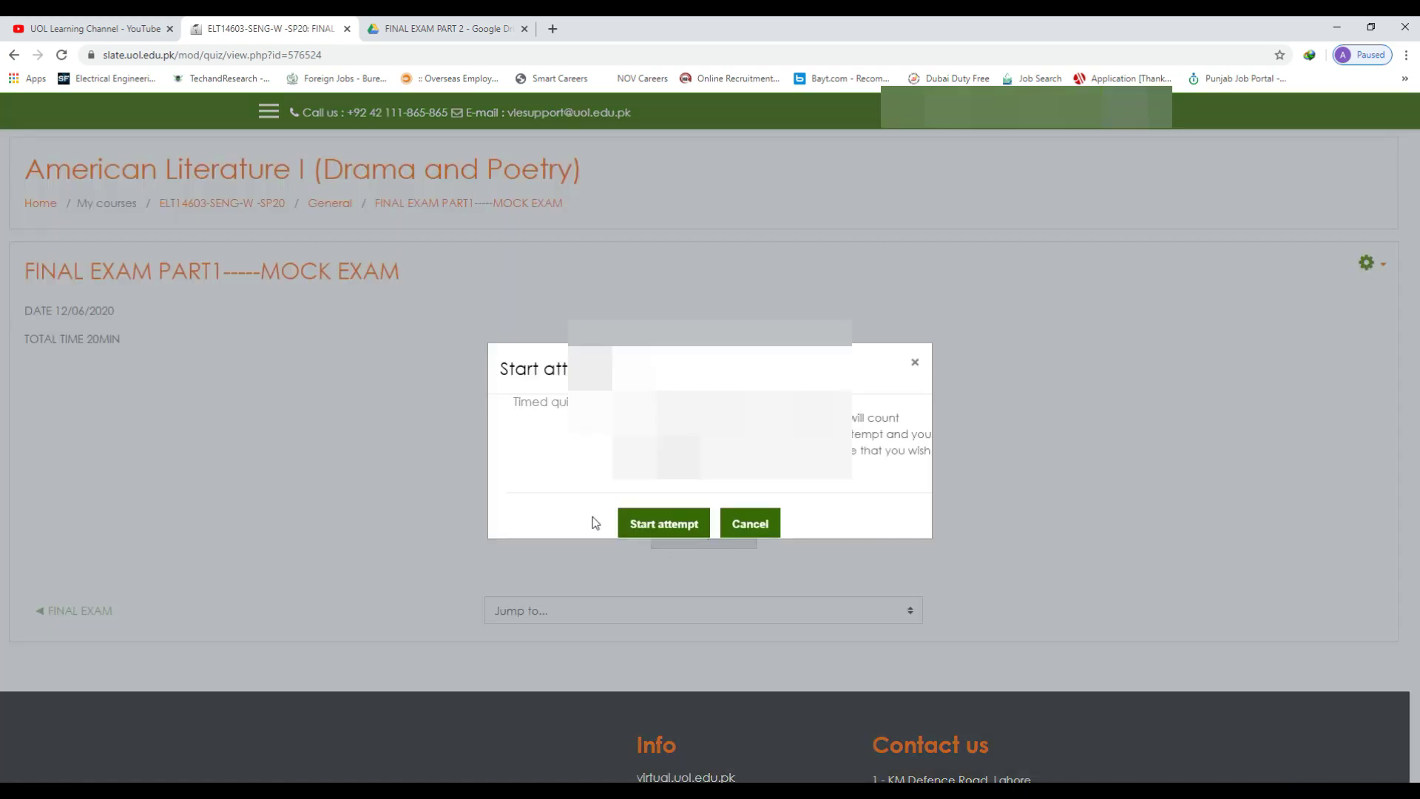
left_click(627, 524)
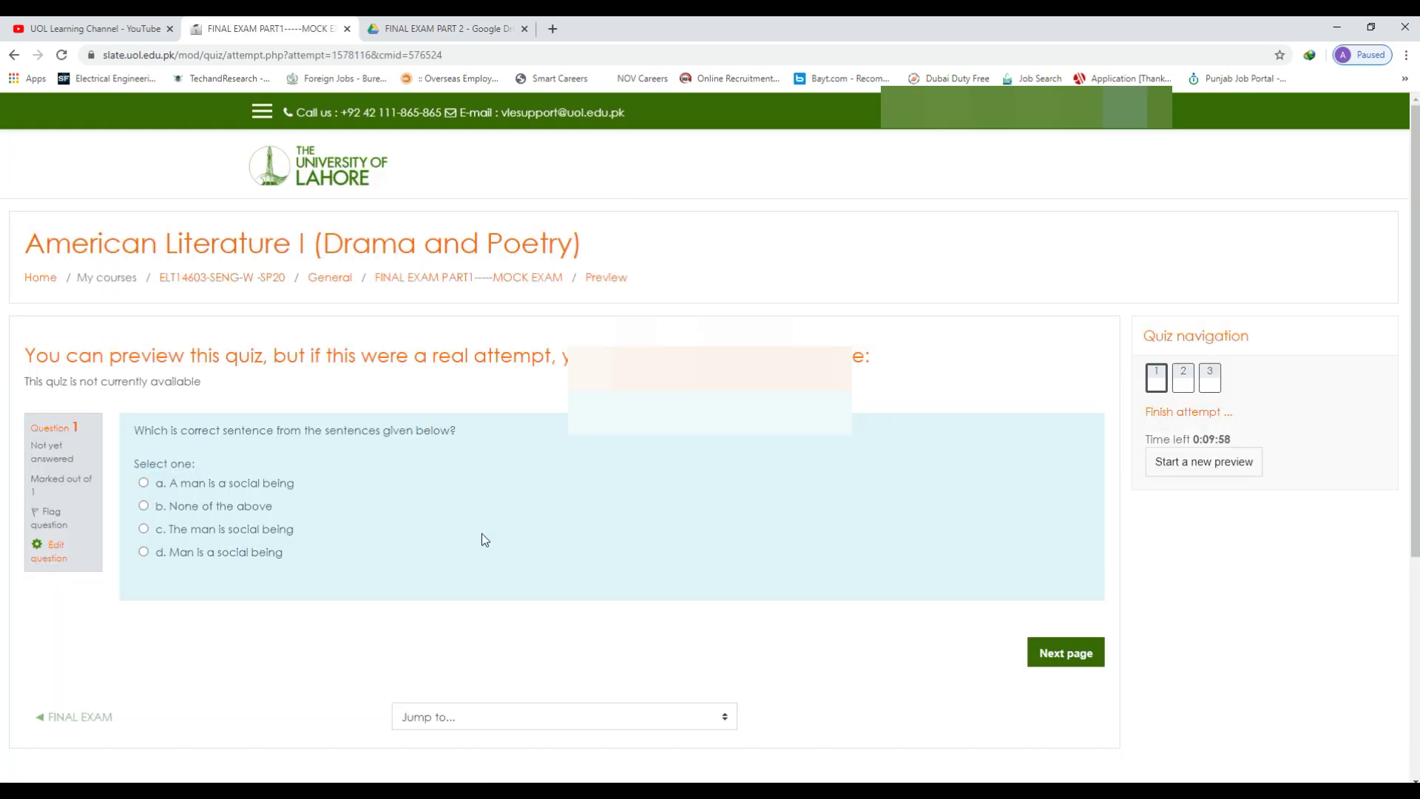
Step: Answer the three preview questions with "None of the above", "had asked" and "had gone", and finish the attempt
scroll(481, 536, "down", 1)
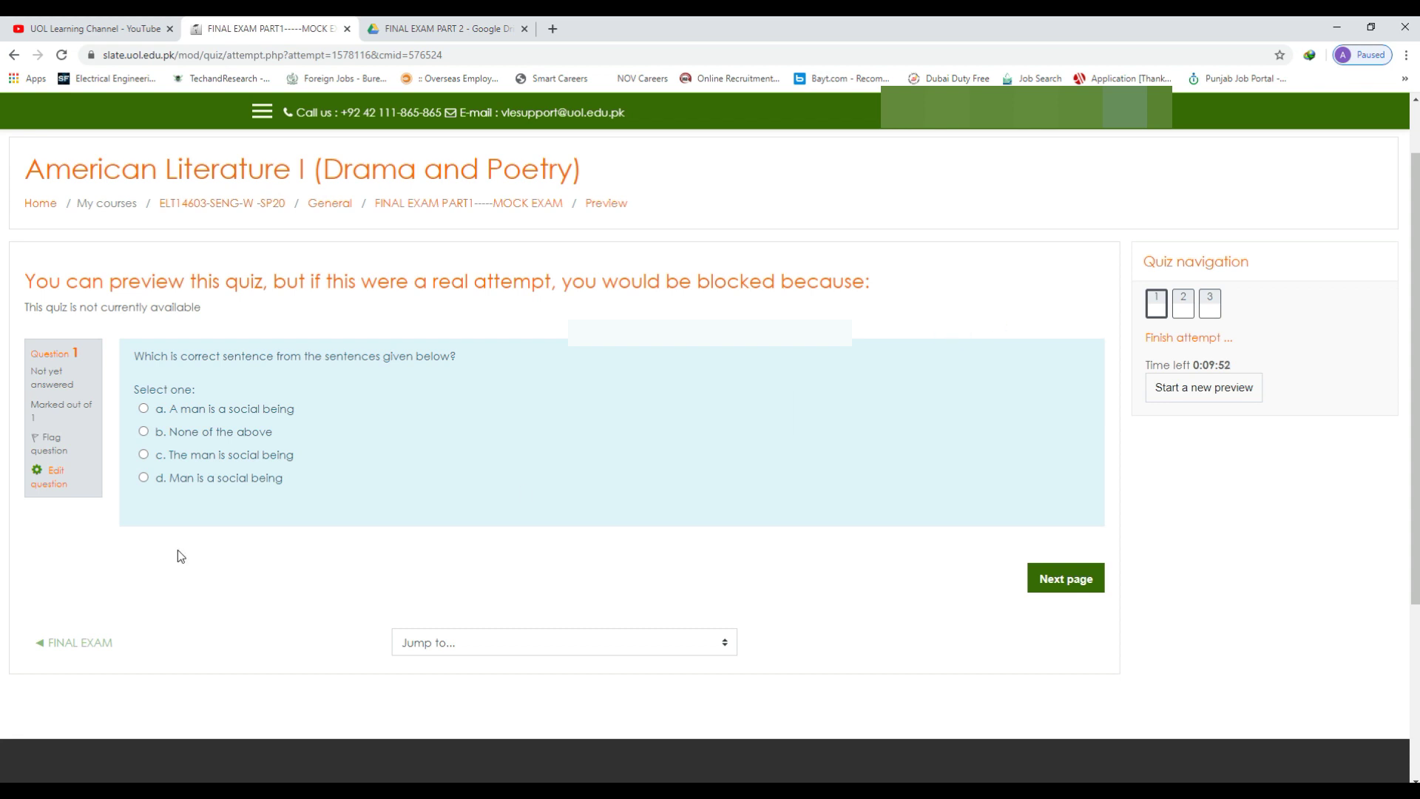
left_click(146, 433)
left_click(1035, 579)
left_click(144, 506)
left_click(1057, 654)
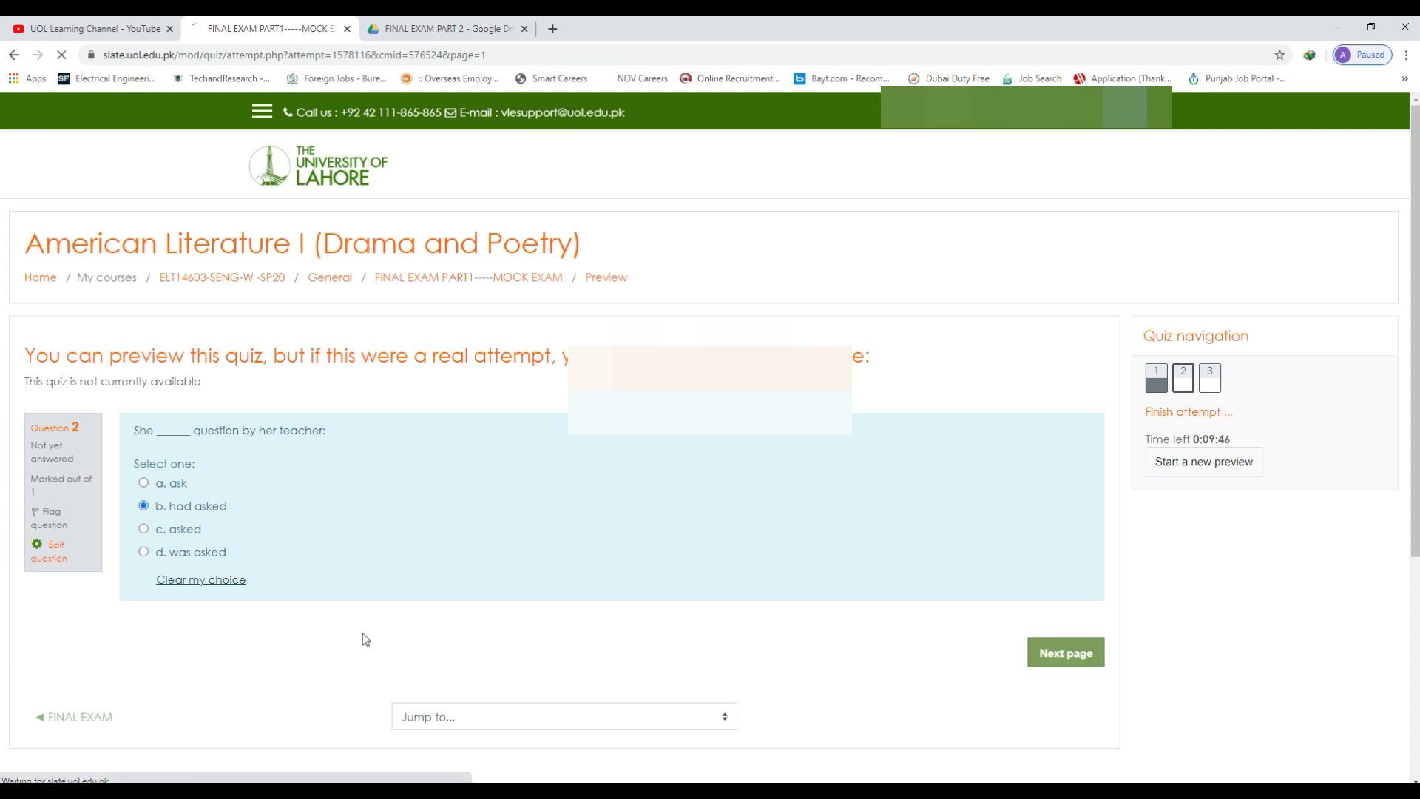
left_click(143, 528)
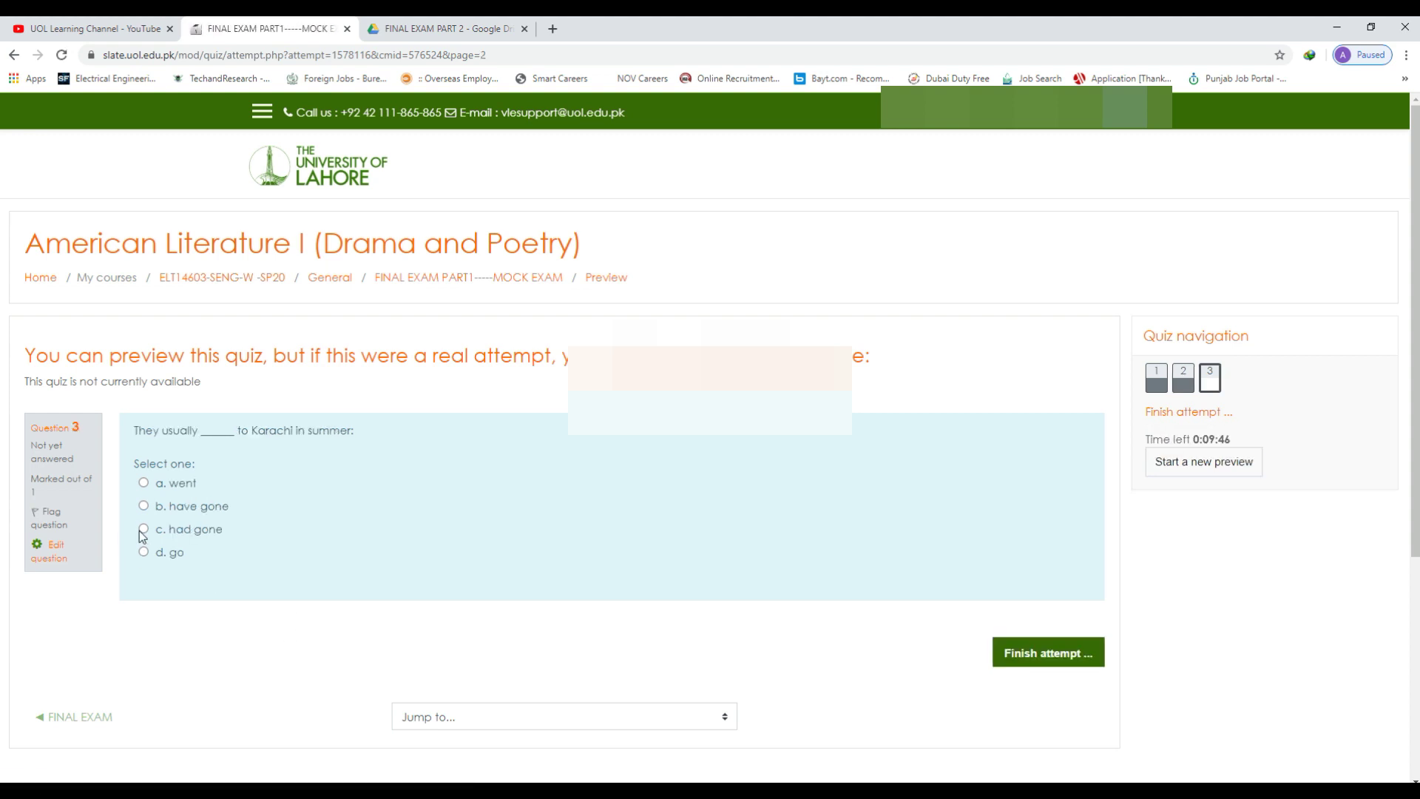
left_click(1002, 652)
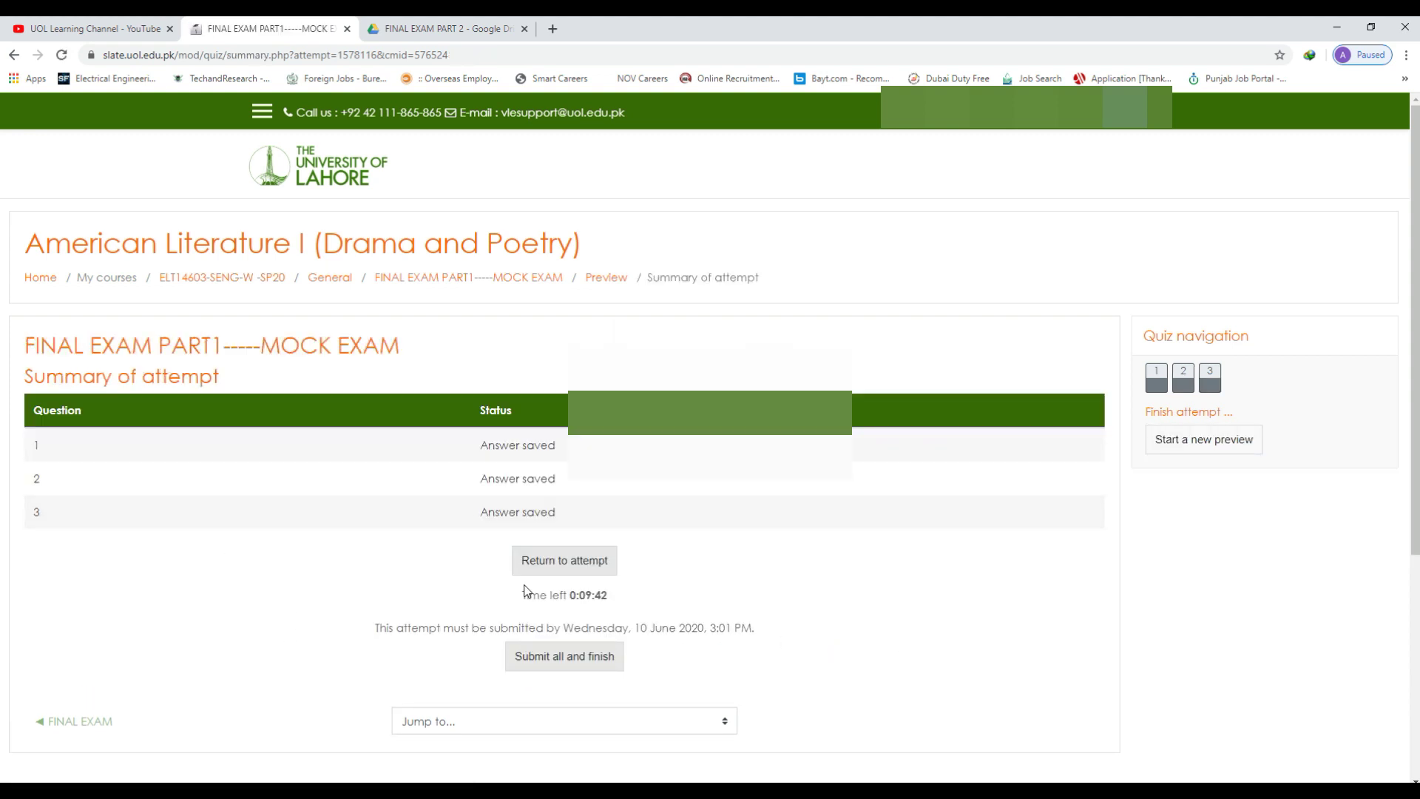
Step: Submit all answers of the preview attempt and look through the attempt review
scroll(487, 565, "down", 1)
left_click(564, 582)
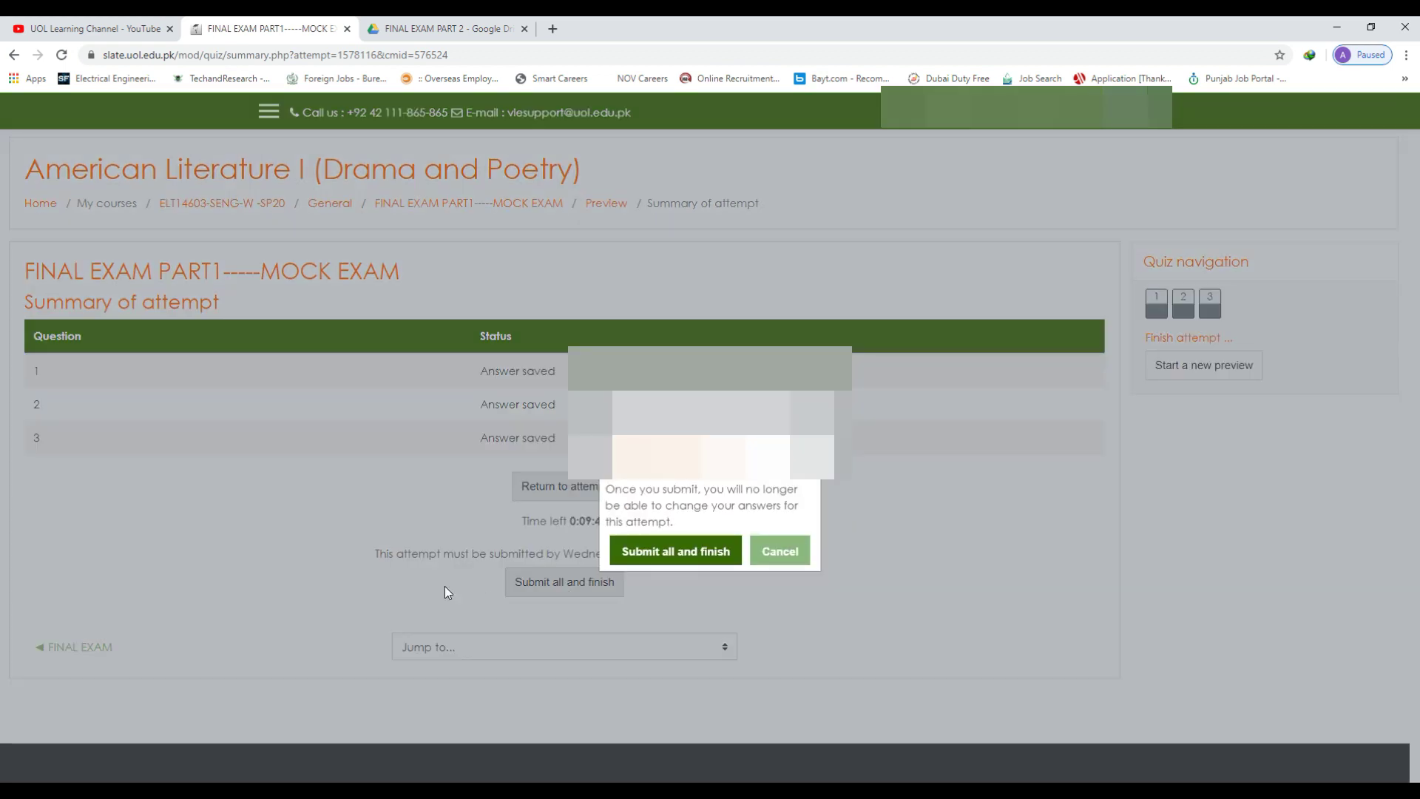
left_click(682, 556)
scroll(410, 557, "down", 5)
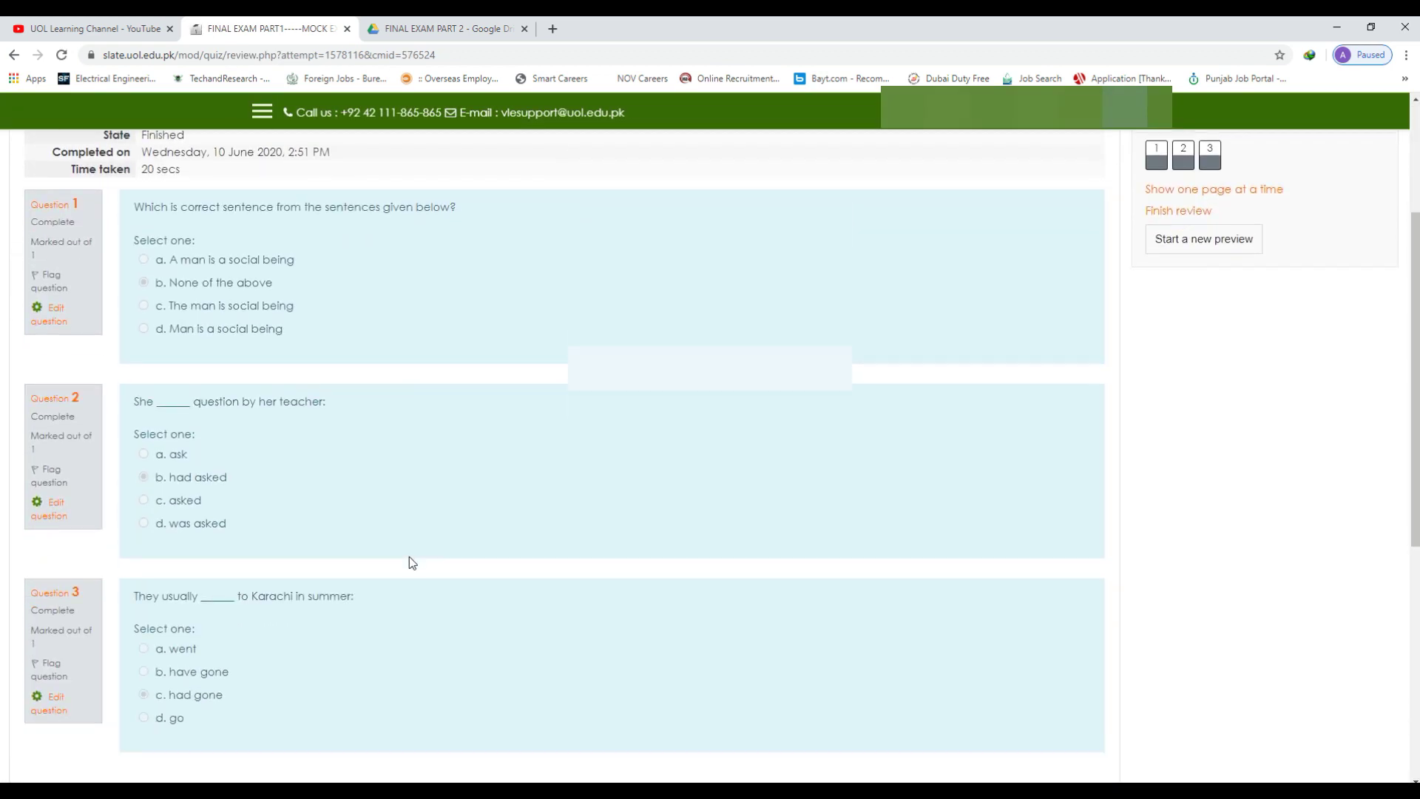
scroll(308, 578, "up", 3)
scroll(897, 611, "up", 1)
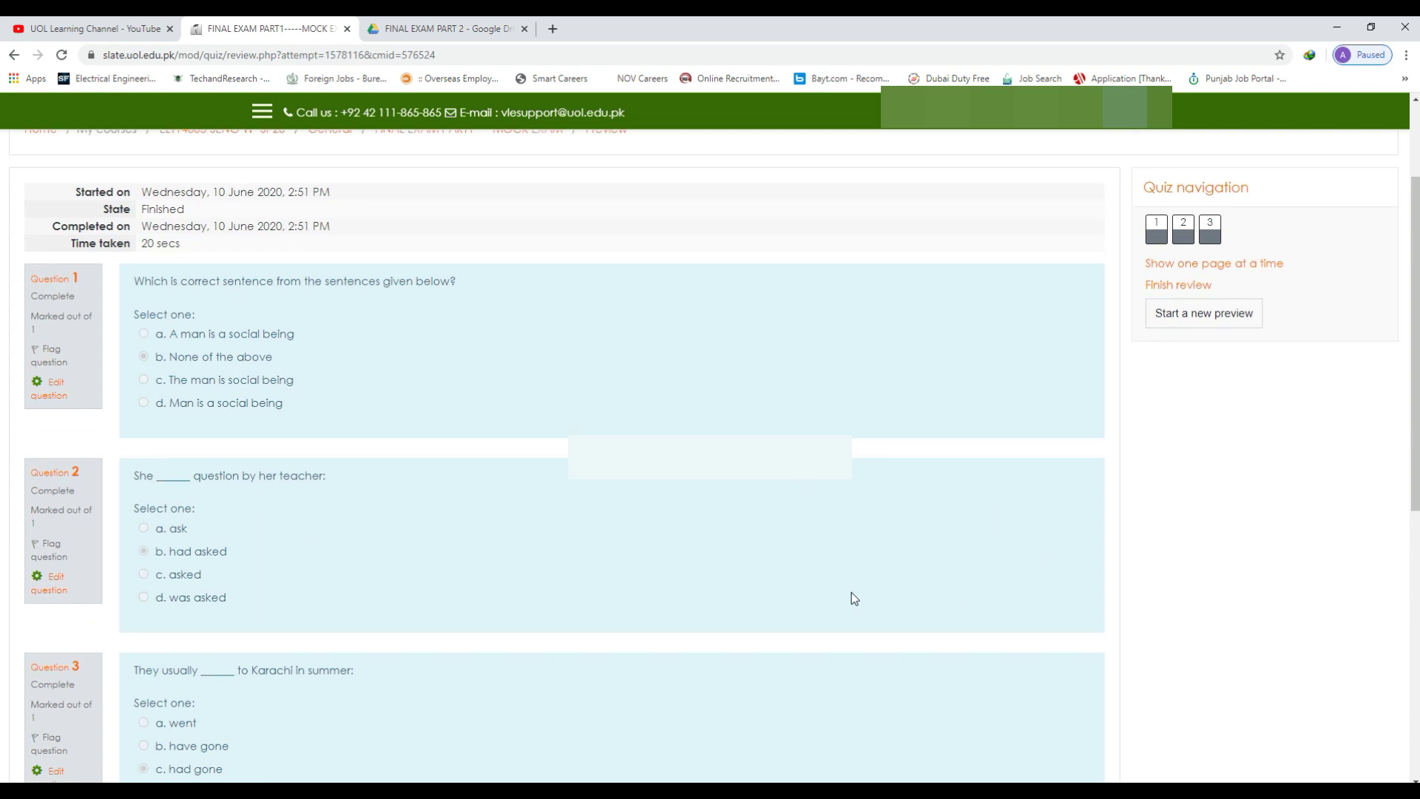
scroll(685, 552, "down", 5)
scroll(485, 520, "up", 5)
scroll(379, 337, "up", 1)
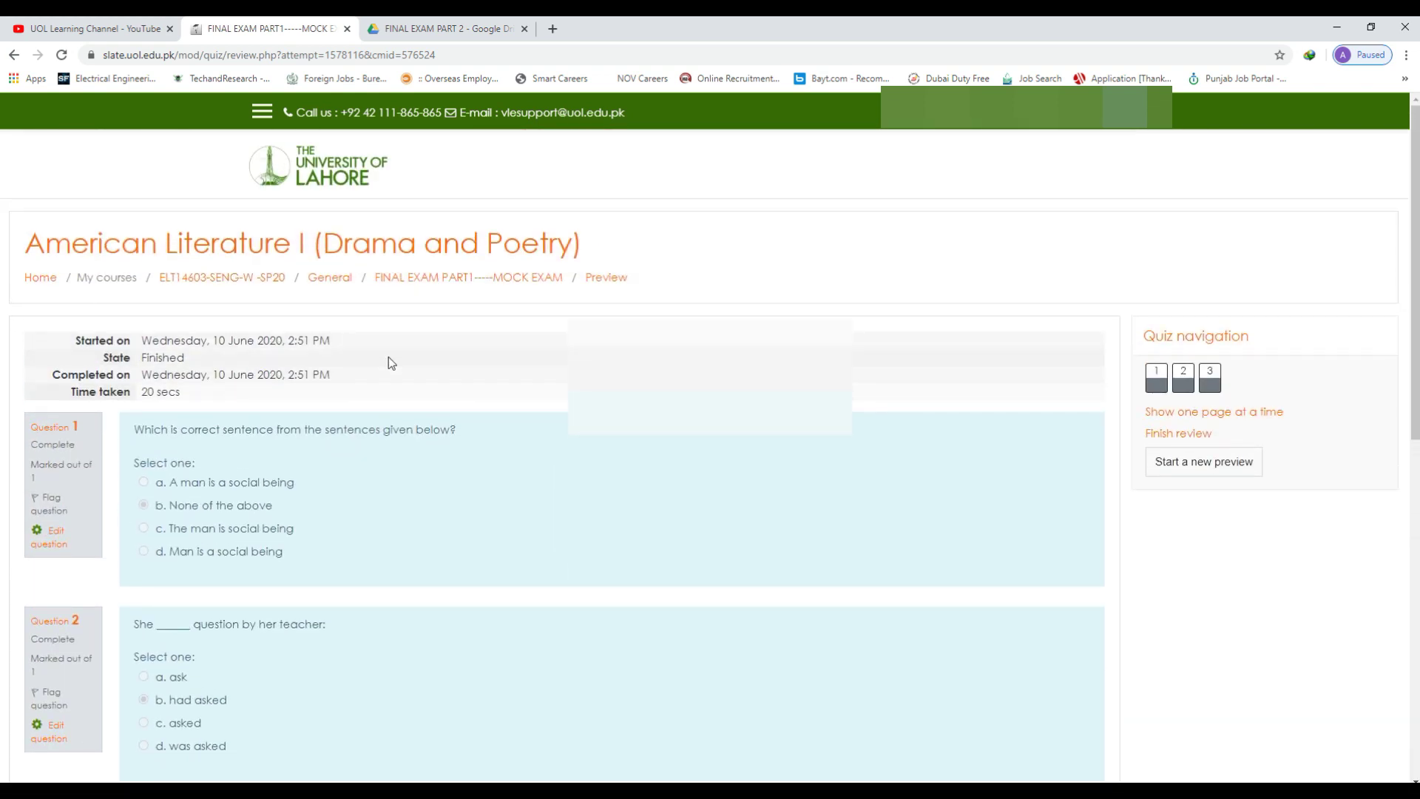
scroll(184, 406, "up", 1)
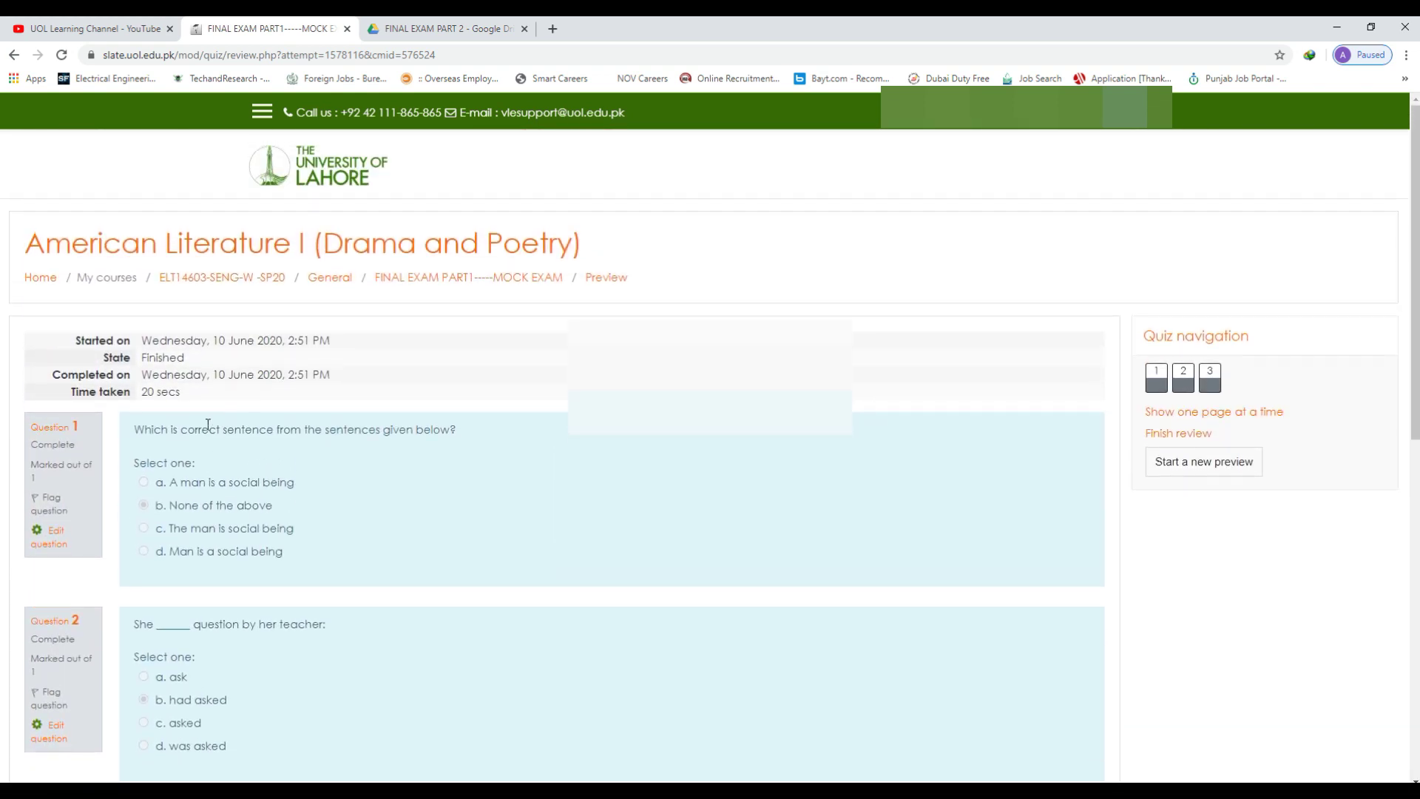
Step: Return to the course page and add a new Assignment activity below the mock exam quiz
left_click(200, 280)
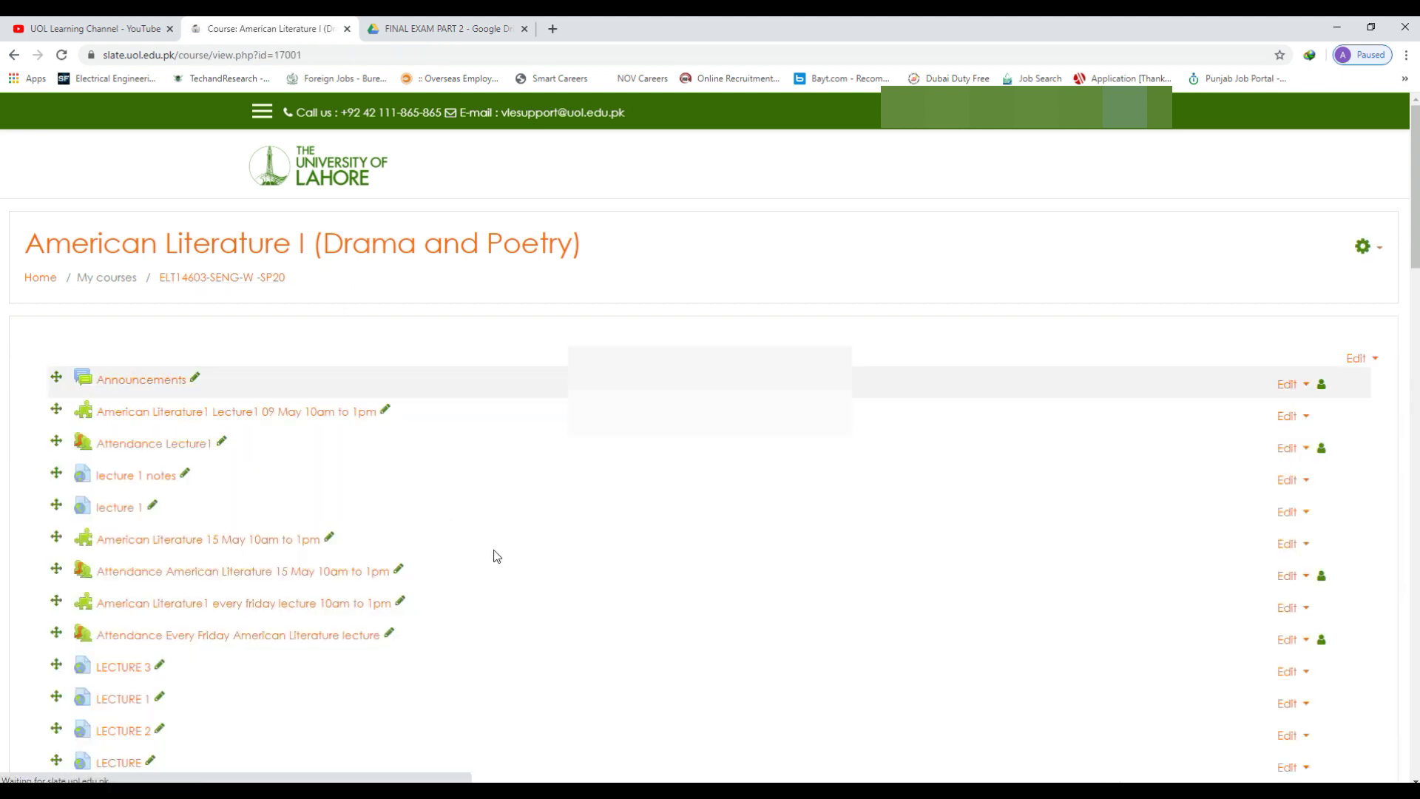
scroll(474, 529, "down", 6)
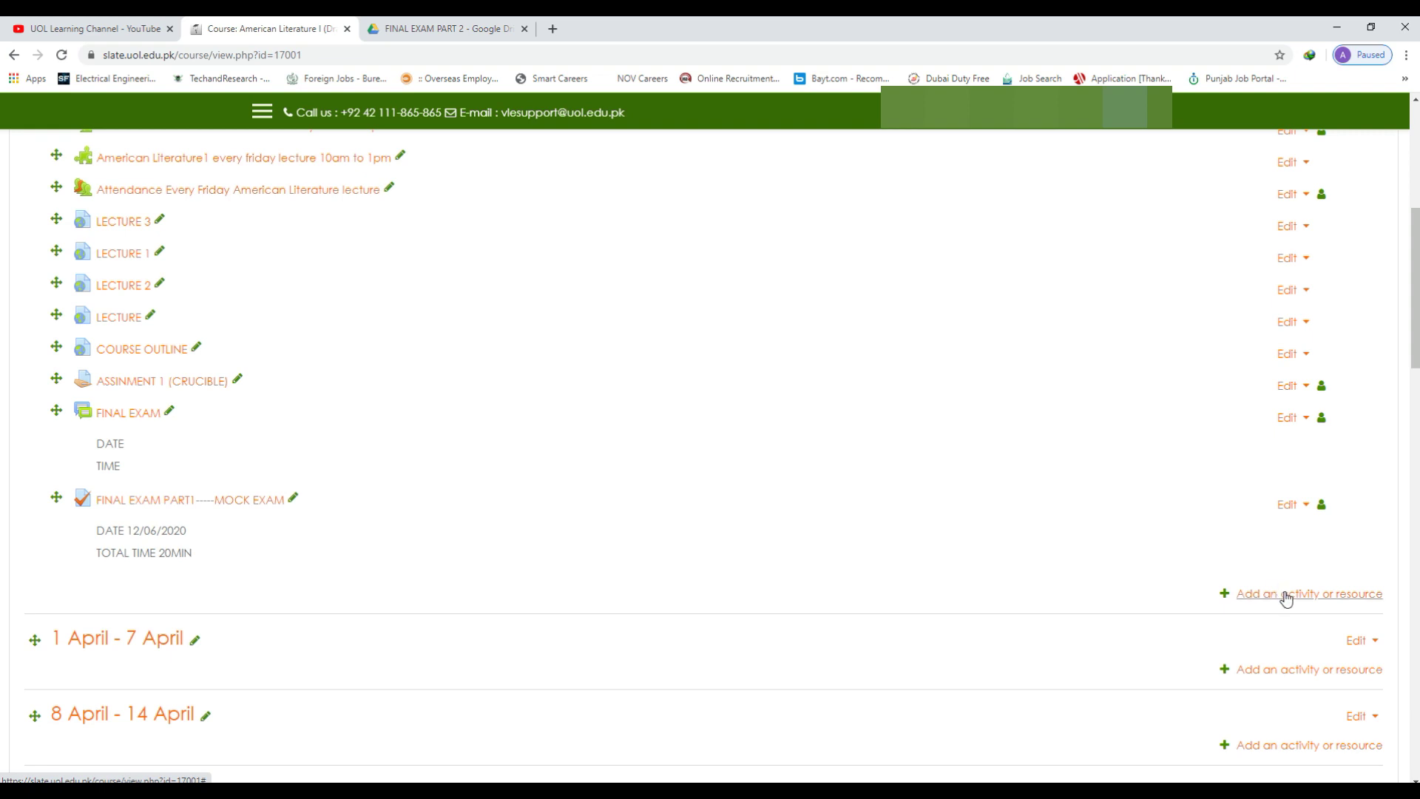
left_click(1281, 595)
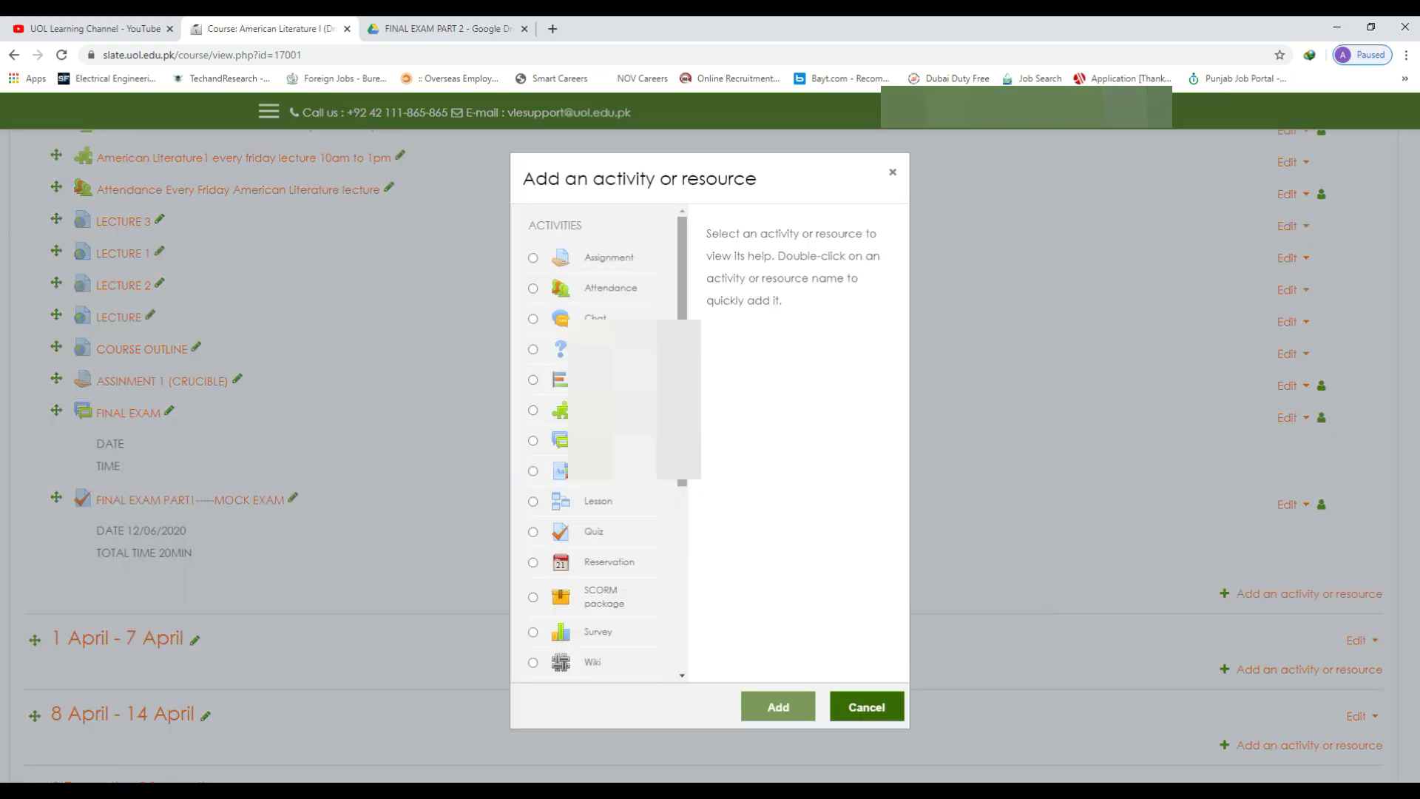
left_click(534, 258)
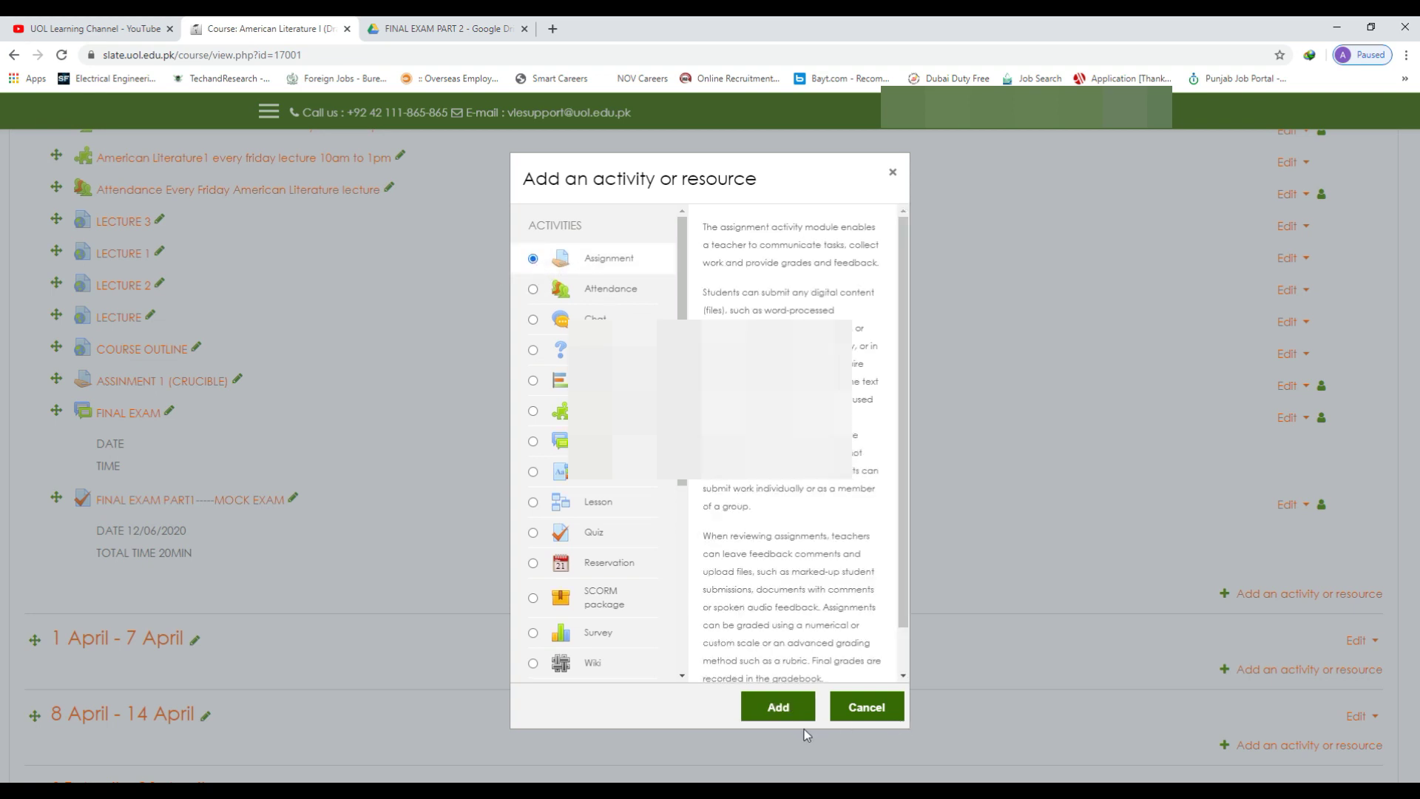
left_click(775, 710)
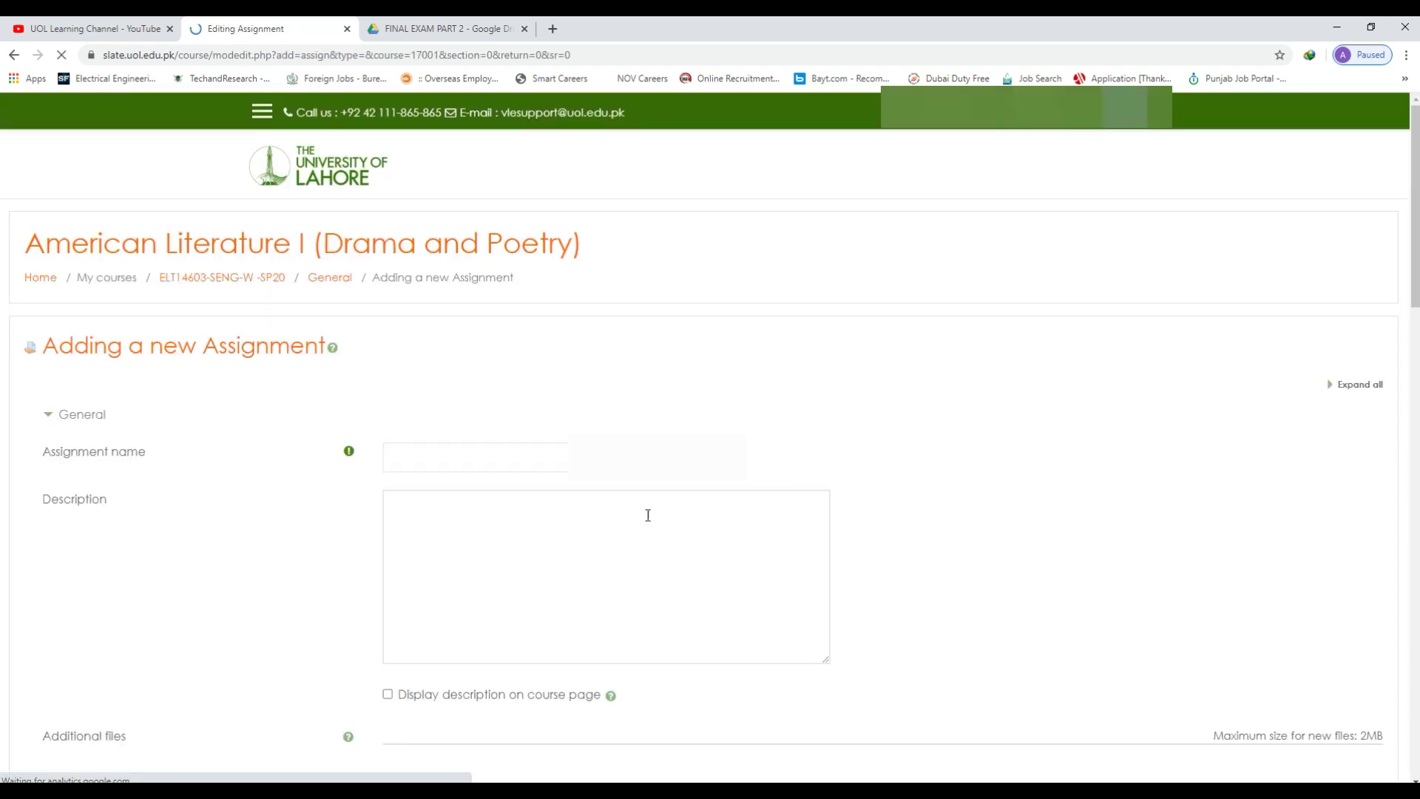
Step: Name the assignment "FINAL EXAM PART 2----MOCK EXAM"
left_click(414, 460)
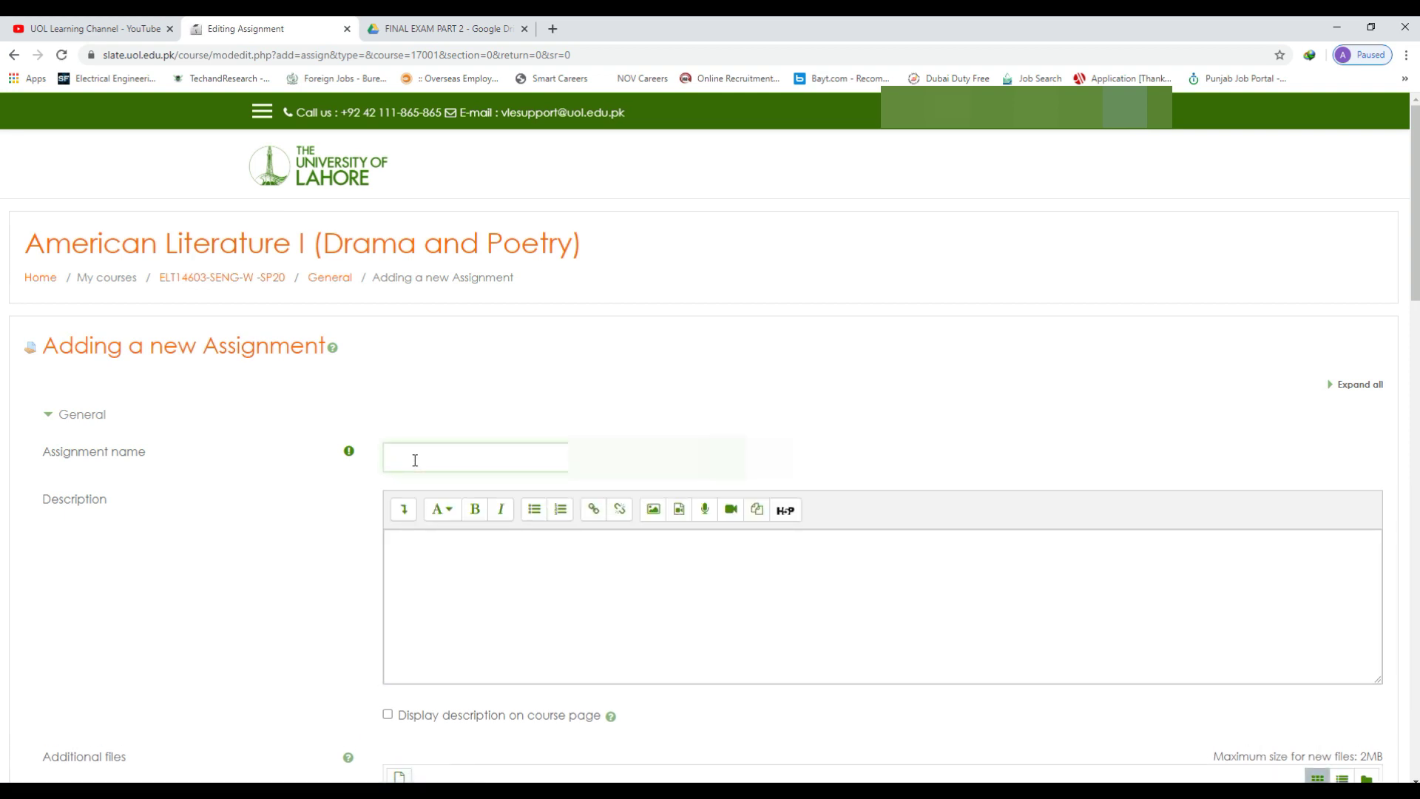
type("FINAL EXAM PART")
type("2----MOCK EXA")
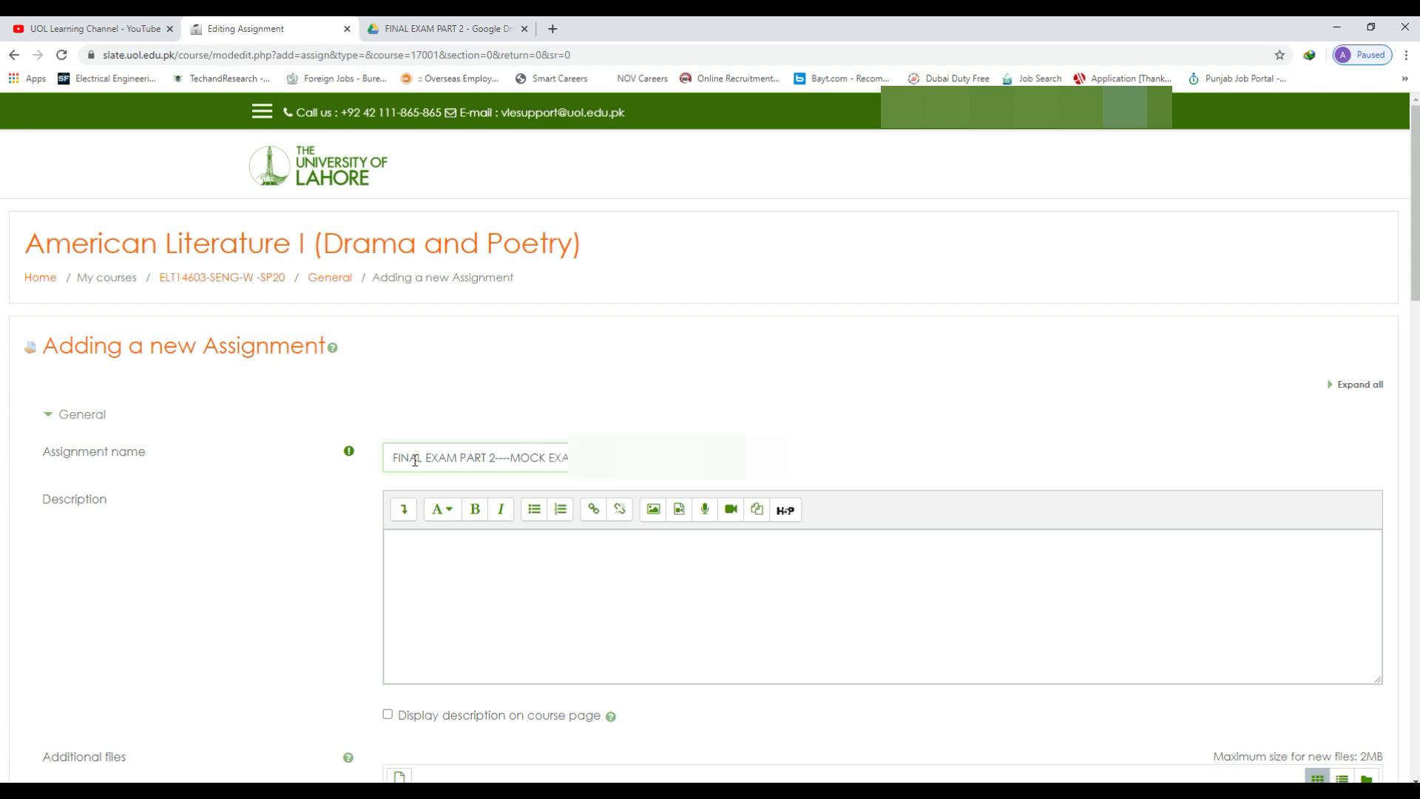
type("M")
Step: Write the assignment description as two lines, "DATE" and "TOTAL TIME"
scroll(466, 484, "down", 3)
left_click(466, 369)
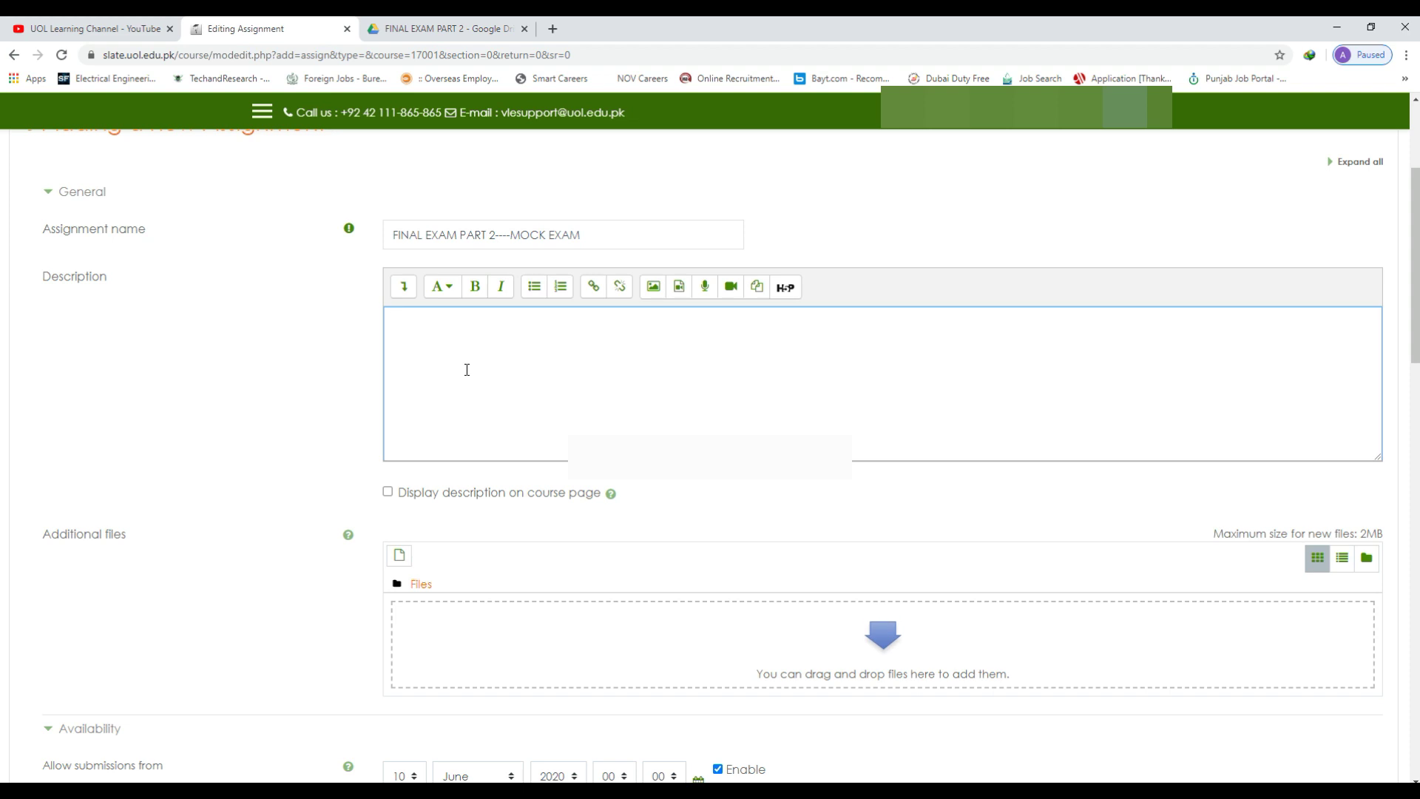
type("DATE")
key("Return")
type("T")
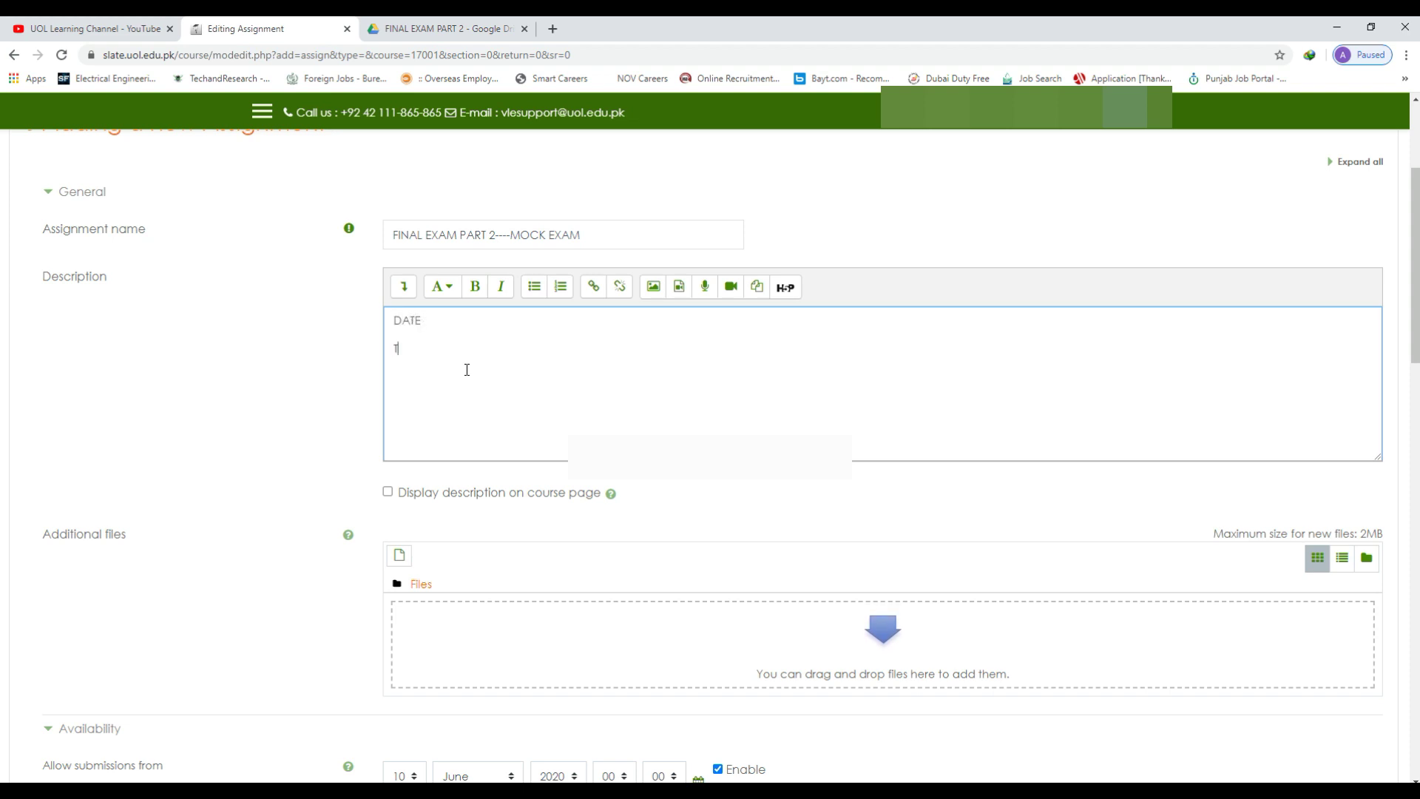
type("OTAL TIME")
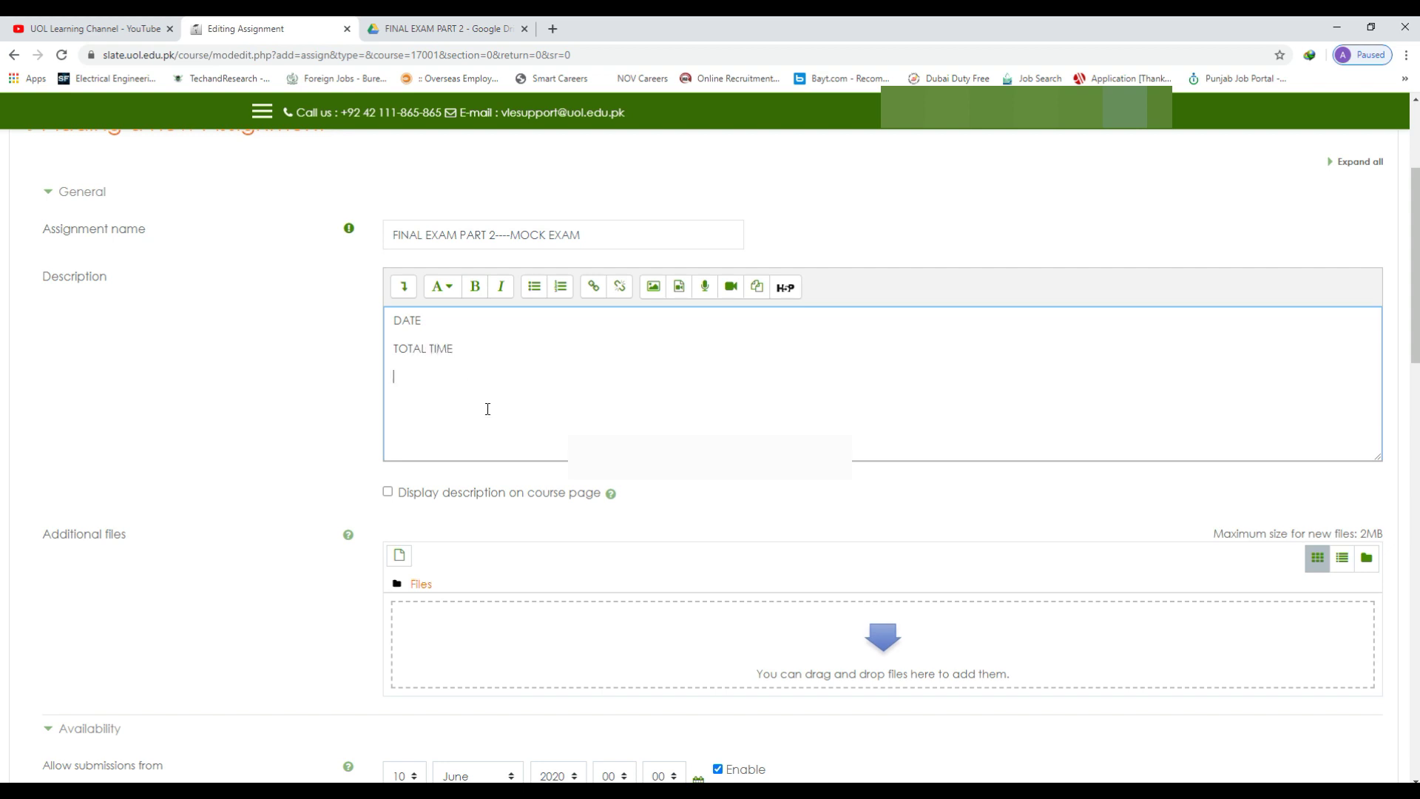
Step: Attach QUESTIONS.txt from the FINAL EXAM folder in Cloud Upload as an additional file of the assignment
scroll(291, 478, "down", 2)
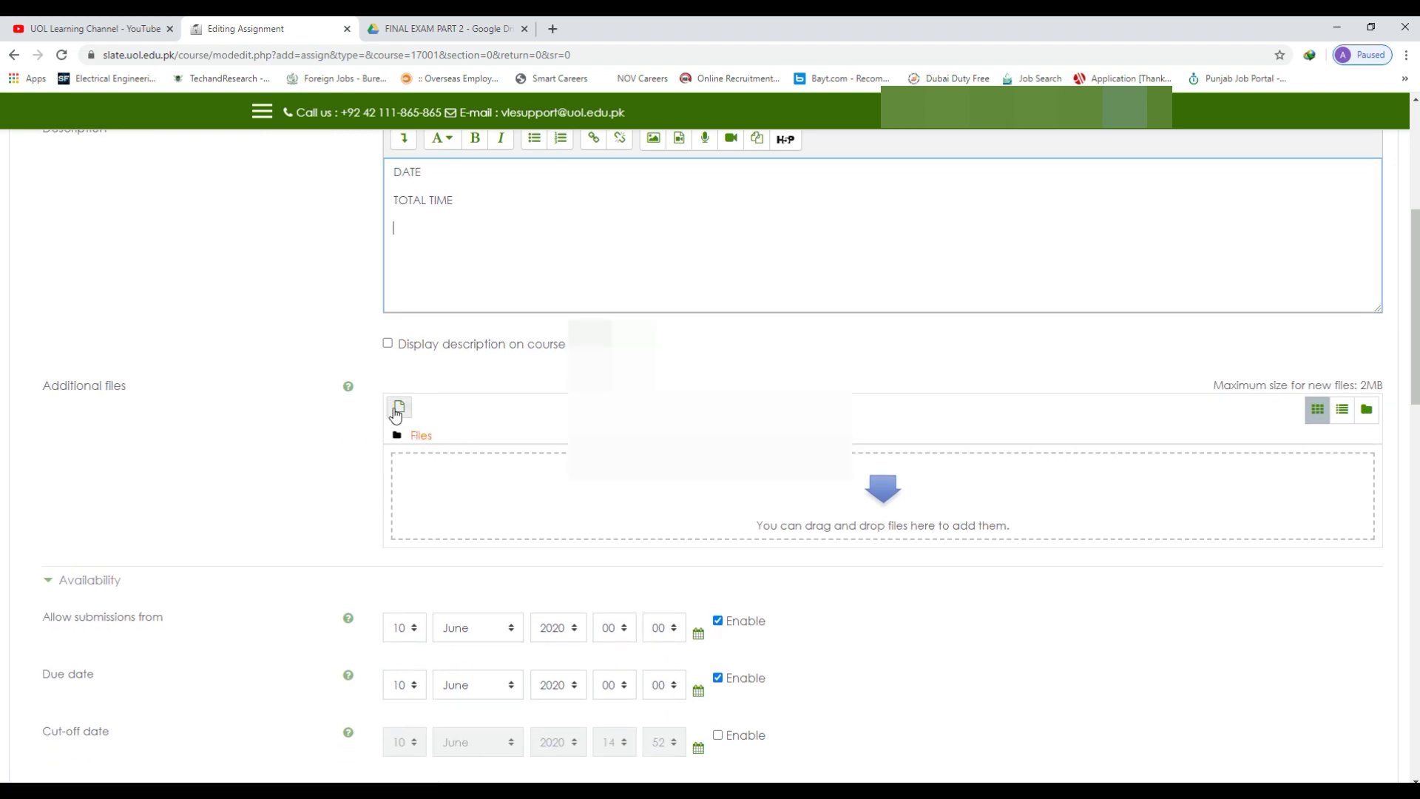
left_click(398, 409)
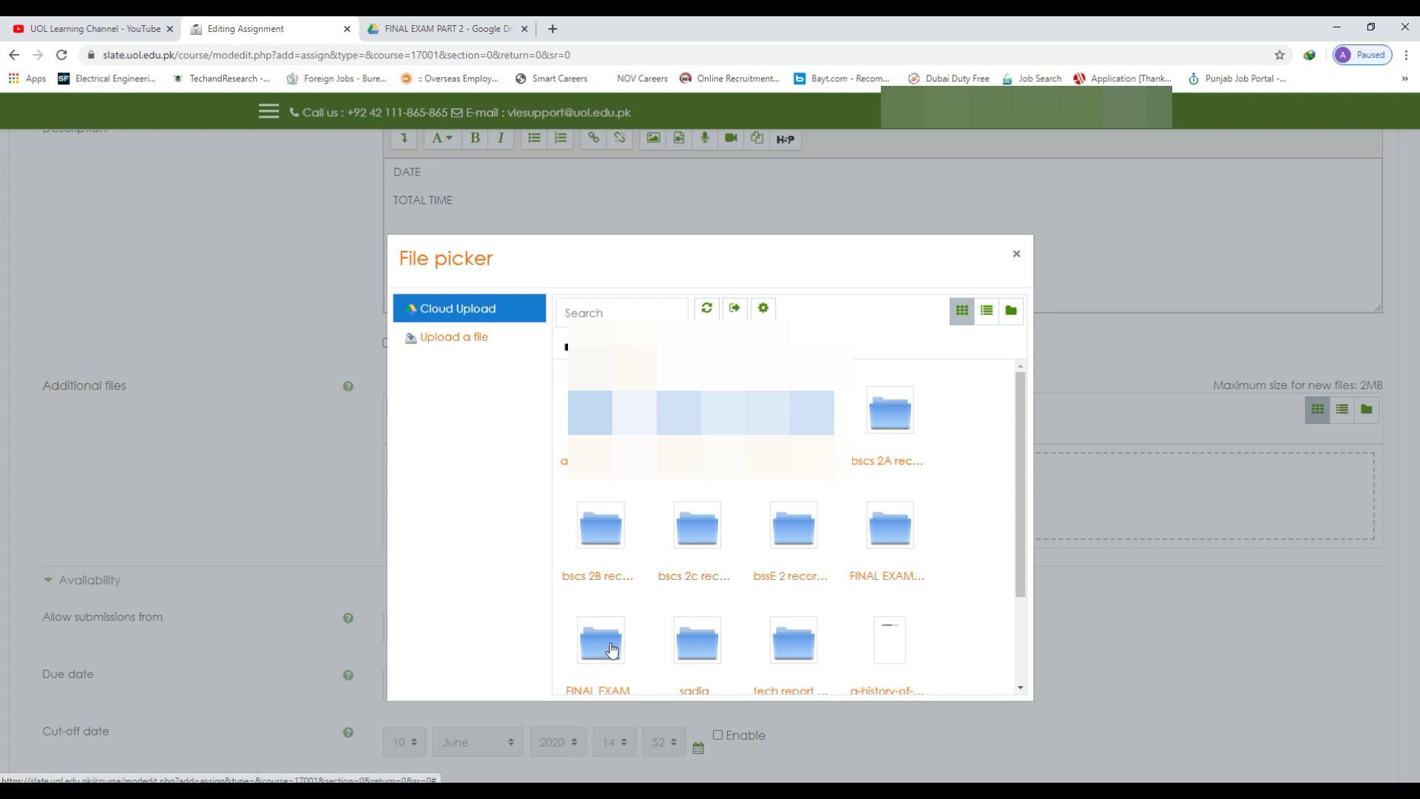
scroll(602, 642, "down", 1)
left_click(607, 580)
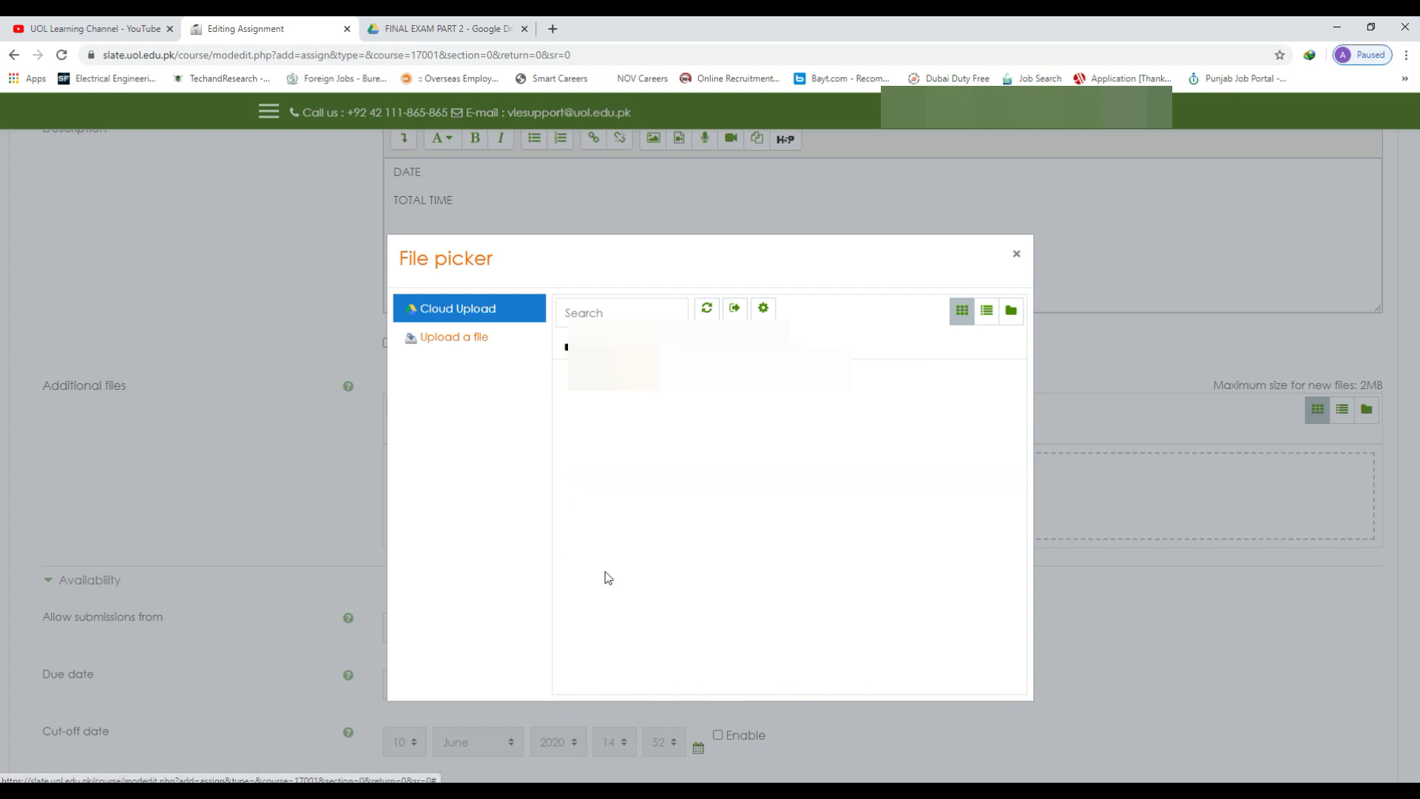
left_click(591, 436)
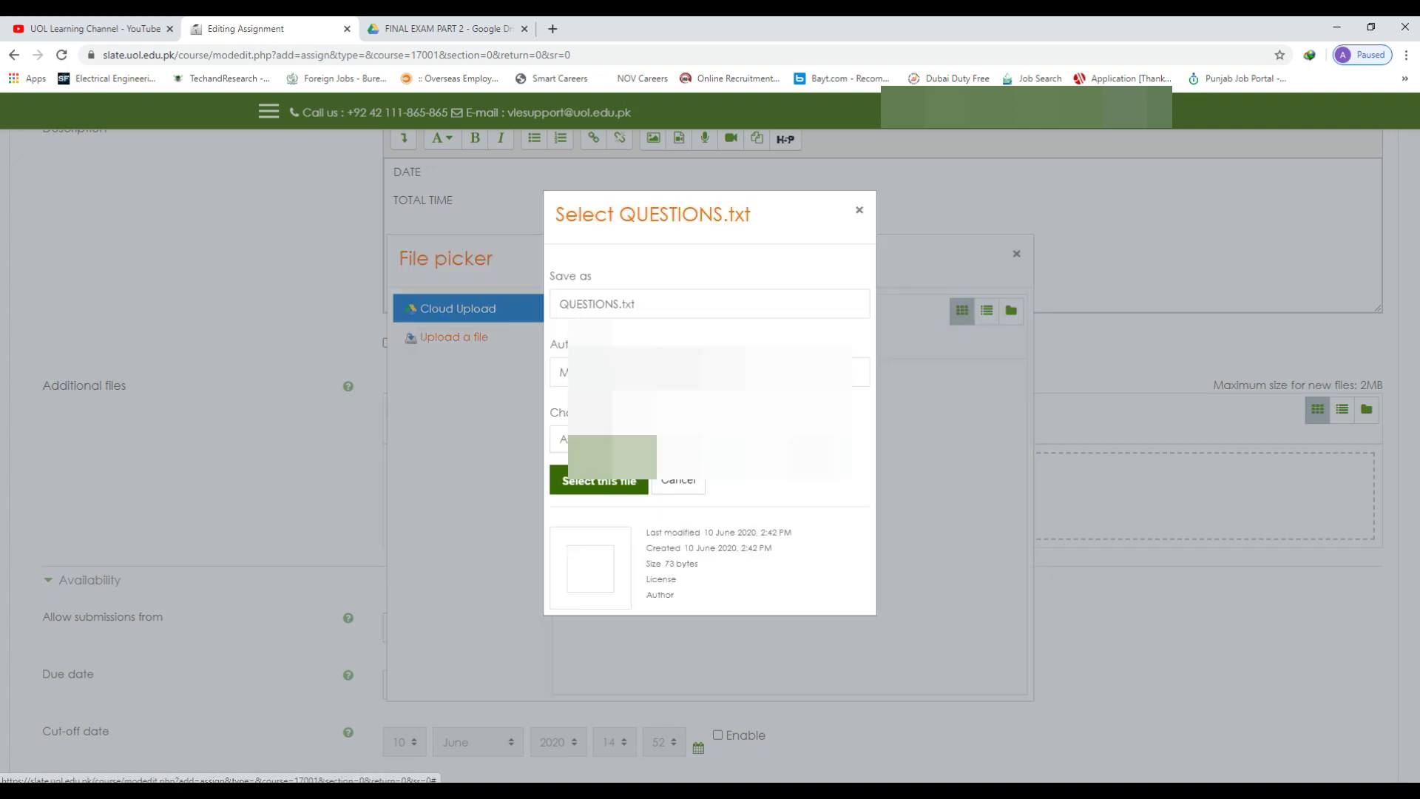
left_click(602, 481)
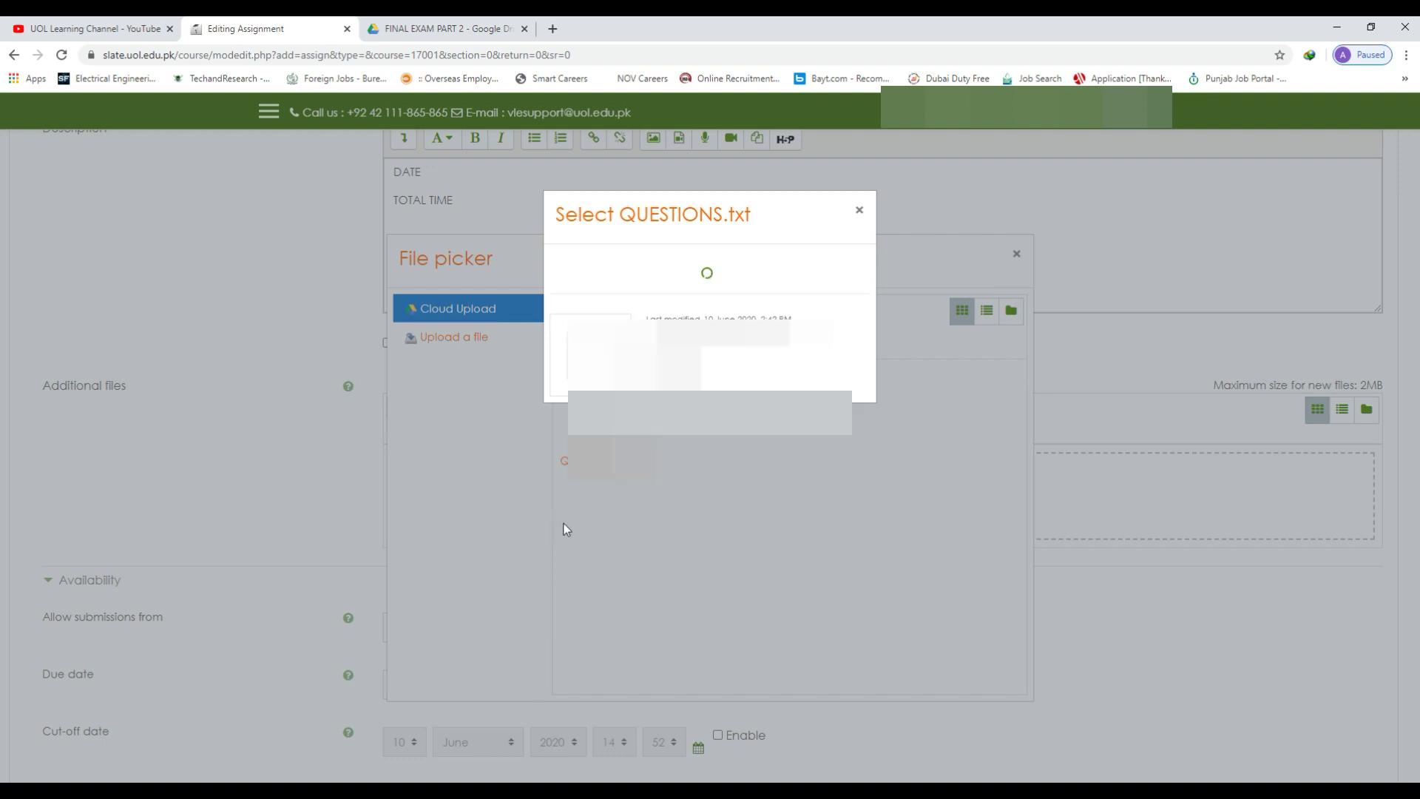
scroll(561, 529, "down", 2)
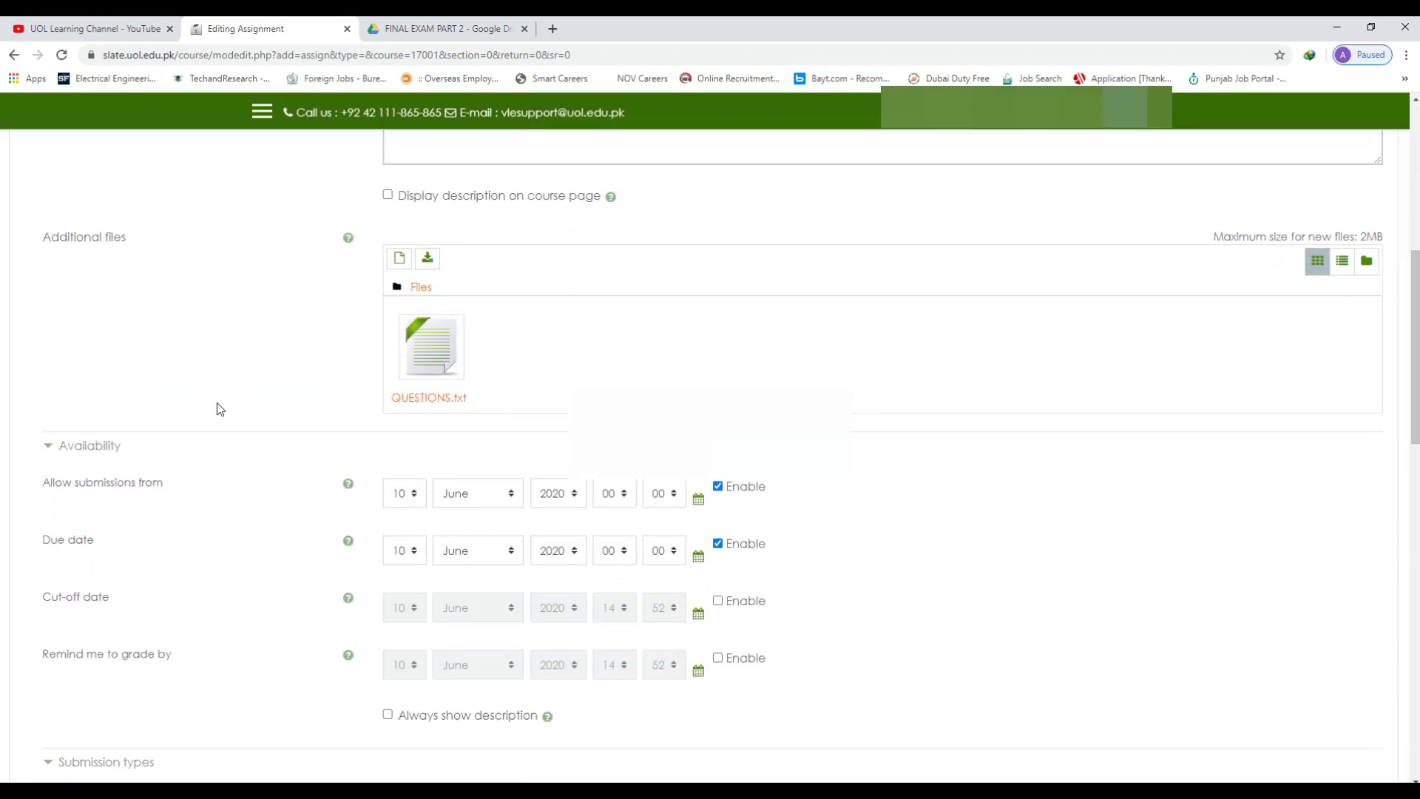
Step: Set the day of both the submission opening date and the due date to 12 June 2020
left_click(413, 494)
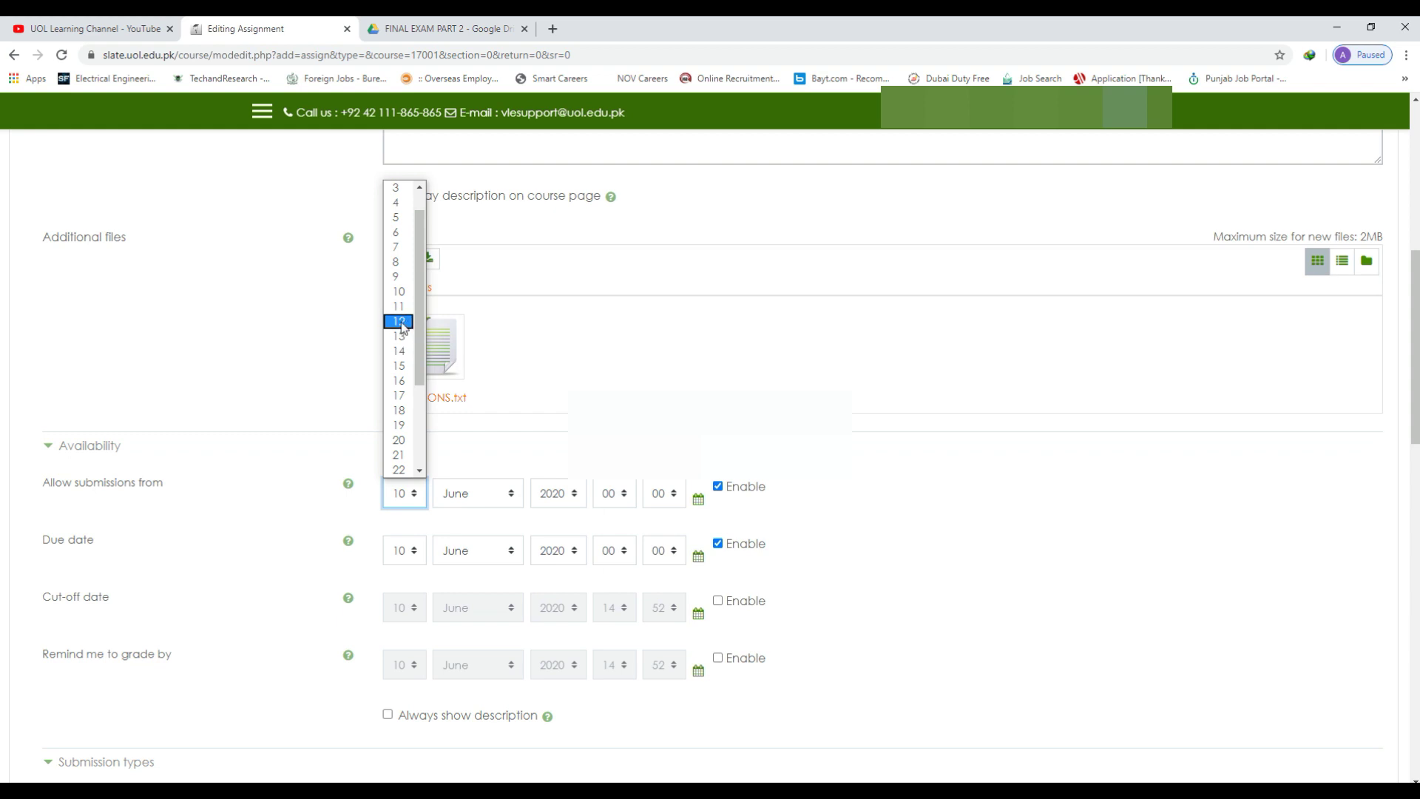
left_click(406, 493)
left_click(413, 549)
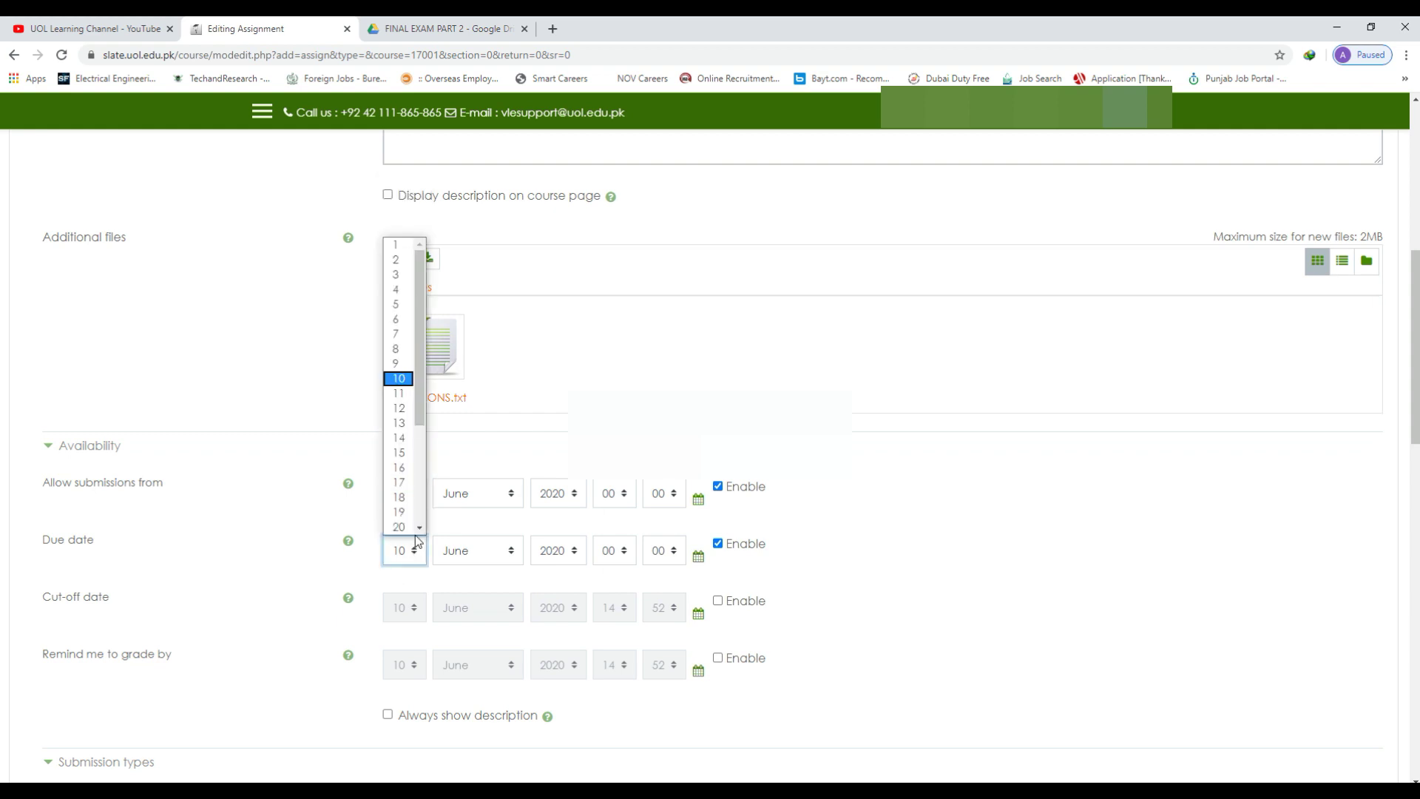
left_click(400, 407)
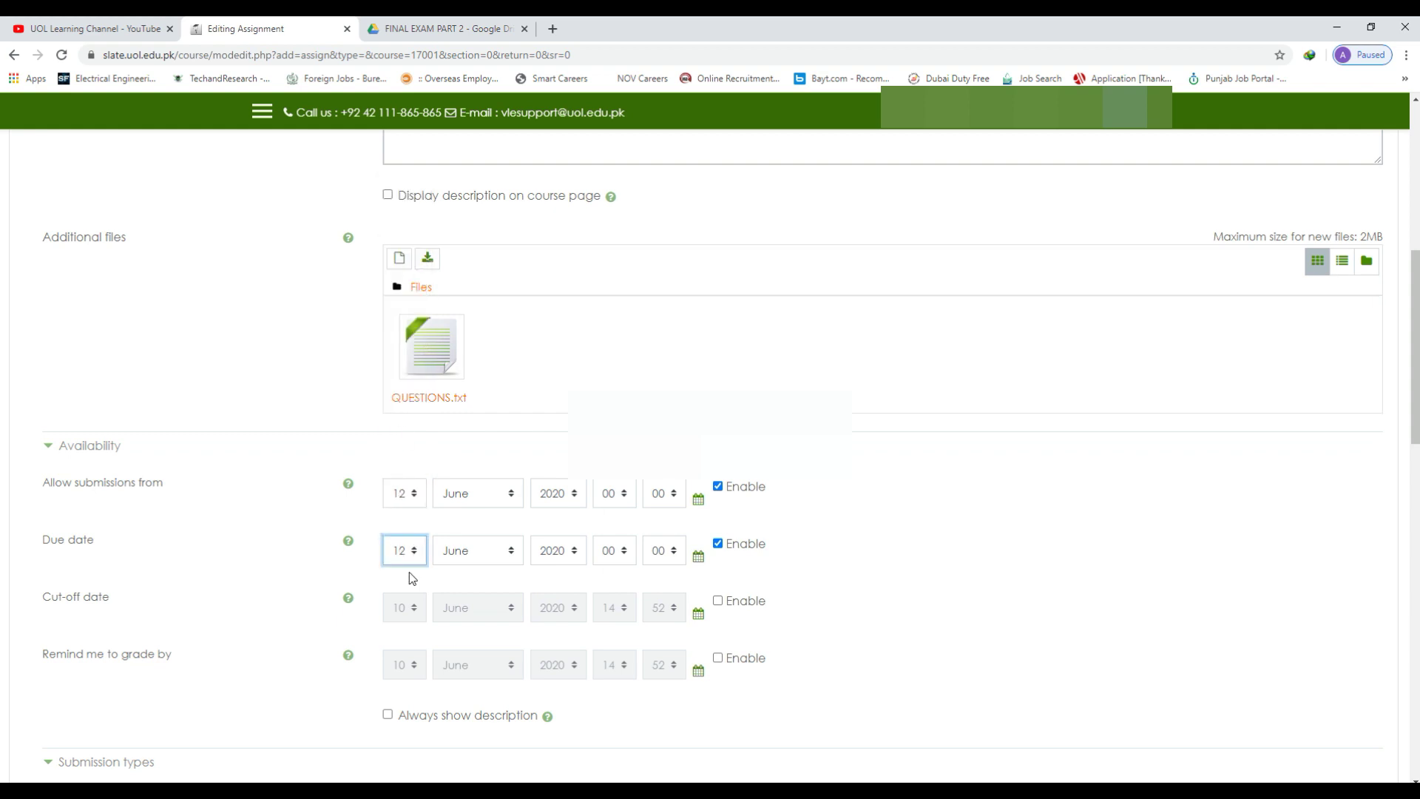
Step: Set the assignment's submission opening time to 09:15 and its due time to 11:00
left_click(625, 495)
left_click(608, 320)
left_click(664, 494)
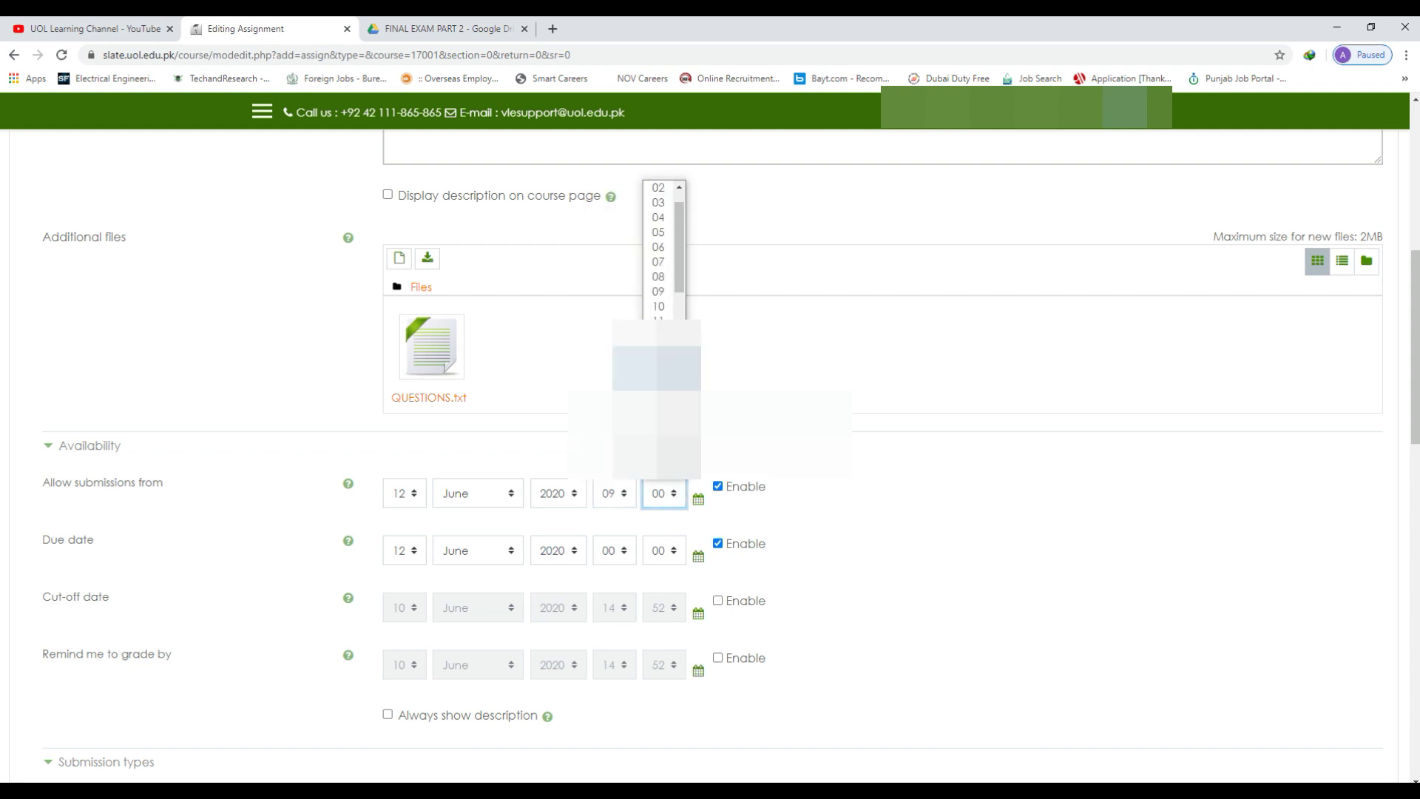
left_click(659, 380)
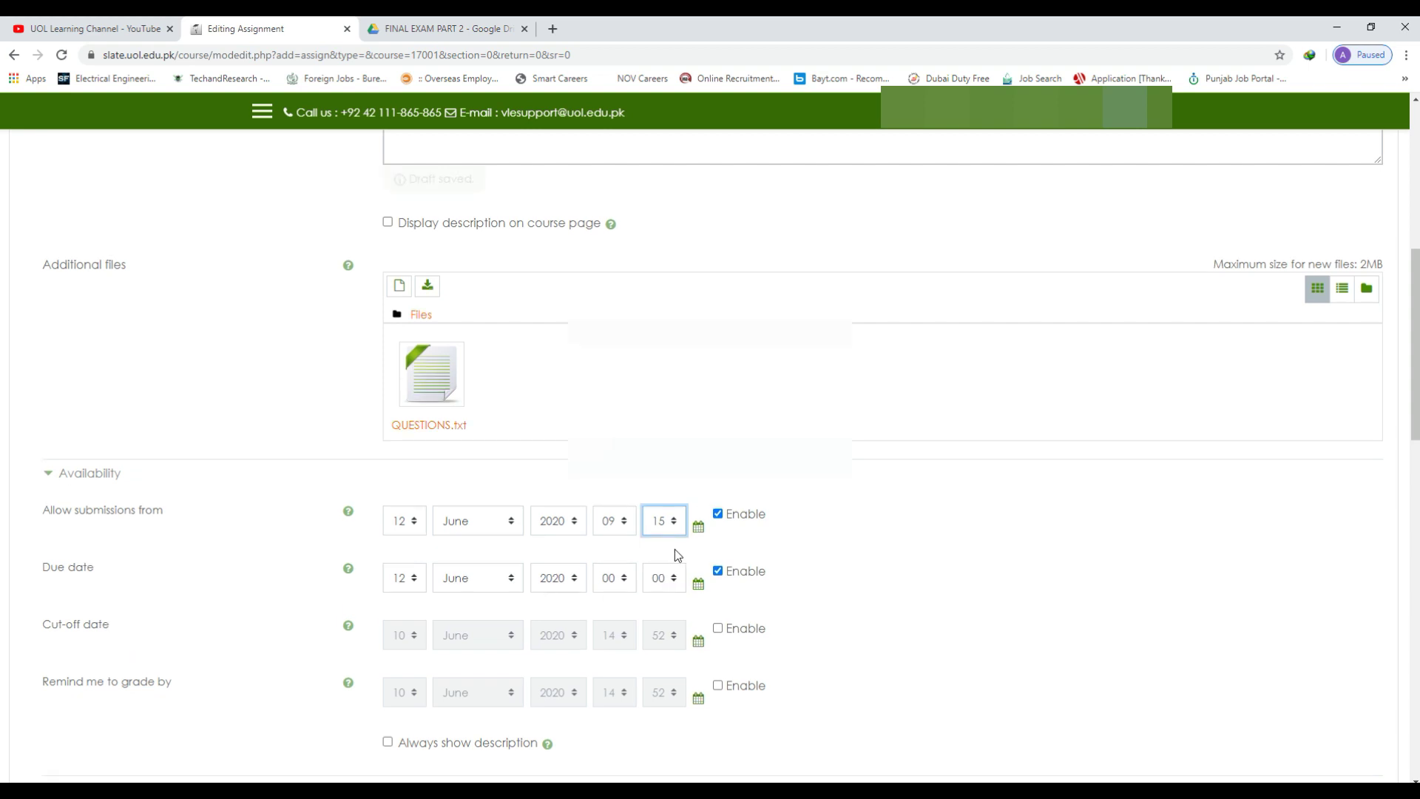
left_click(675, 580)
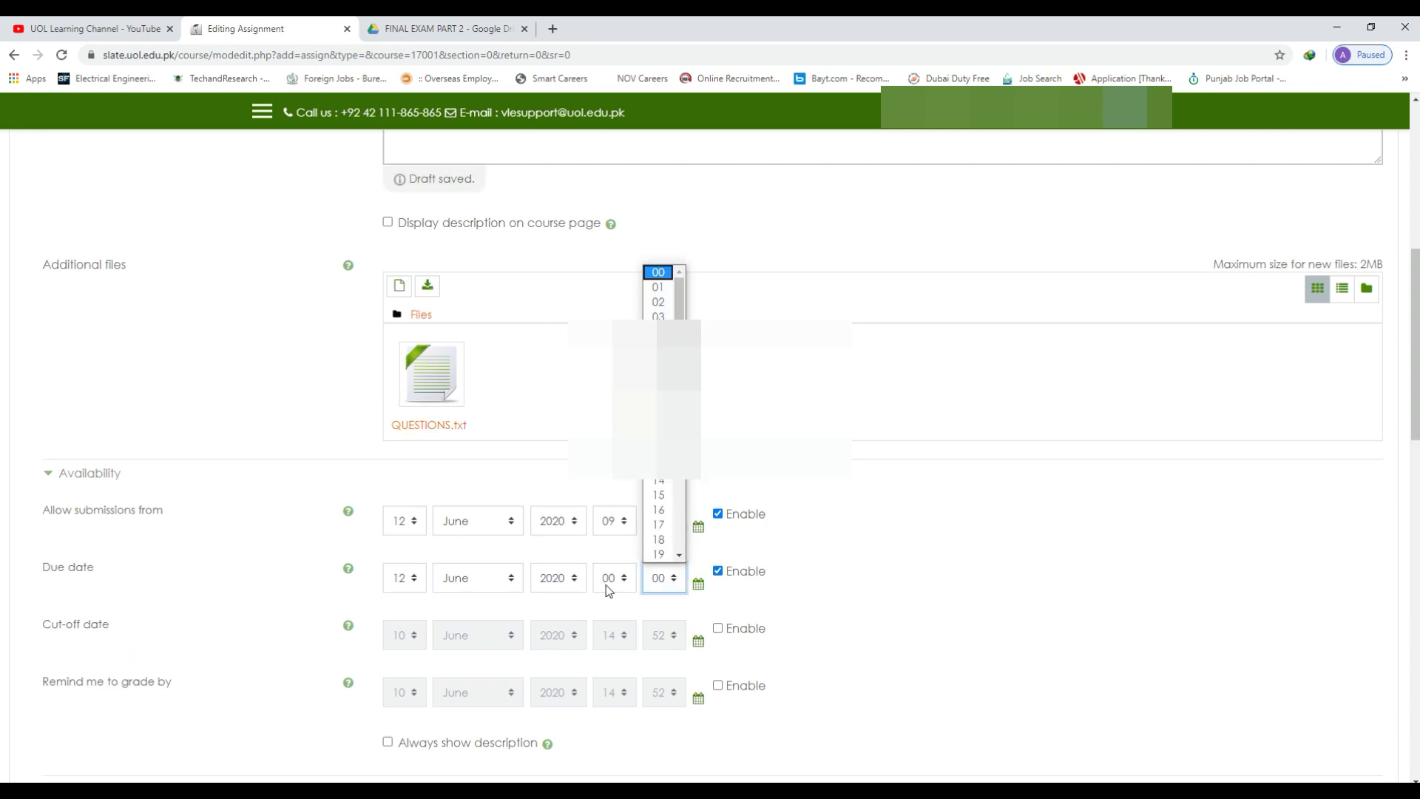
left_click(608, 585)
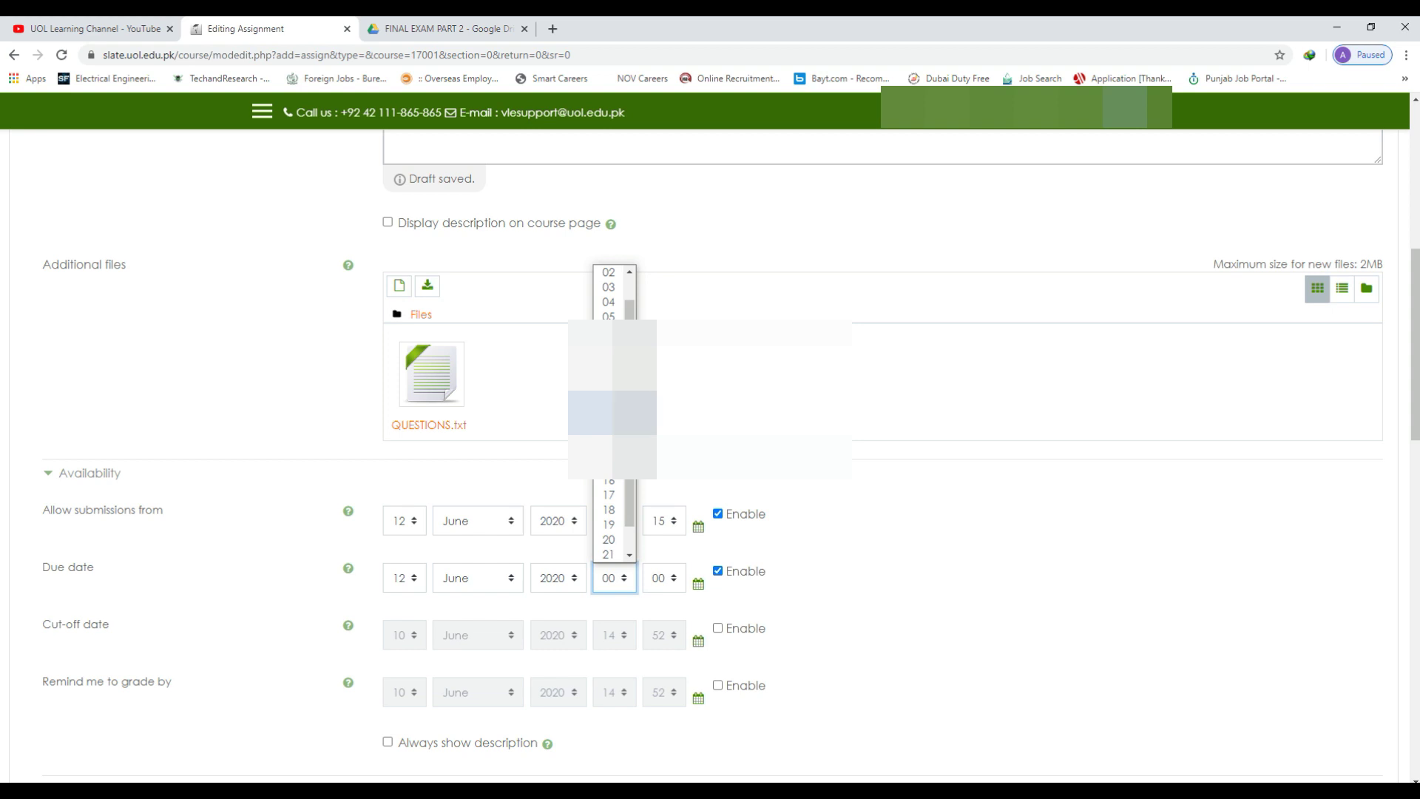
left_click(608, 406)
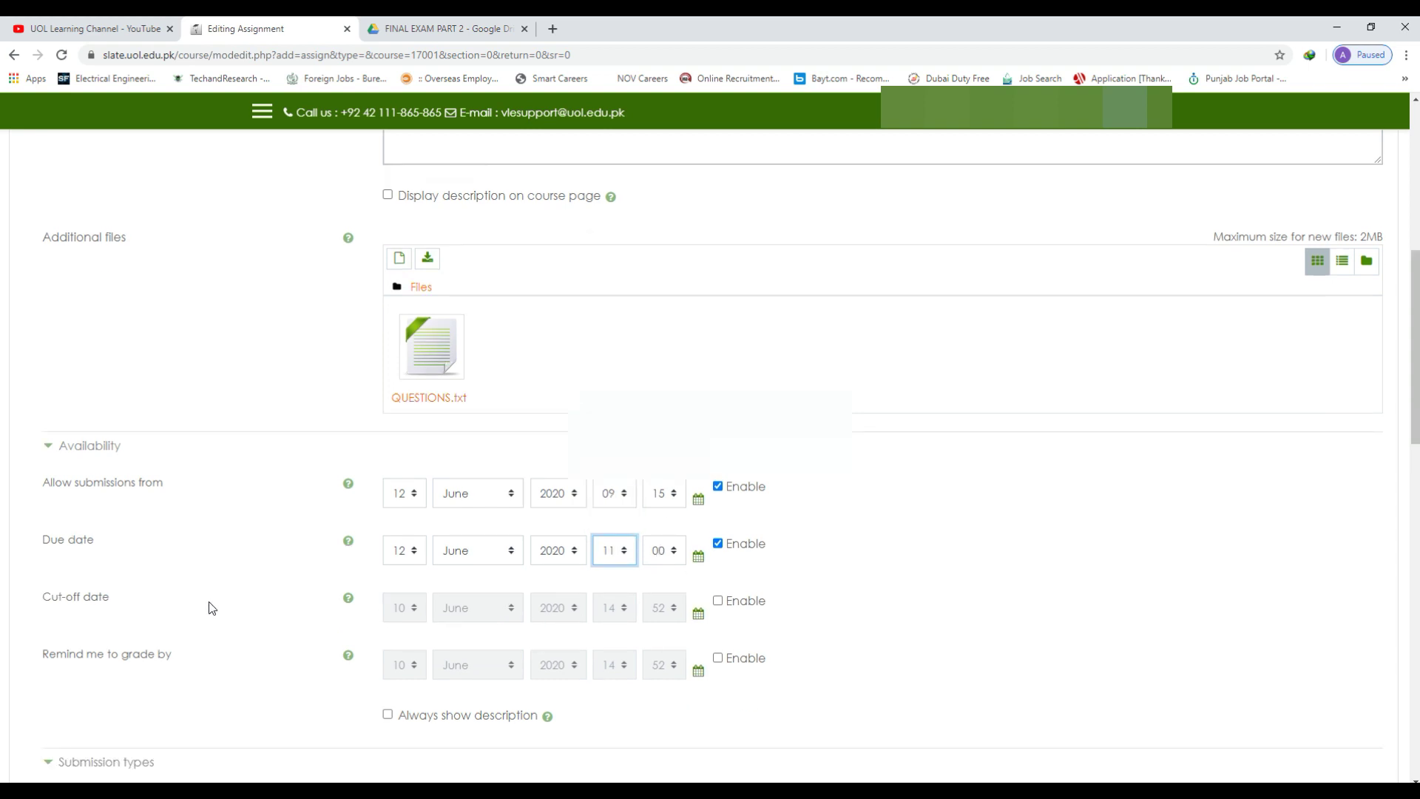
Step: Keep the maximum number of uploaded files at 20 and set the maximum submission size to 2MB
scroll(475, 635, "down", 1)
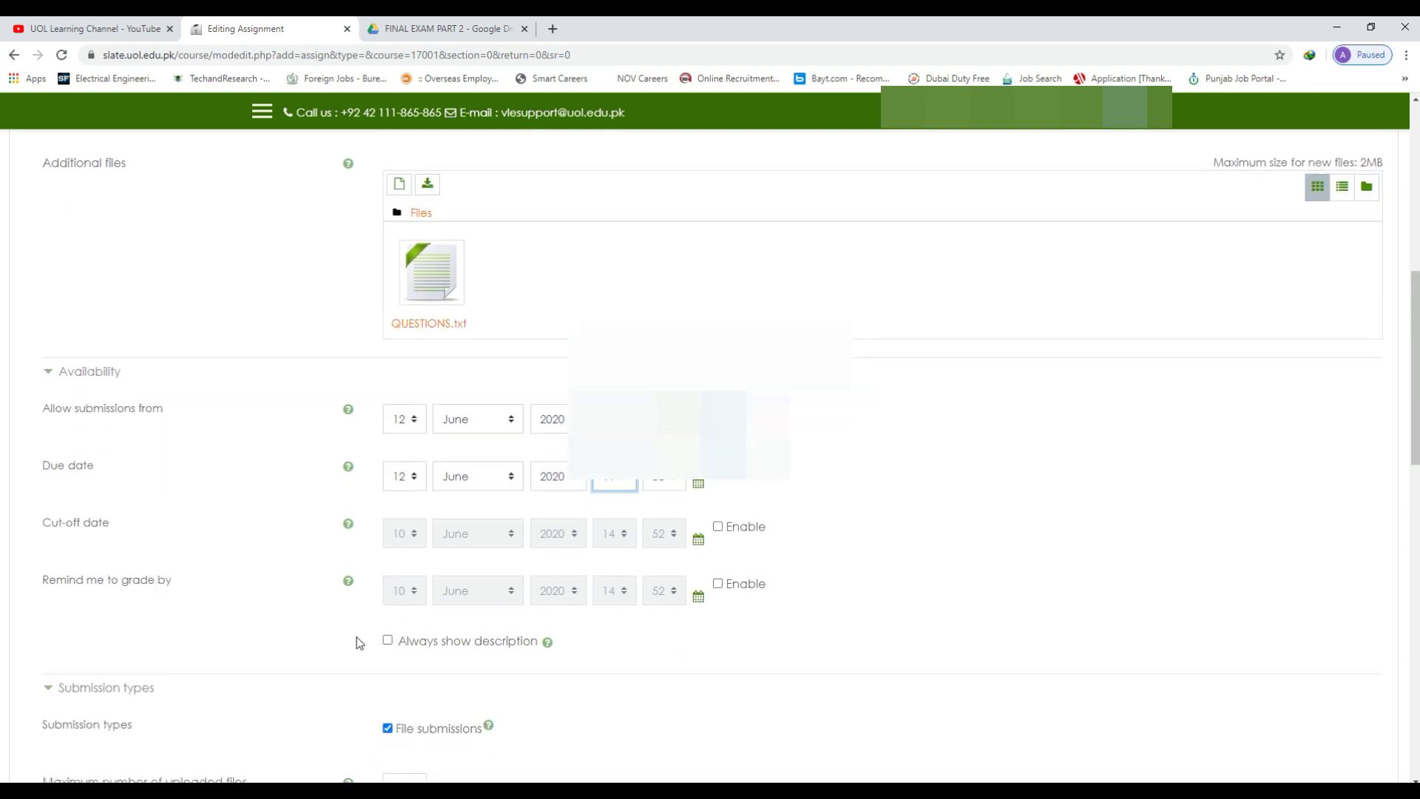
scroll(356, 636, "down", 1)
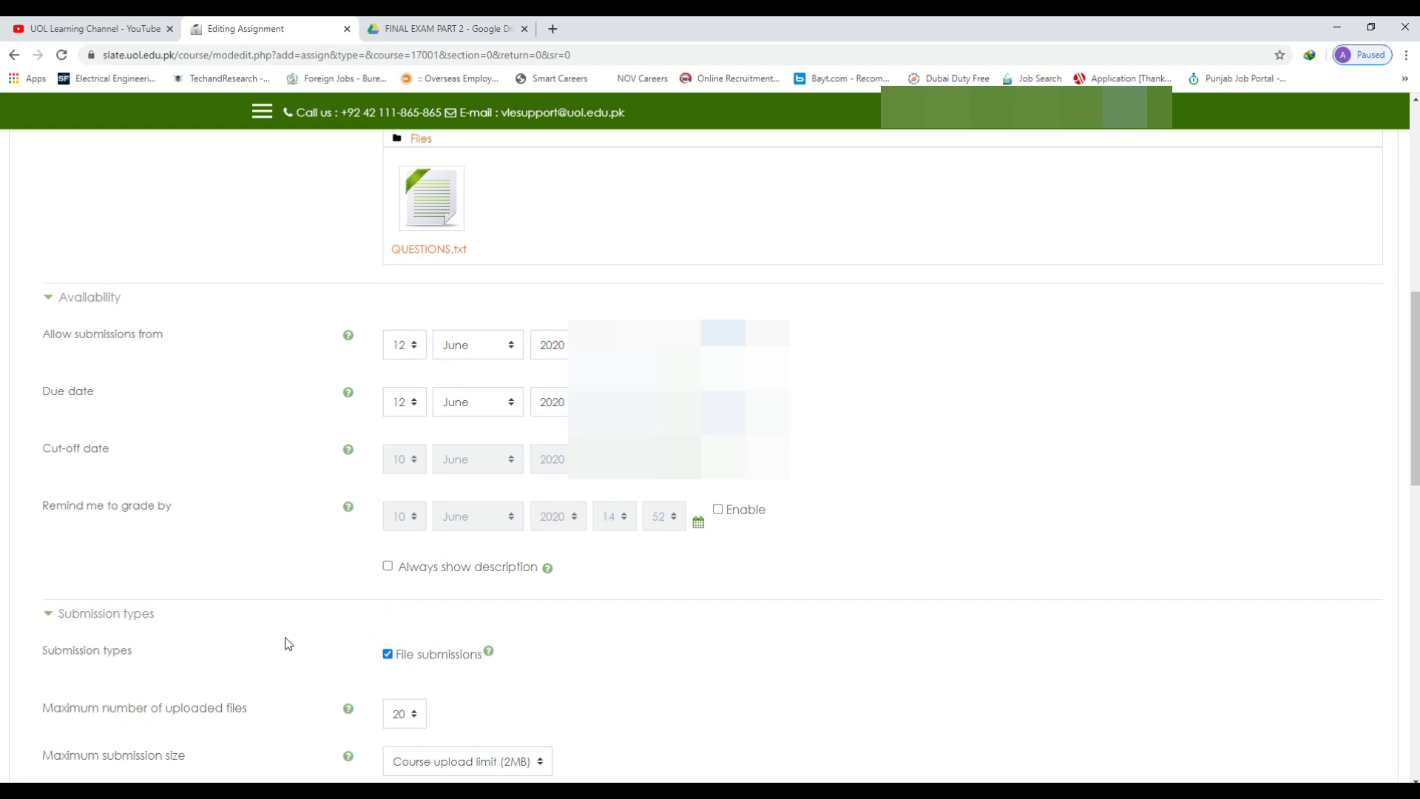
scroll(287, 643, "down", 1)
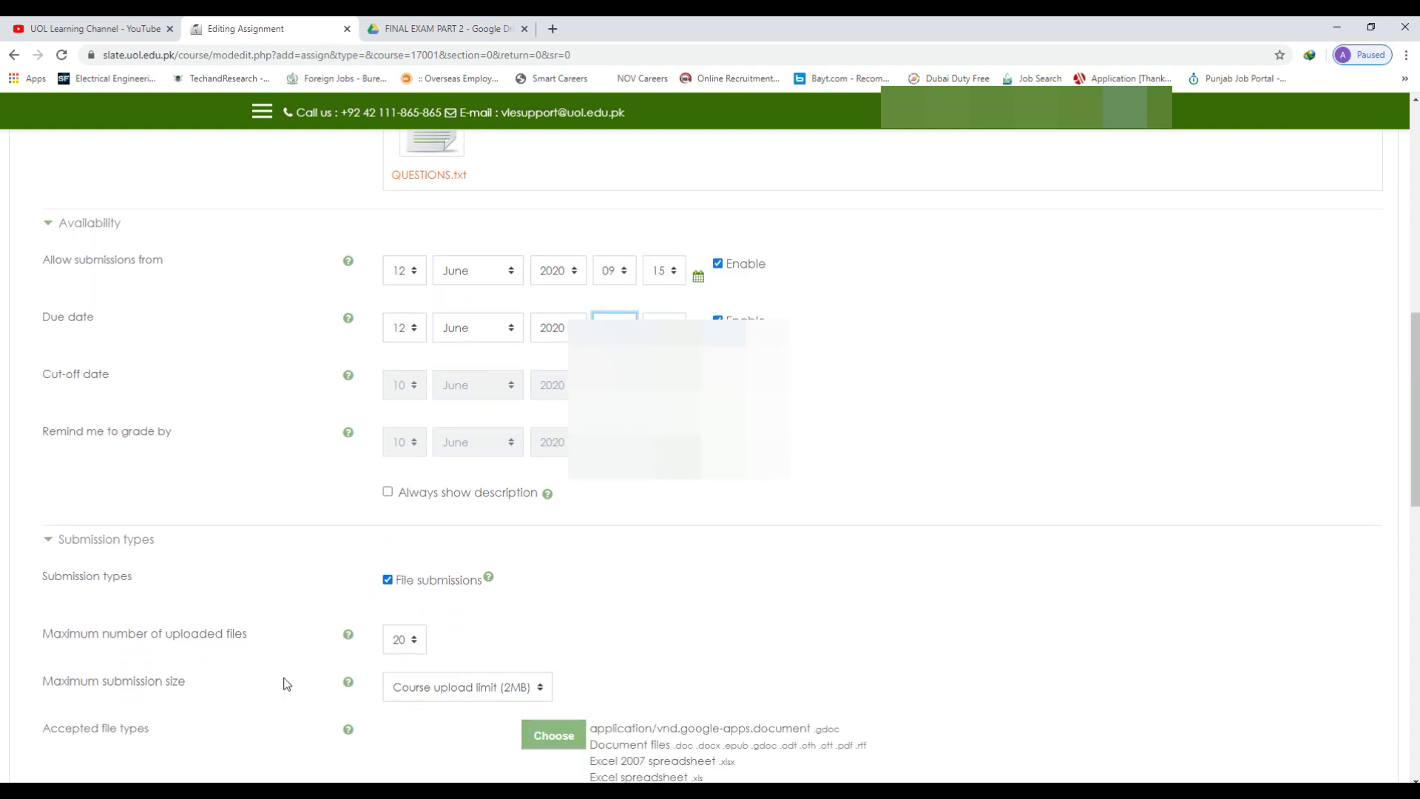
scroll(355, 642, "down", 1)
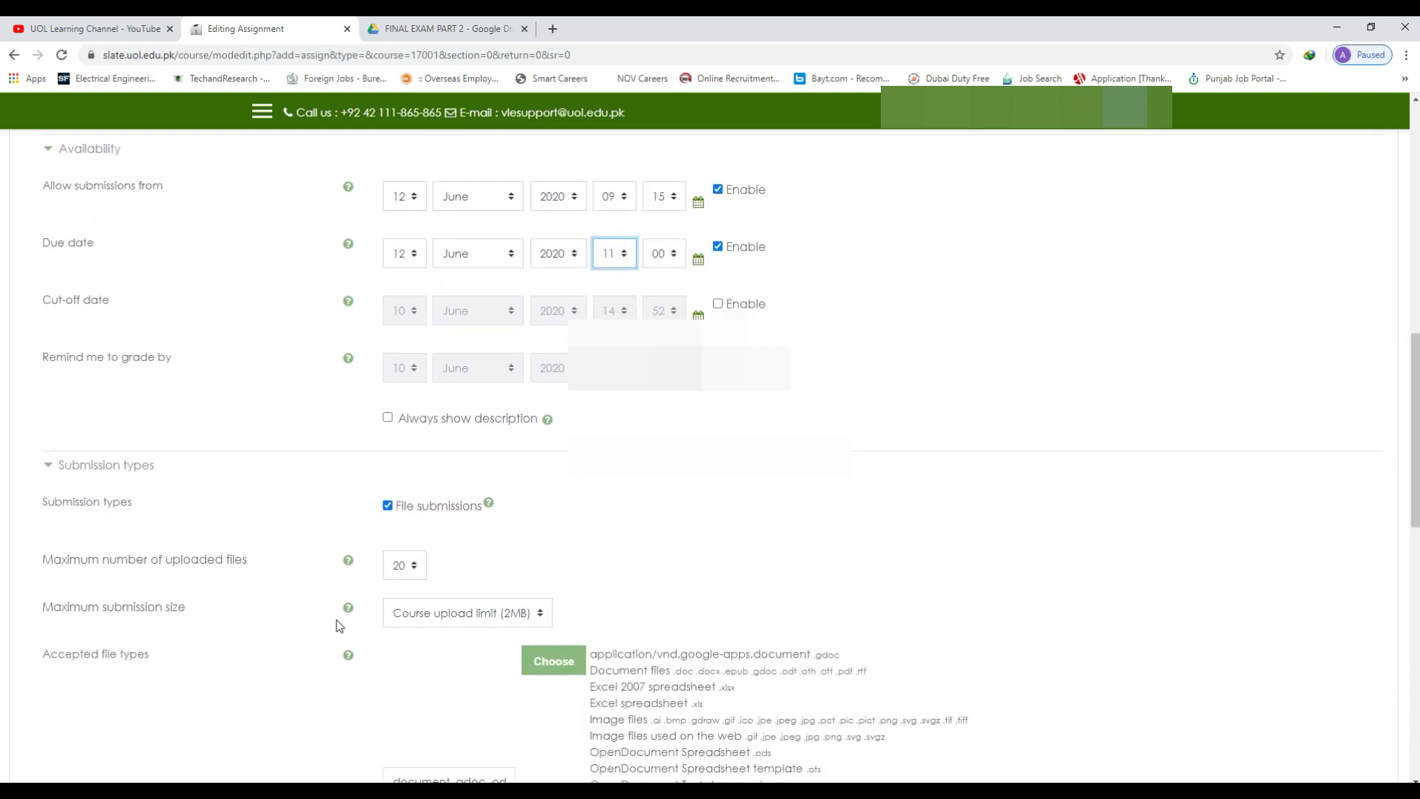
left_click(406, 566)
left_click(408, 550)
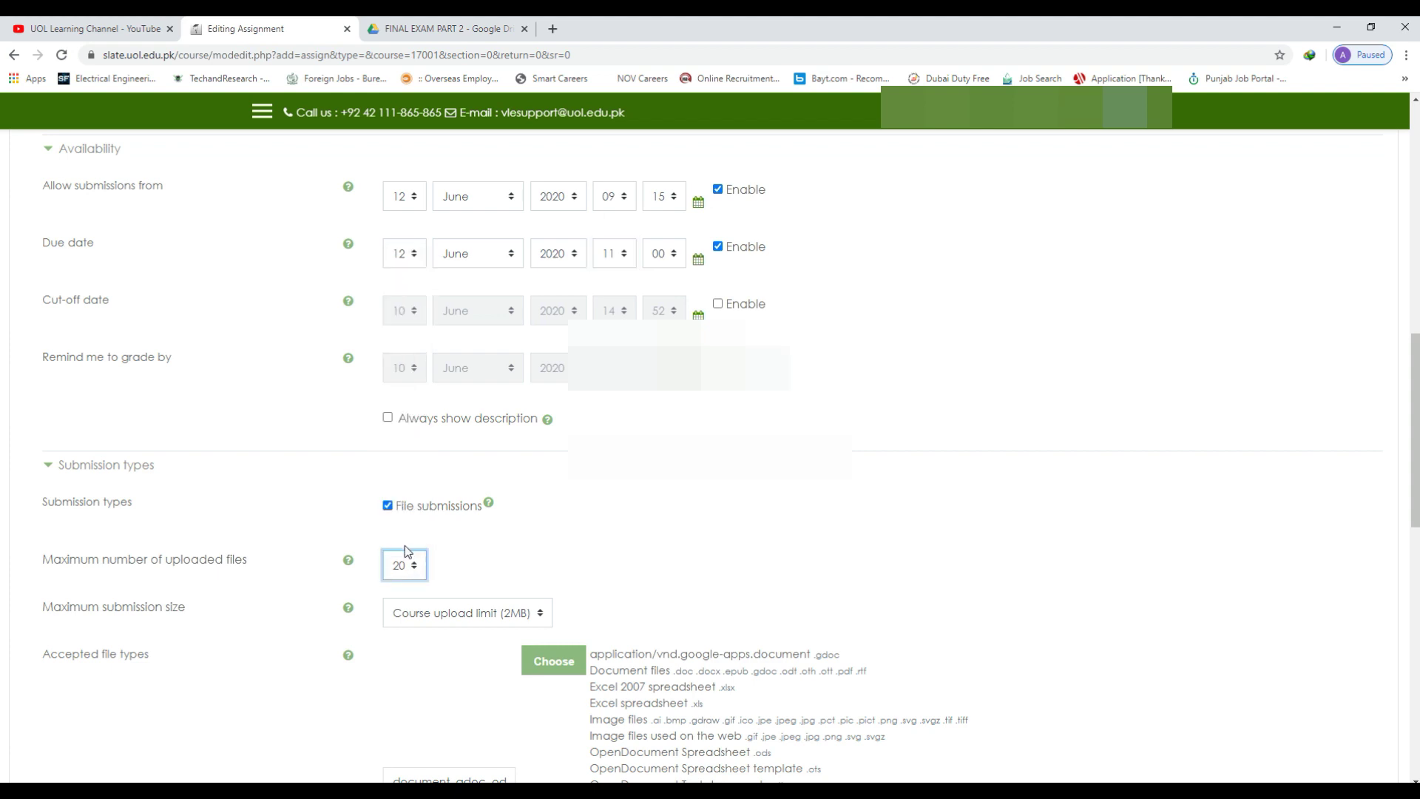
left_click(494, 620)
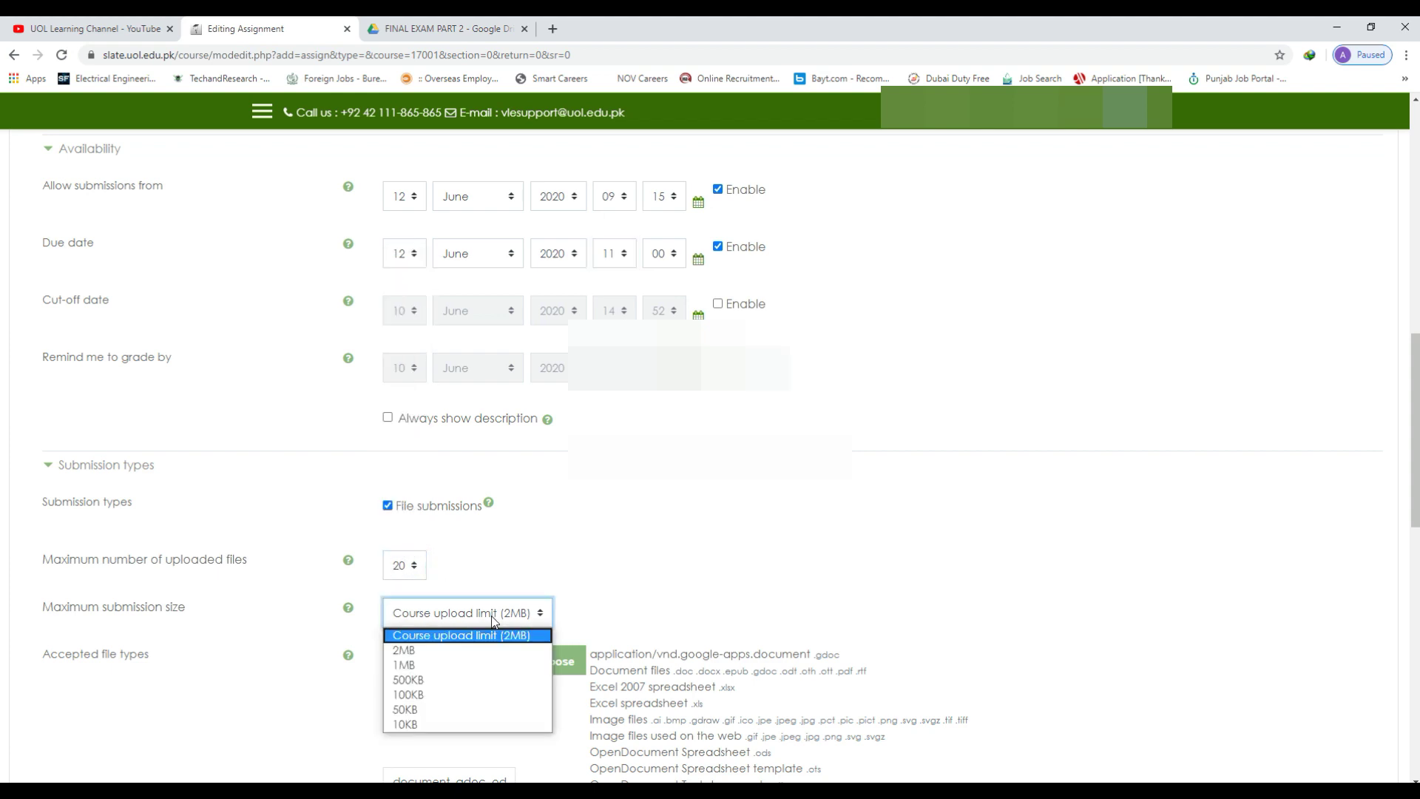
left_click(451, 648)
Step: Review the accepted file types and remaining settings, and save the assignment so that its own page is displayed
scroll(357, 647, "down", 2)
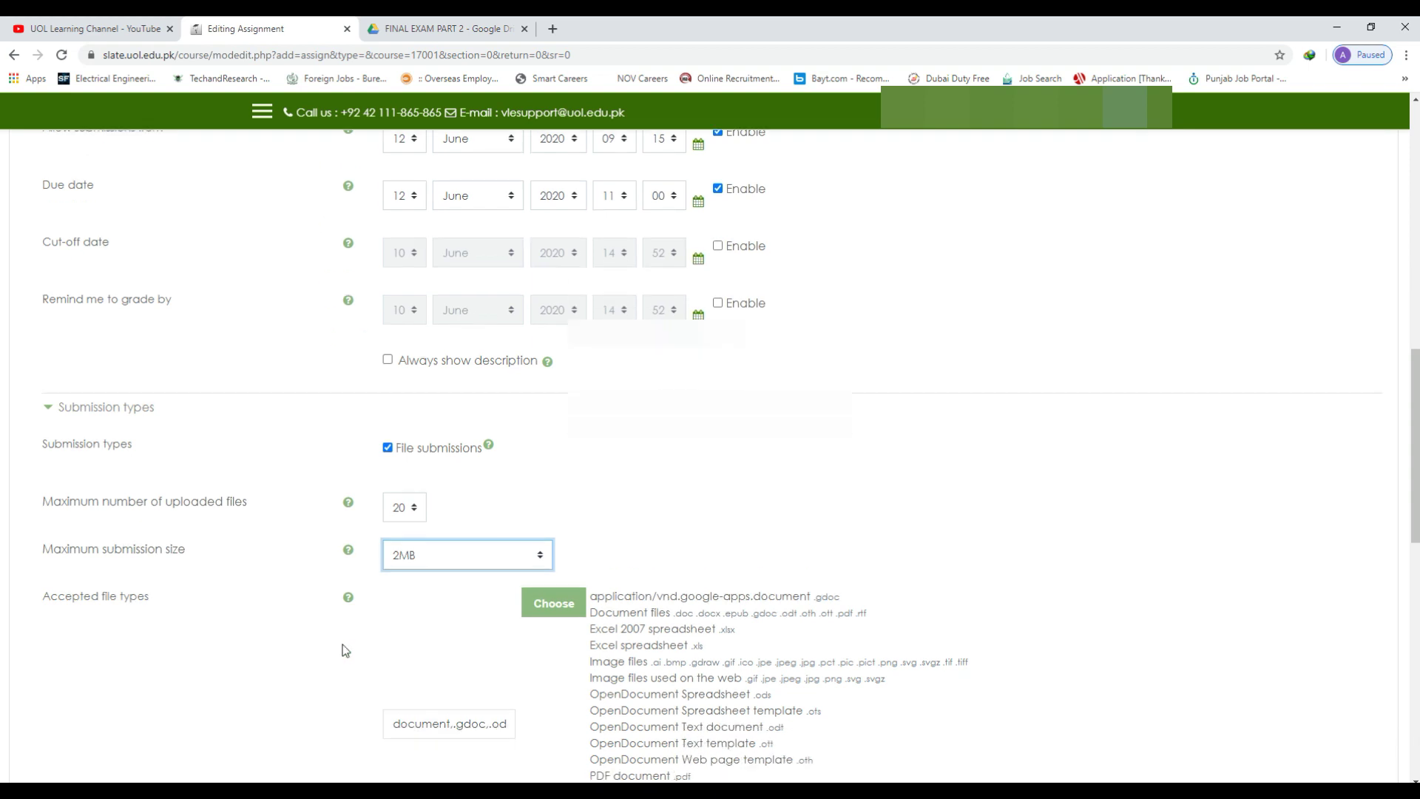
double_click(414, 634)
left_click(401, 636)
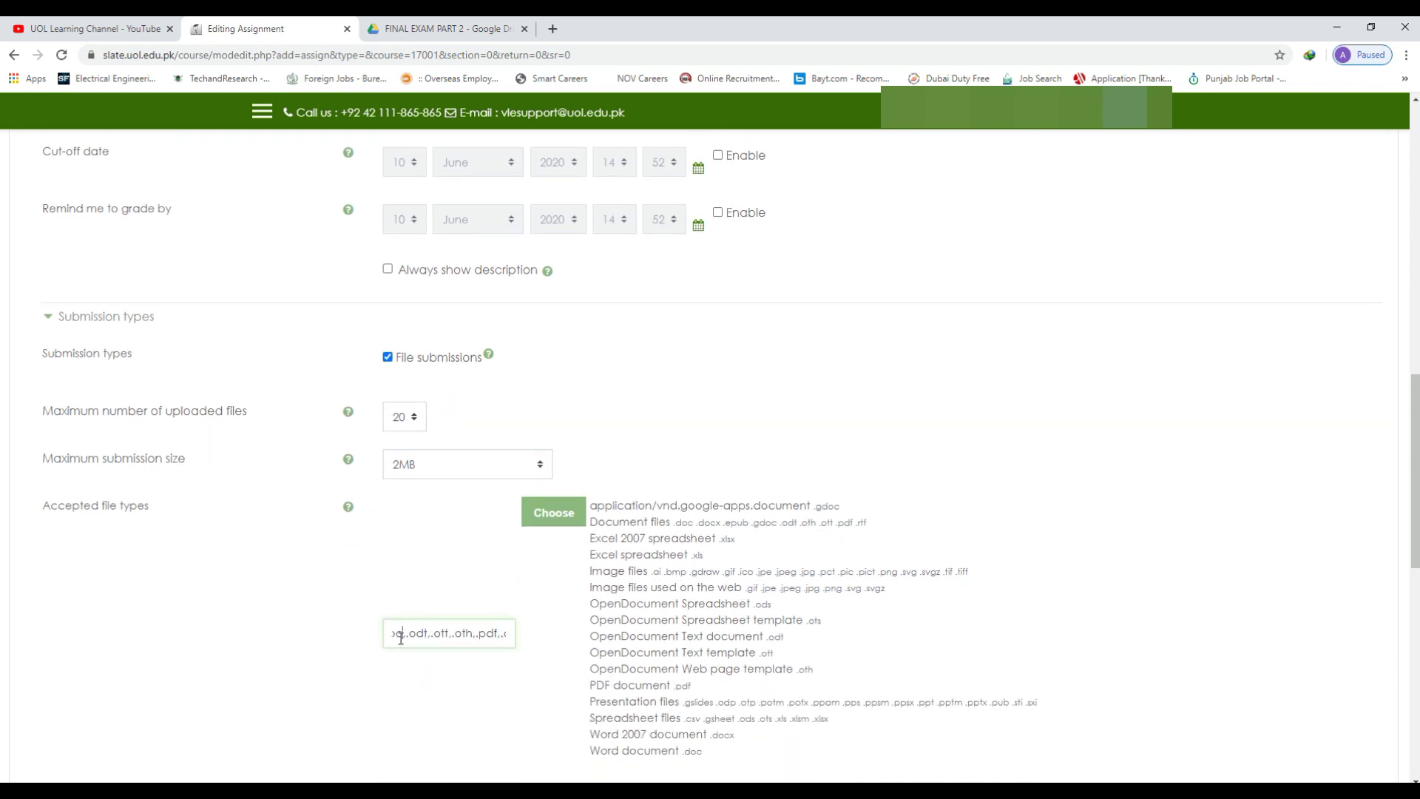
scroll(359, 584, "down", 2)
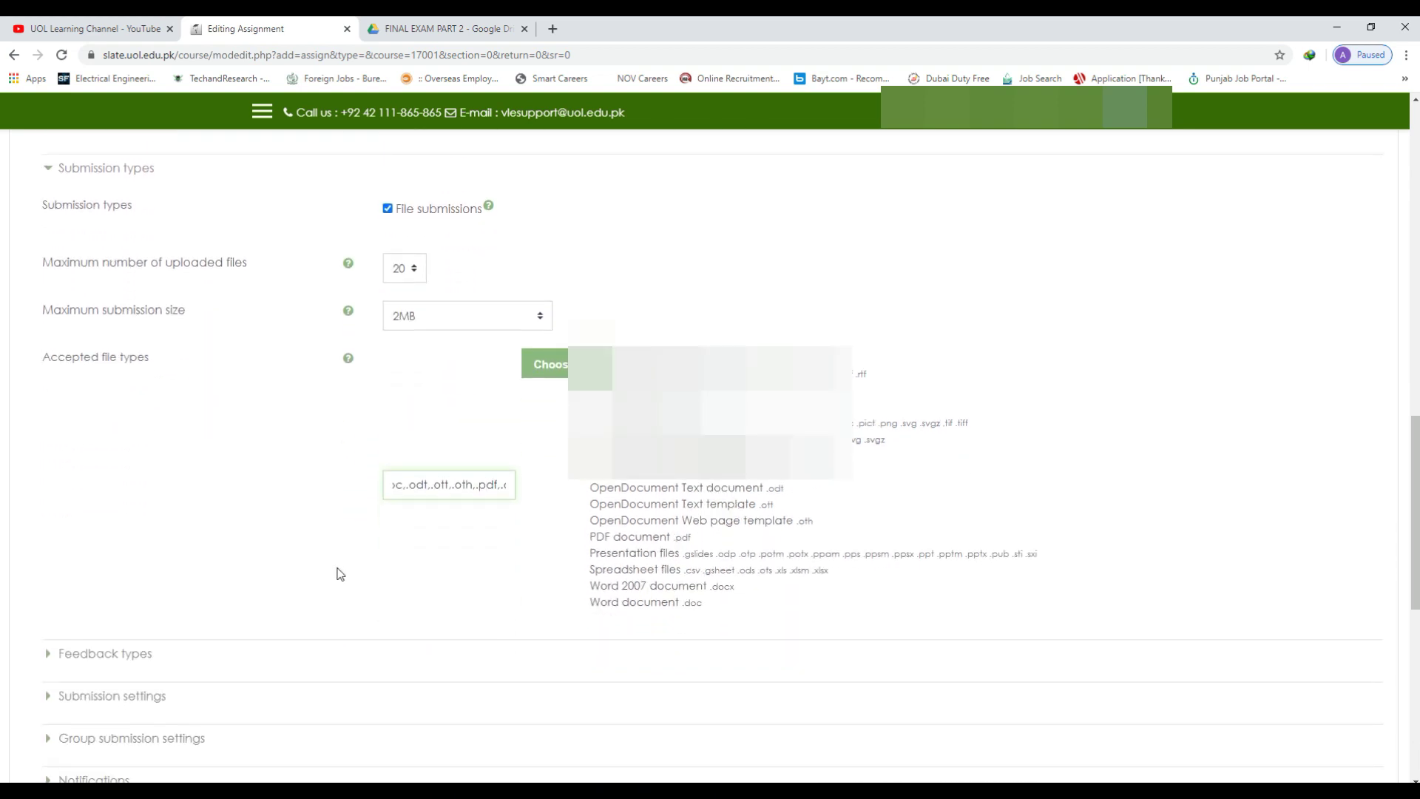
scroll(332, 567, "down", 3)
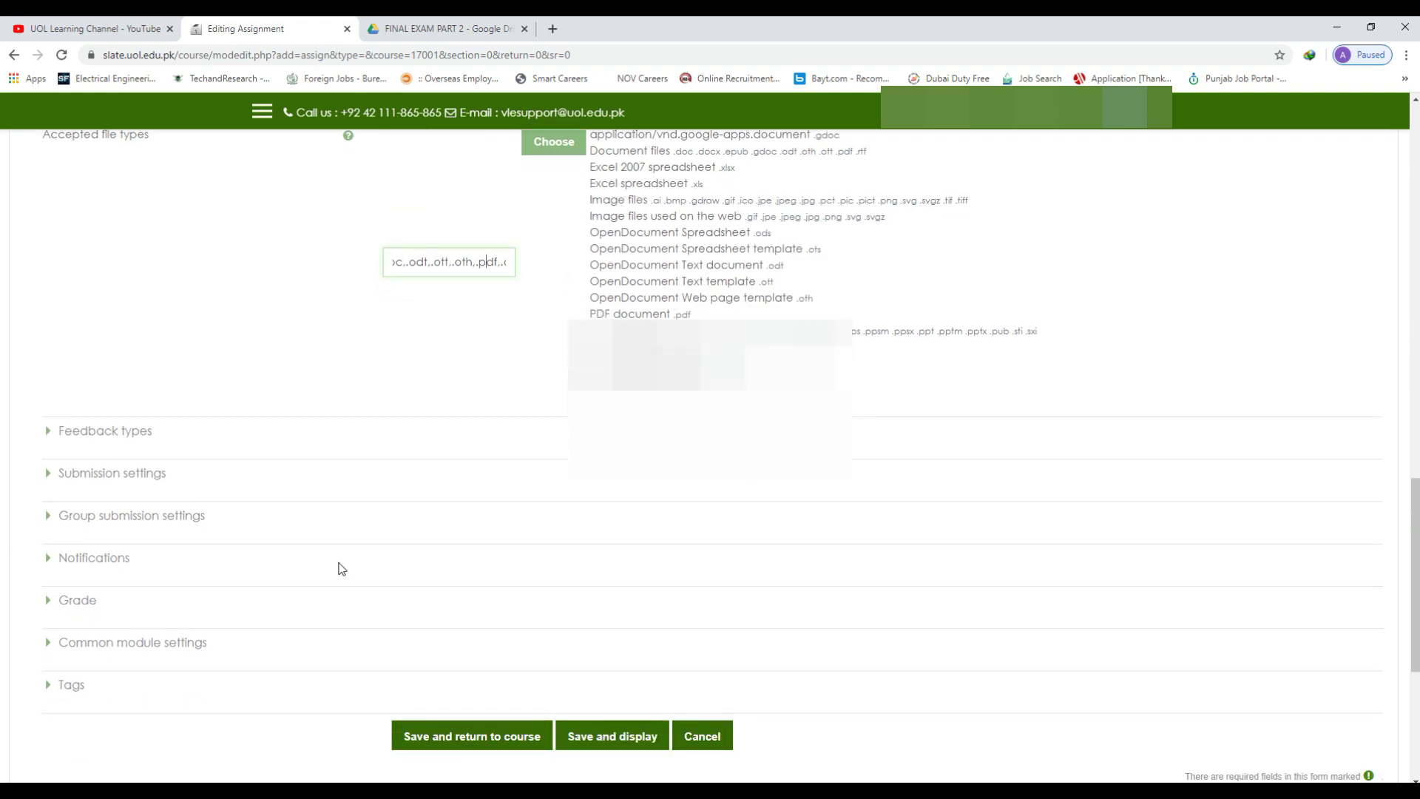
scroll(346, 558, "down", 1)
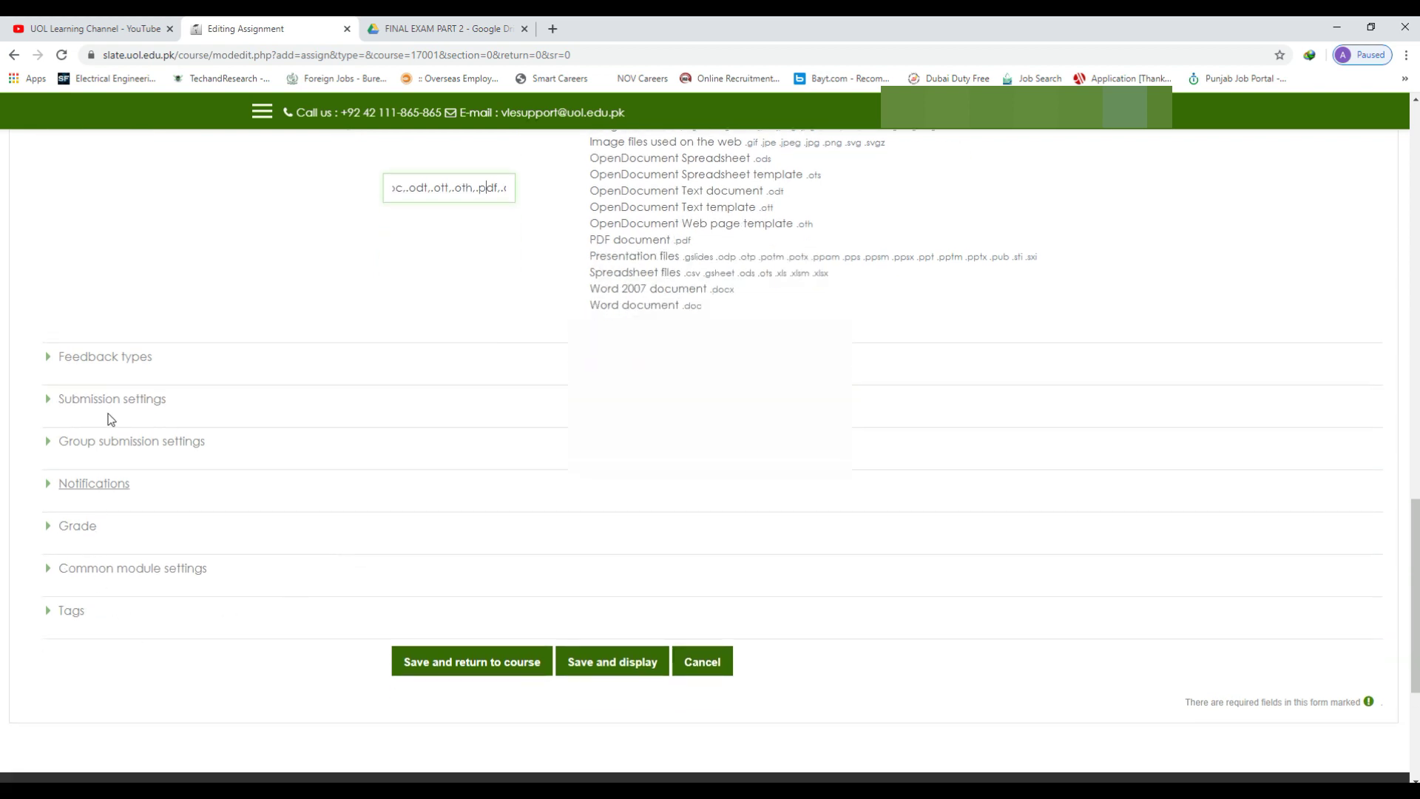
left_click(622, 666)
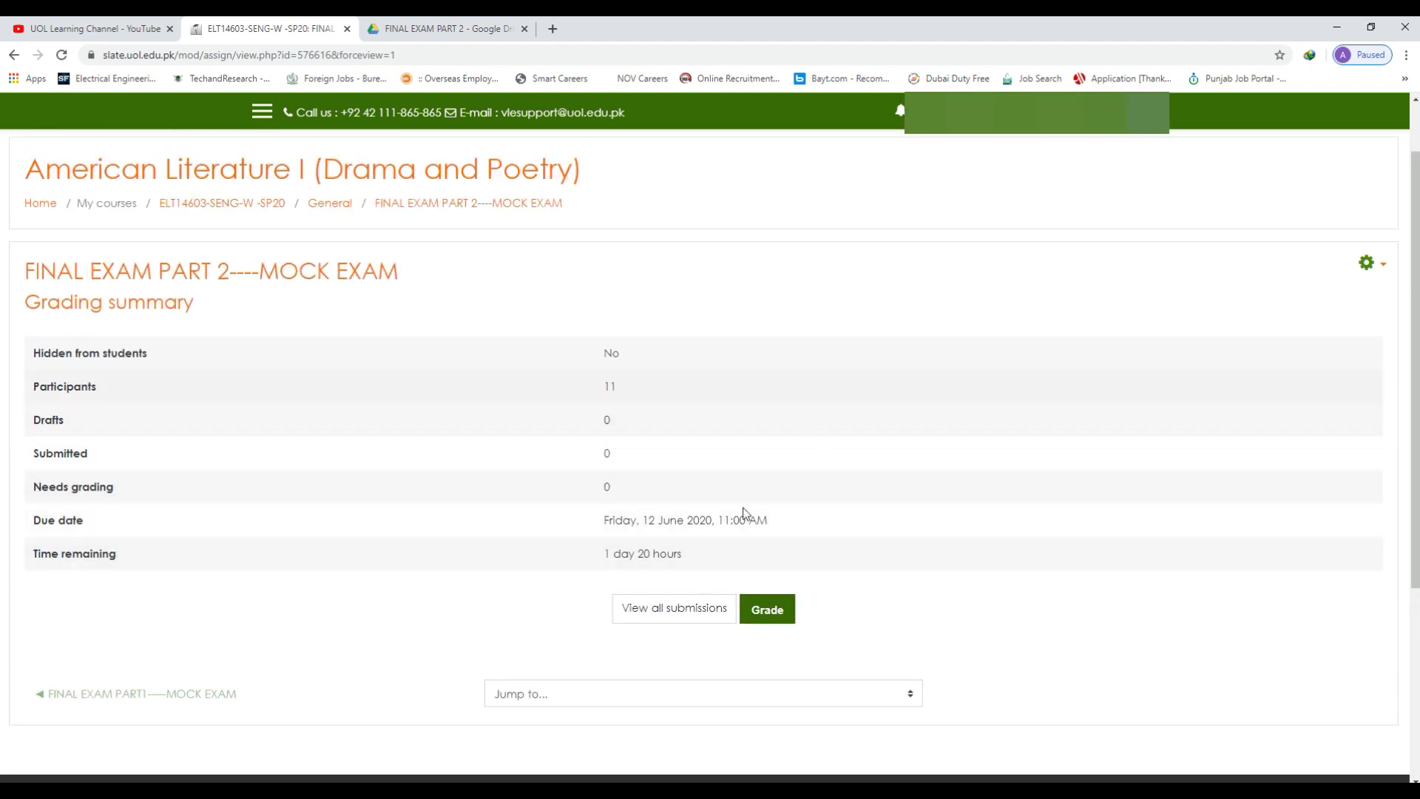
Step: Return to the course page and look over the two mock exam activities listed there
left_click(407, 213)
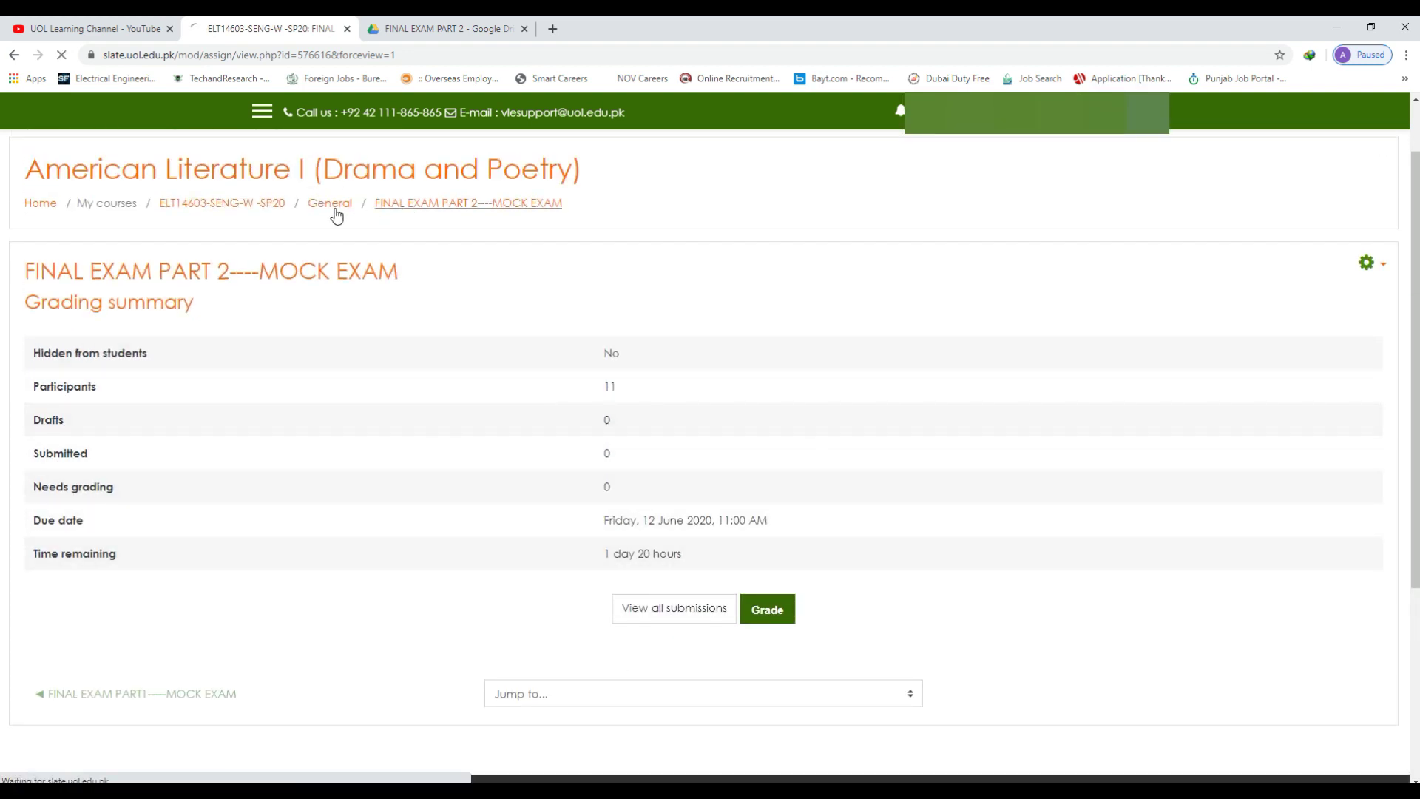
left_click(214, 280)
scroll(353, 395, "down", 10)
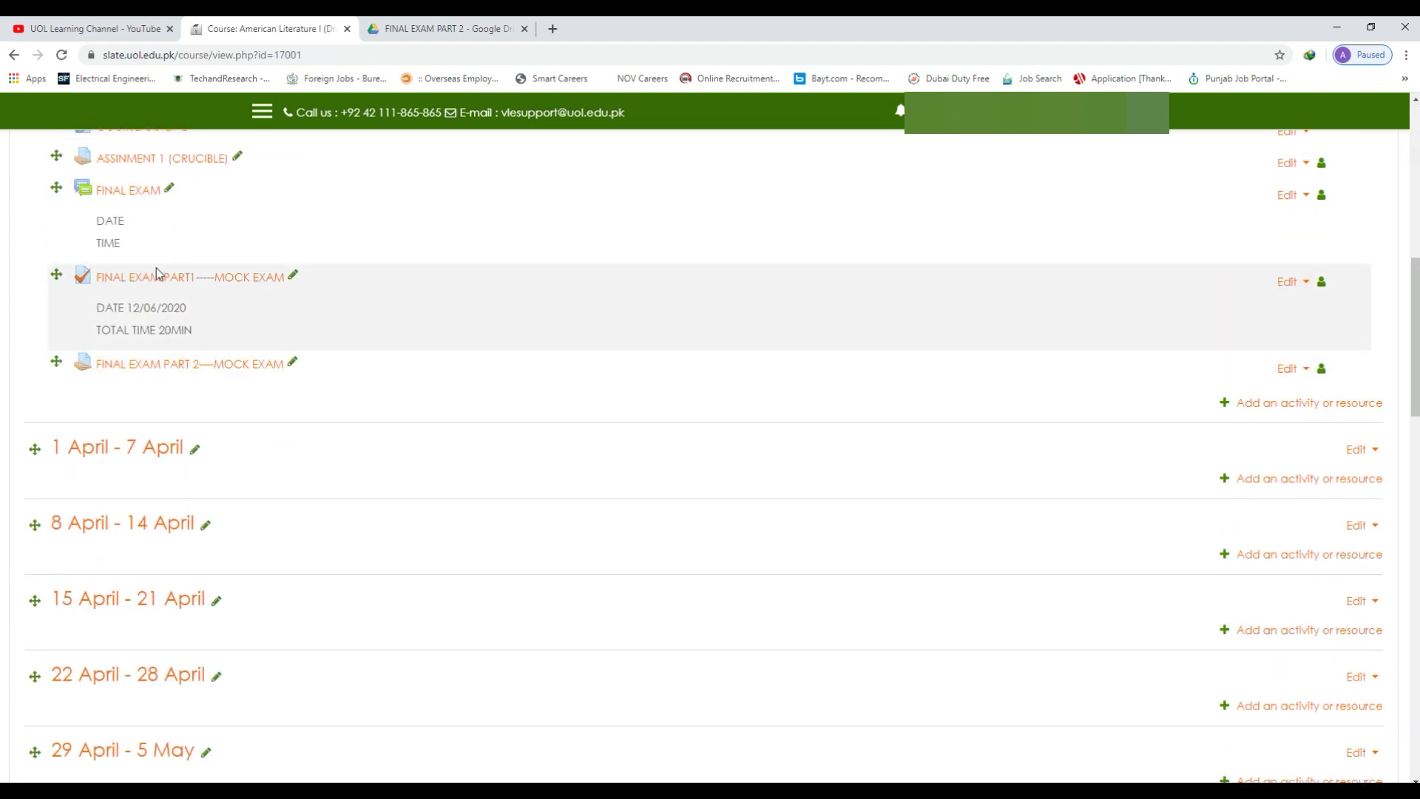